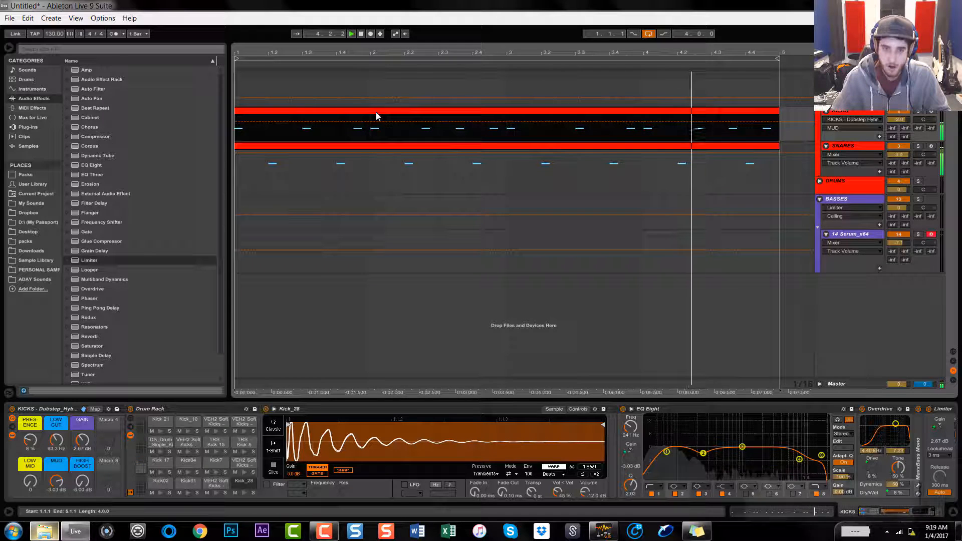
Shift the kick pattern one bar earlier in the arrangement, fill it out to bar 5, and play the loop.
click(373, 129)
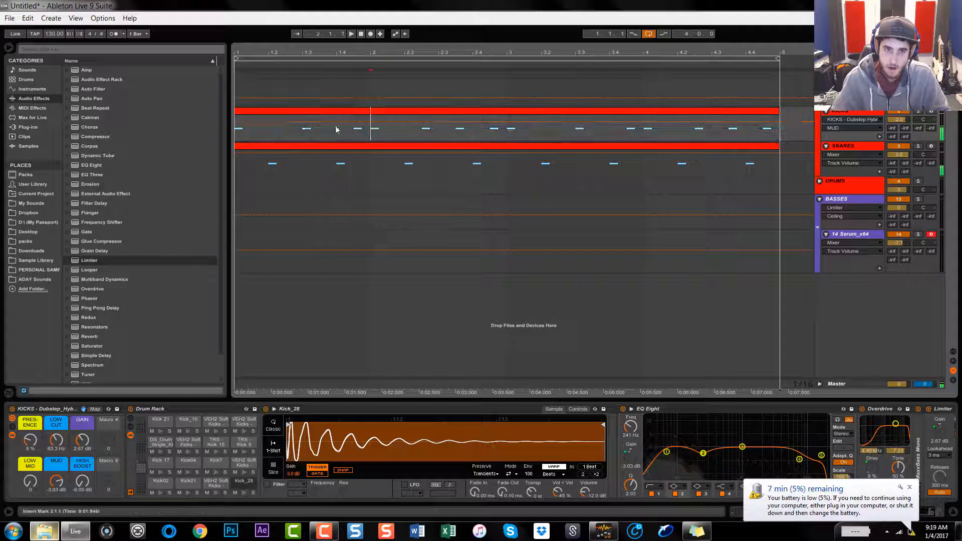
mouse_move(236, 112)
mouse_down()
mouse_move(372, 111)
mouse_move(249, 121)
mouse_up()
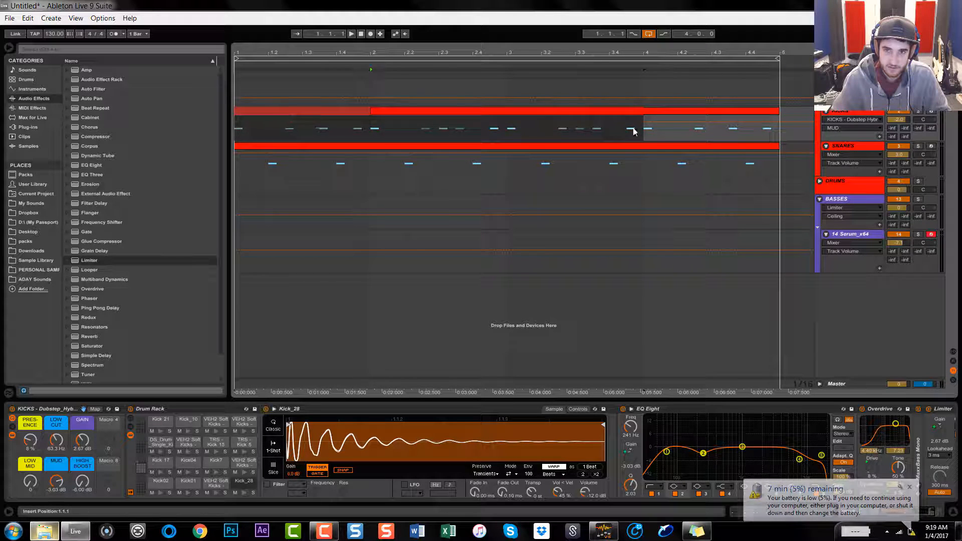
drag(642, 112, 782, 118)
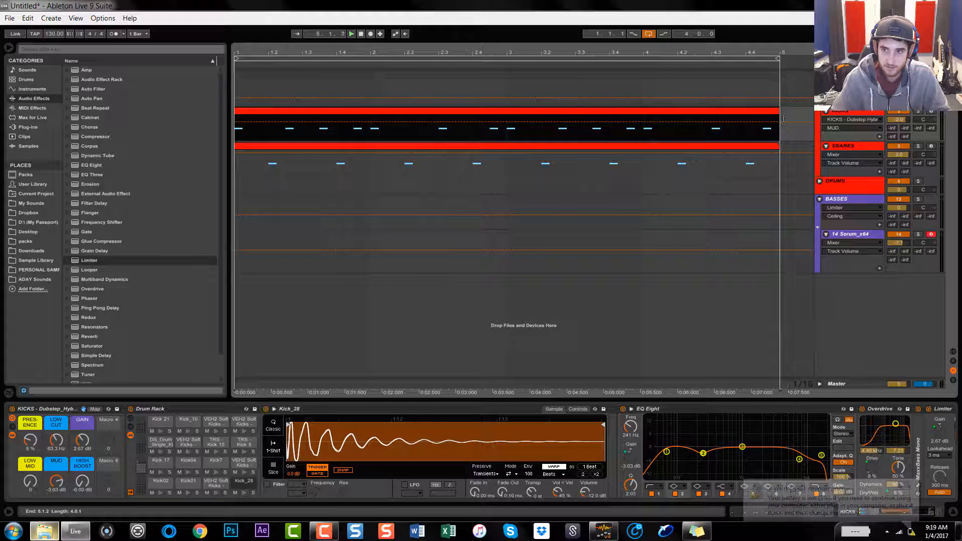
key(space)
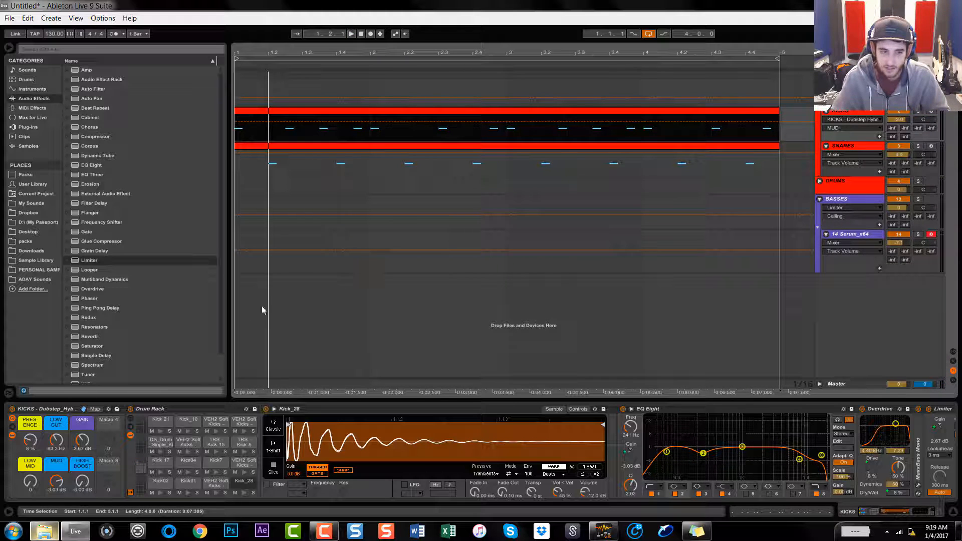
Open Serum from its bass track, show oscillator A's wavetable in 3D, and open the wavetable editor.
click(850, 234)
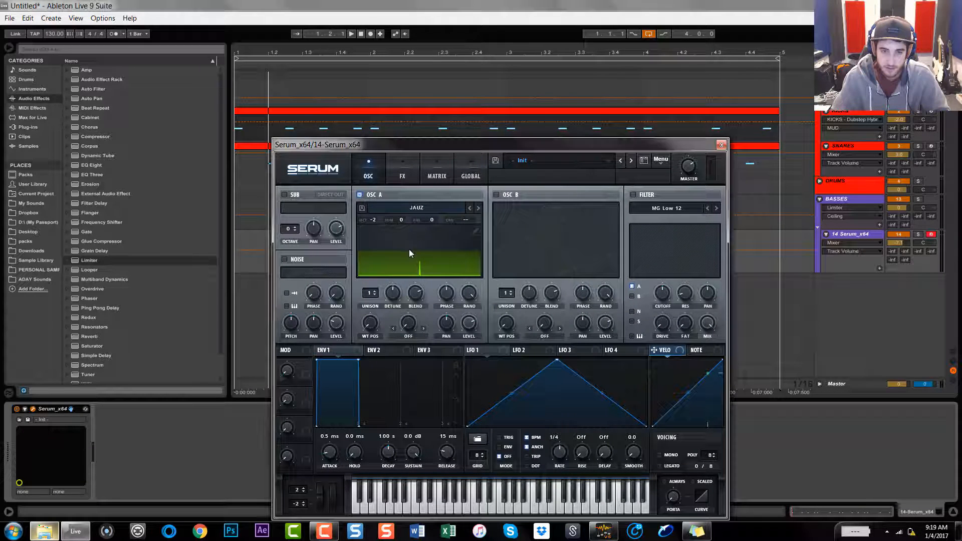
click(412, 254)
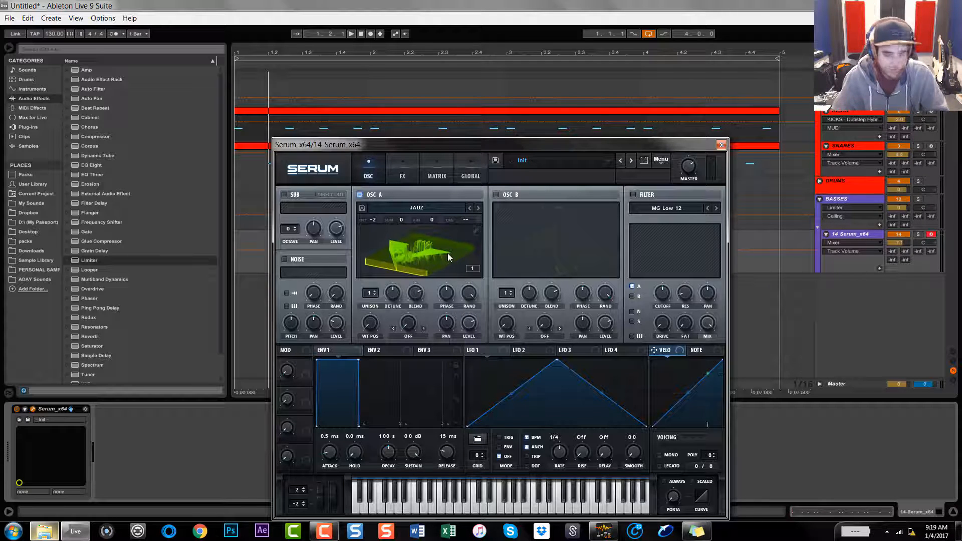
click(475, 231)
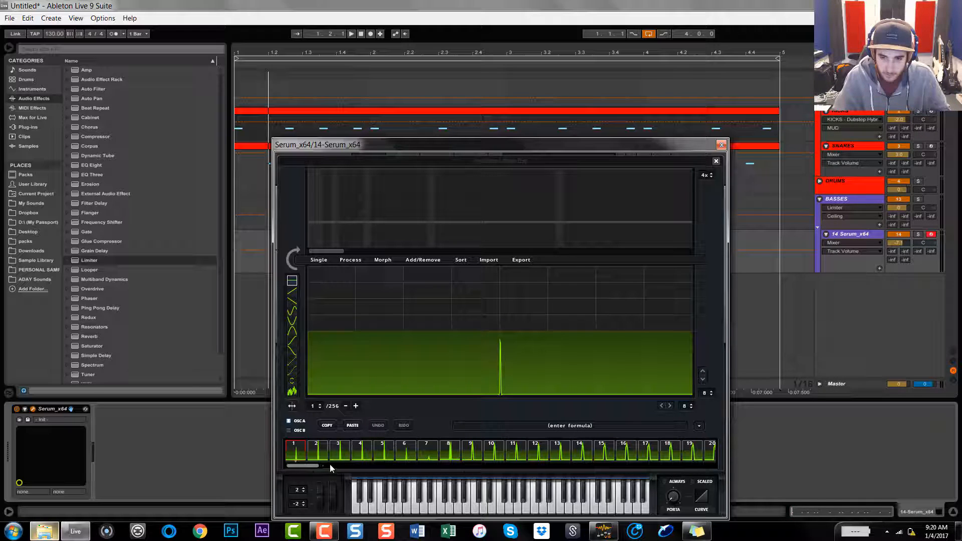
Select wavetable frames 1 to 7 and delete them with Remove: multiselection.
drag(308, 466, 281, 479)
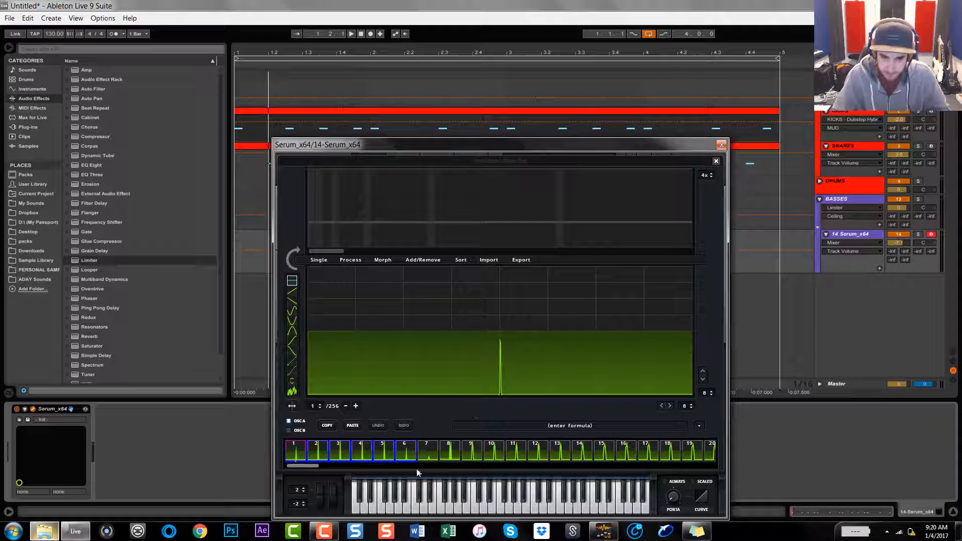
click(431, 261)
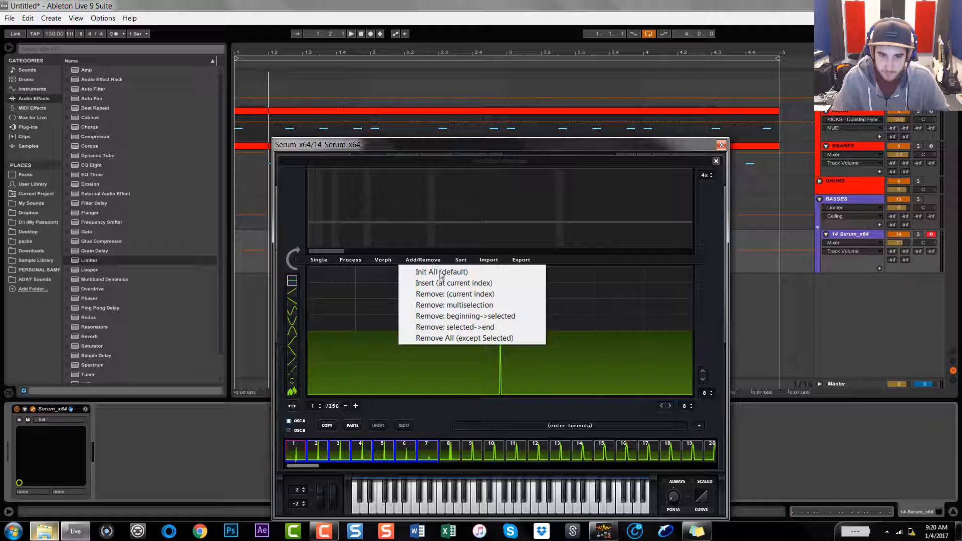
click(457, 304)
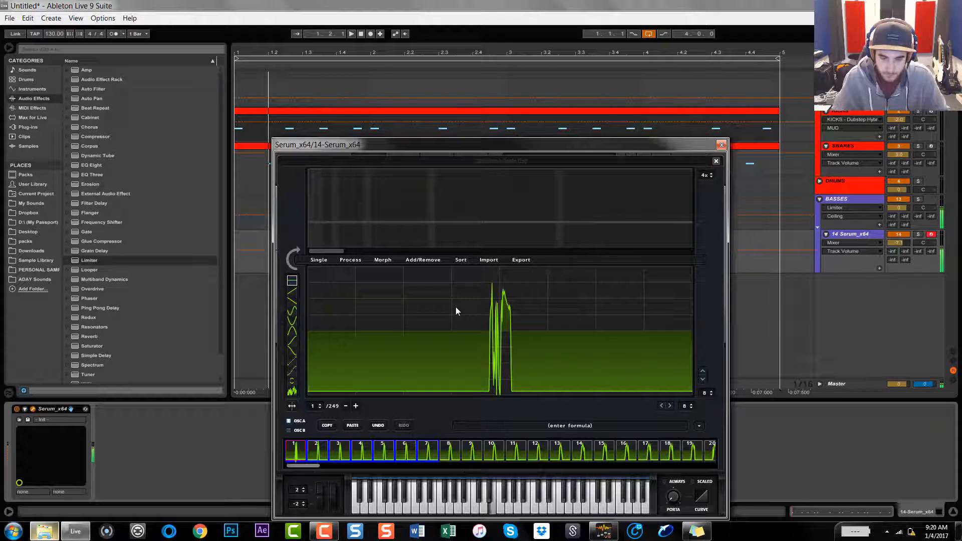
Select the range from wavetable frame 2 to frame 63 and remove all the selected frames.
click(320, 454)
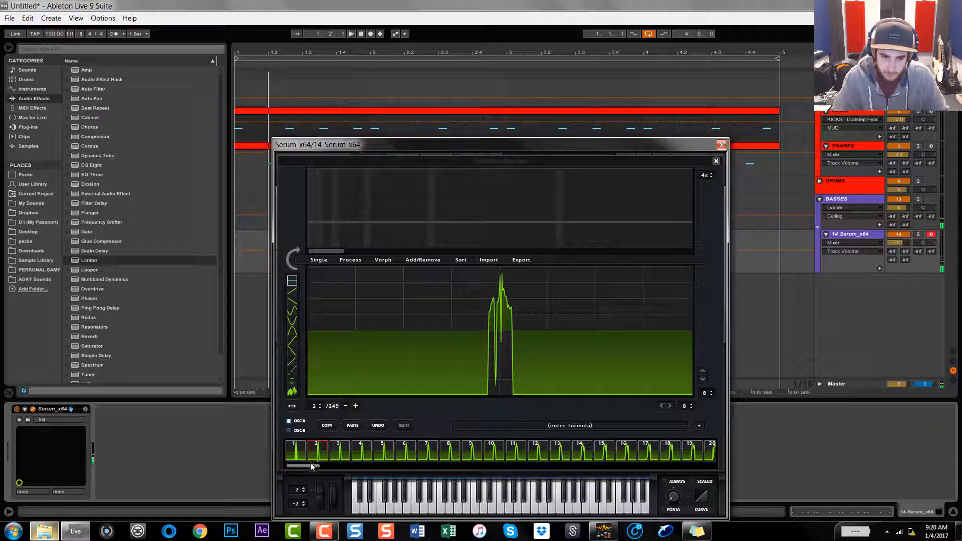
drag(314, 466, 402, 452)
shift+click(402, 451)
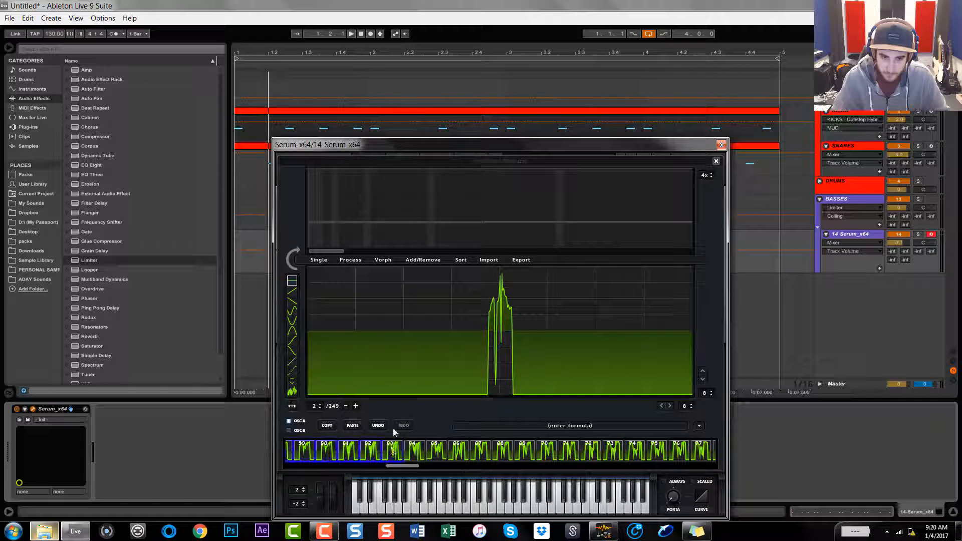
click(420, 260)
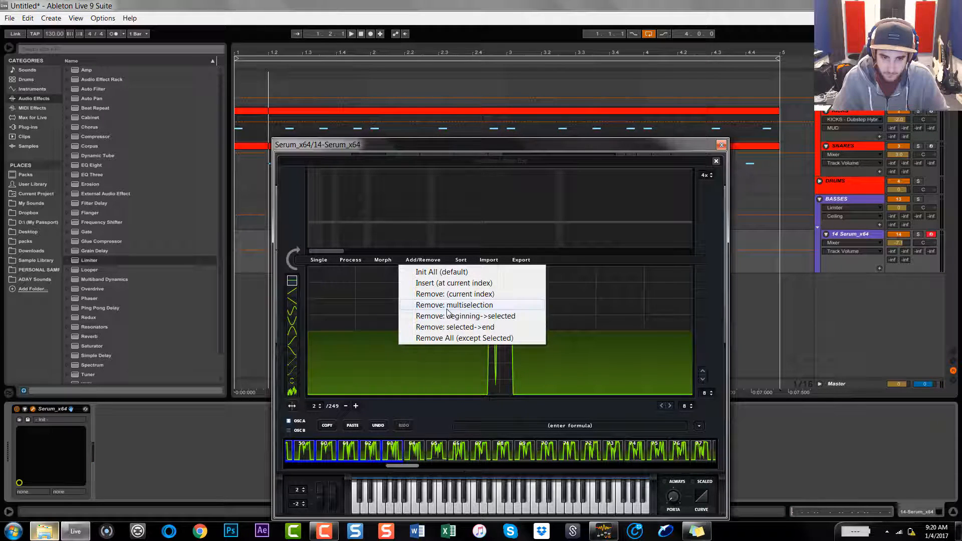
click(447, 314)
Remove wavetable frames 3 to 39 as a multiselection.
drag(323, 468, 392, 468)
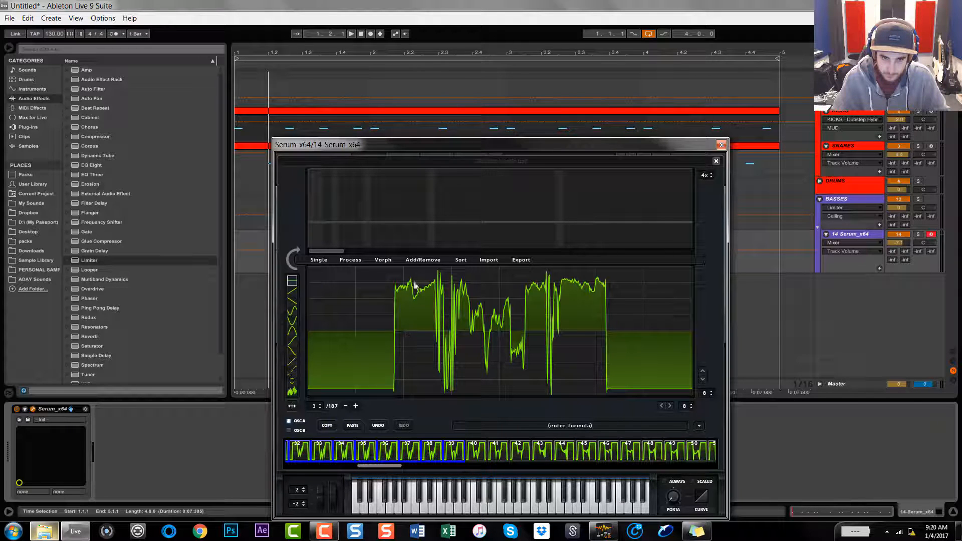
click(425, 261)
click(447, 315)
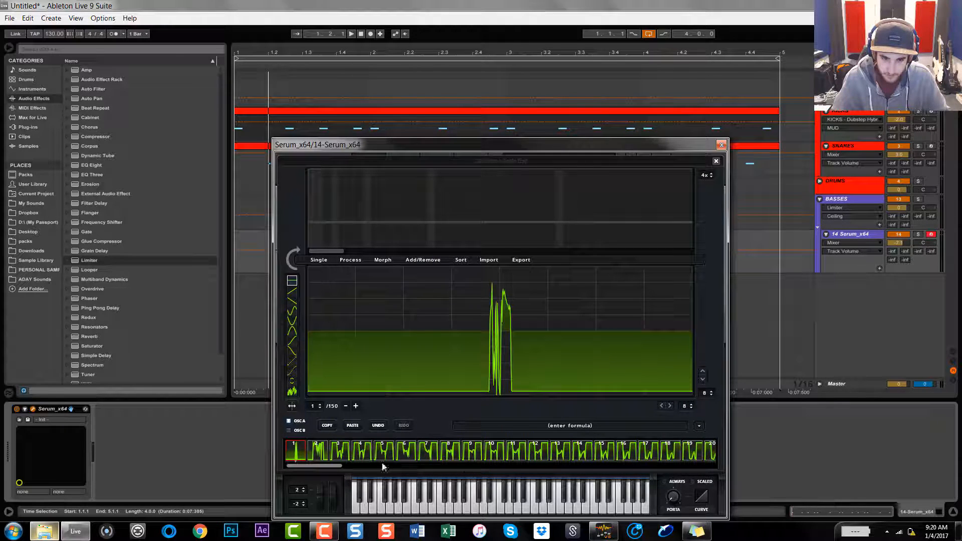
Remove wavetable frames 4 to 40 as a multiselection.
click(360, 451)
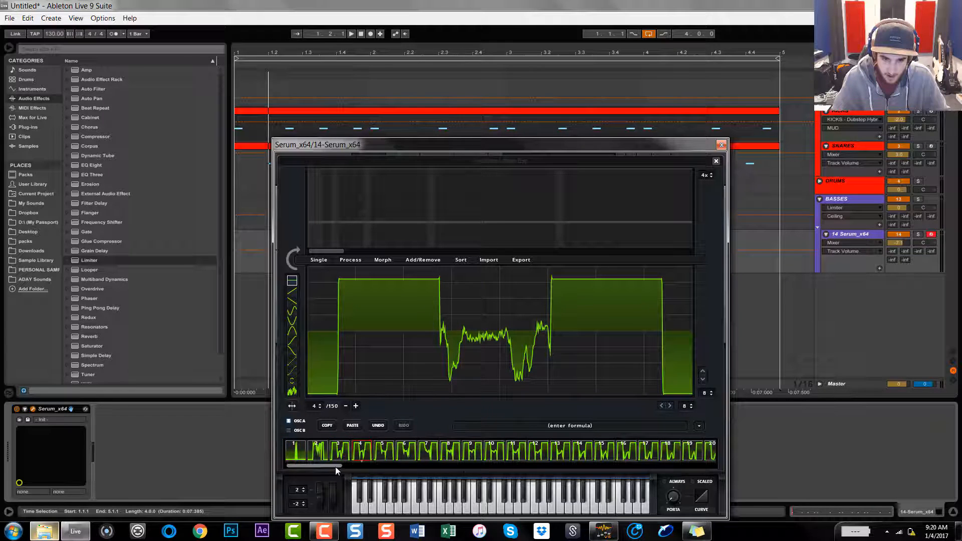
drag(353, 466, 442, 468)
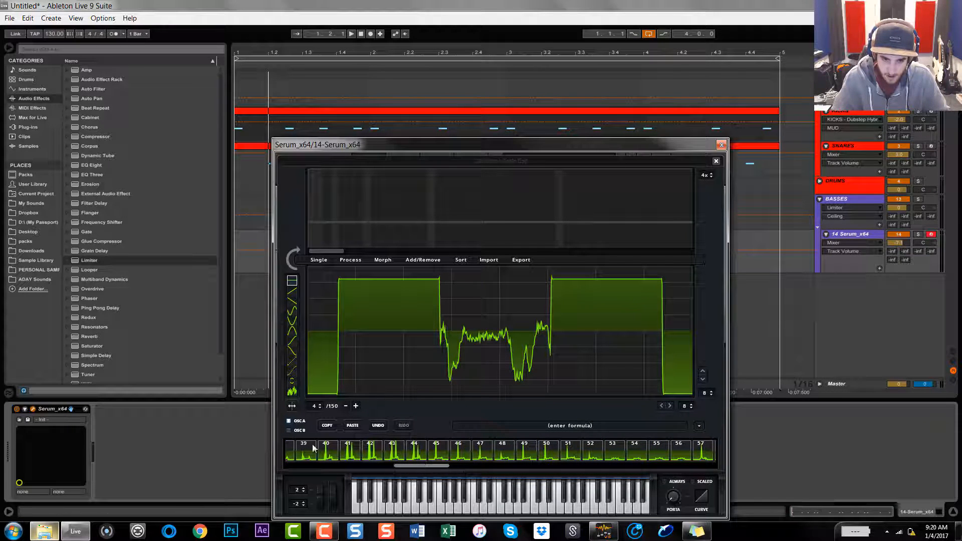
click(425, 260)
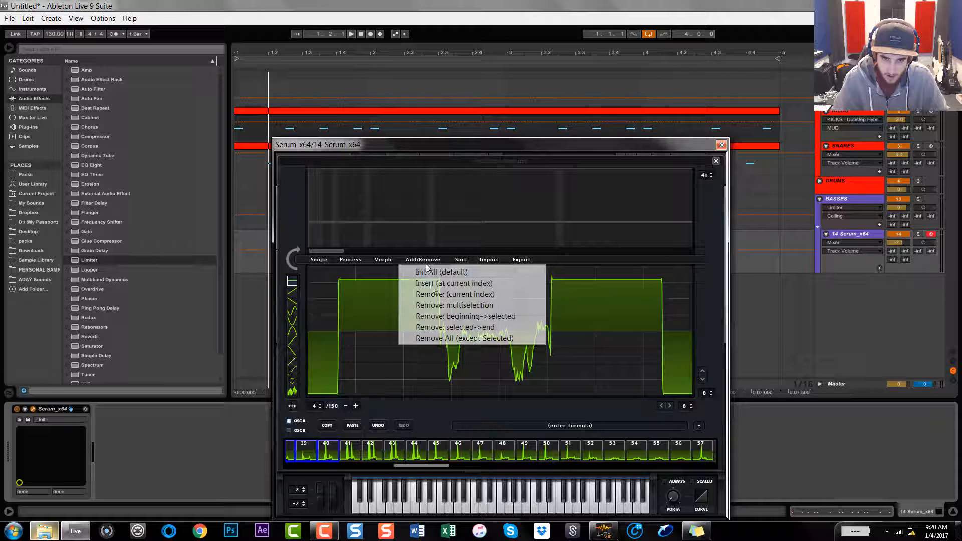
click(442, 304)
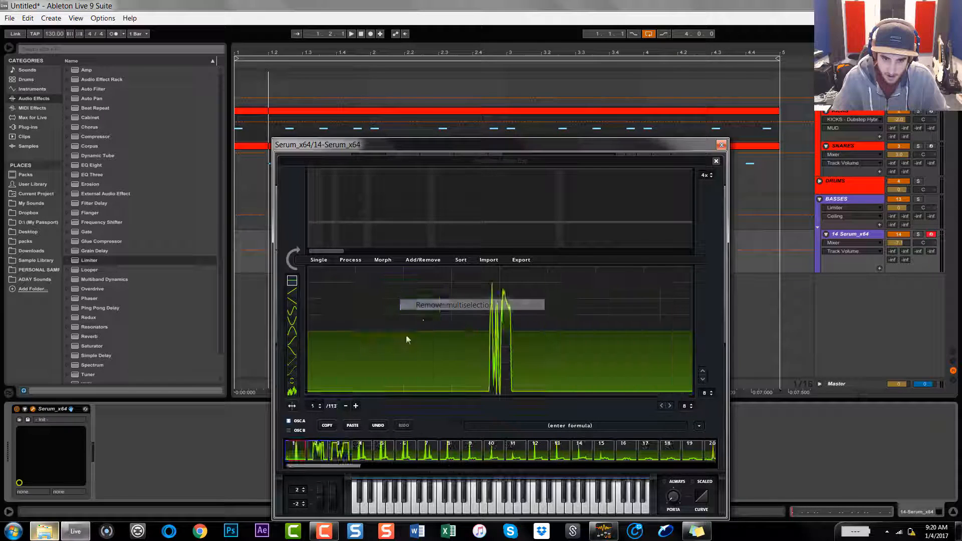
Remove a block of 28 consecutive wavetable frames starting at frame 5.
click(381, 452)
drag(344, 467, 424, 496)
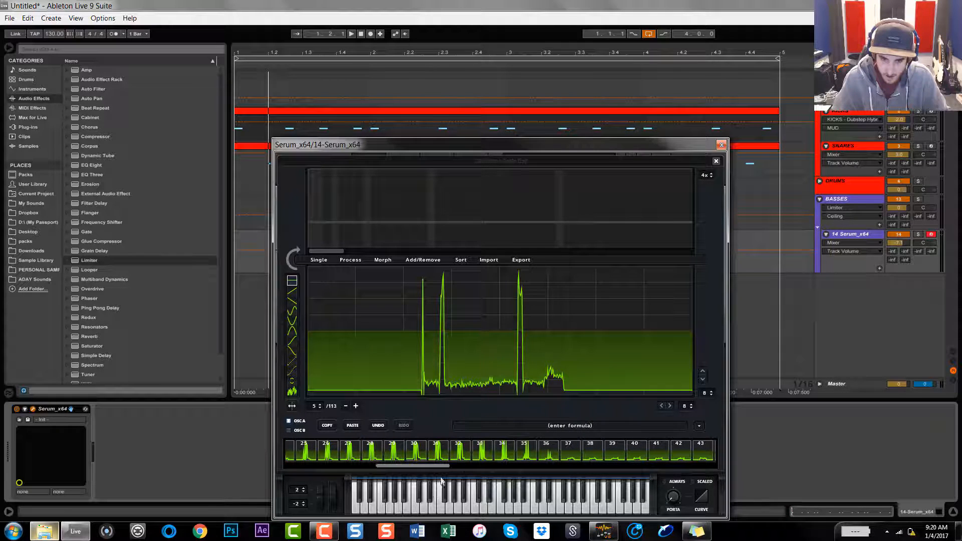
click(428, 260)
click(434, 305)
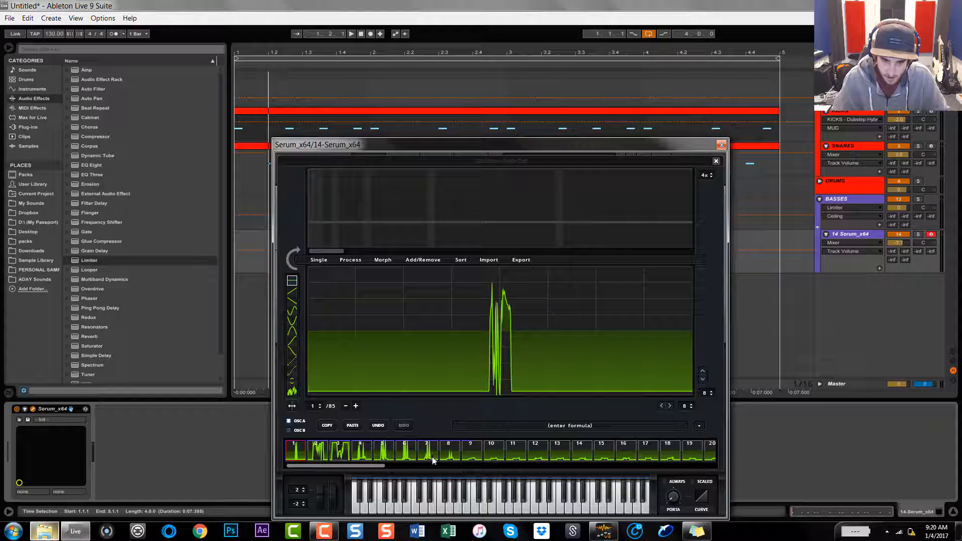
Remove all wavetable frames from frame 6 to the end, including the last flat frame, keeping only the first five.
click(405, 452)
drag(384, 465, 696, 469)
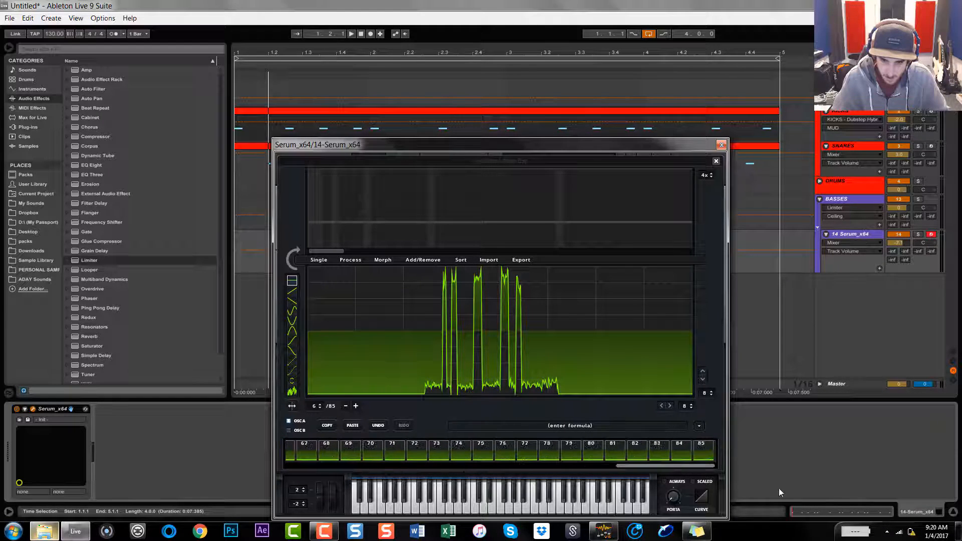
click(434, 260)
click(431, 316)
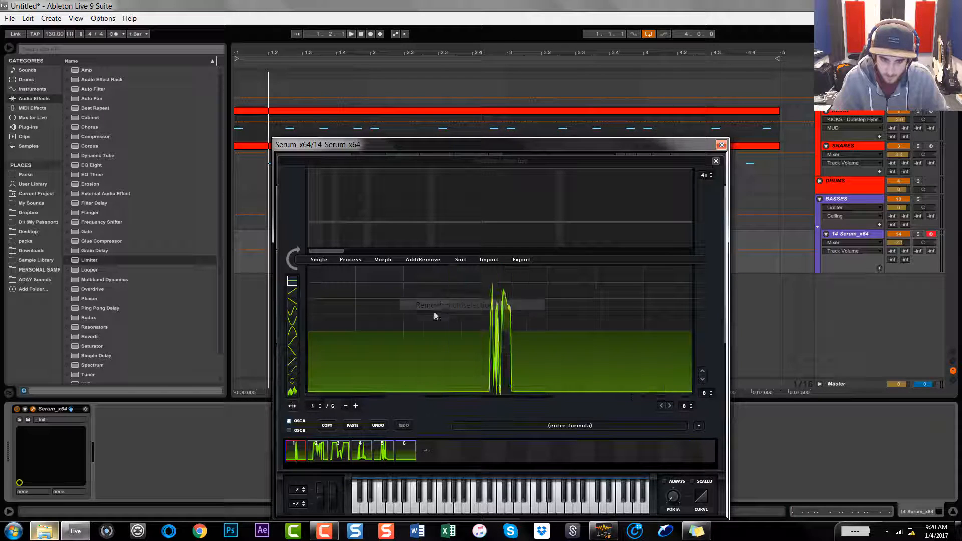
click(404, 450)
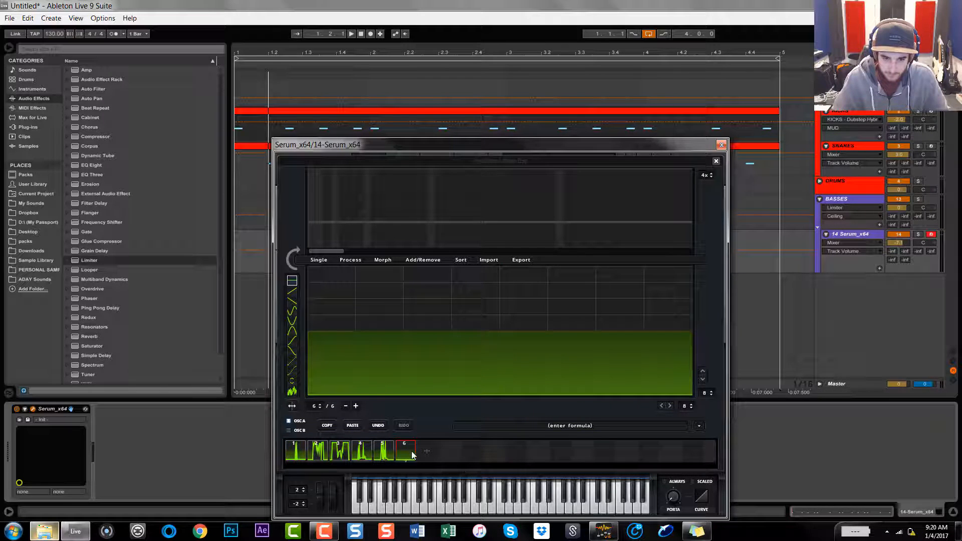
click(421, 260)
click(444, 306)
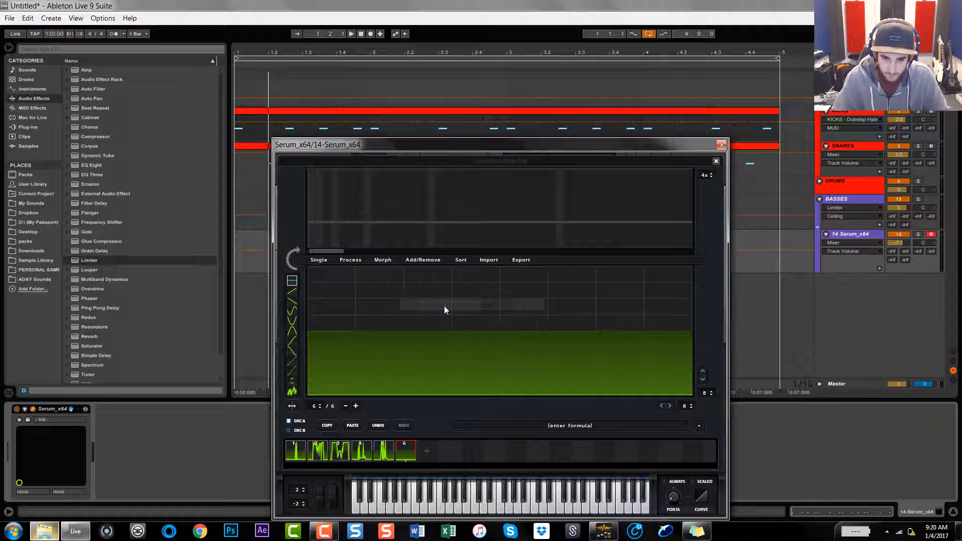
click(412, 258)
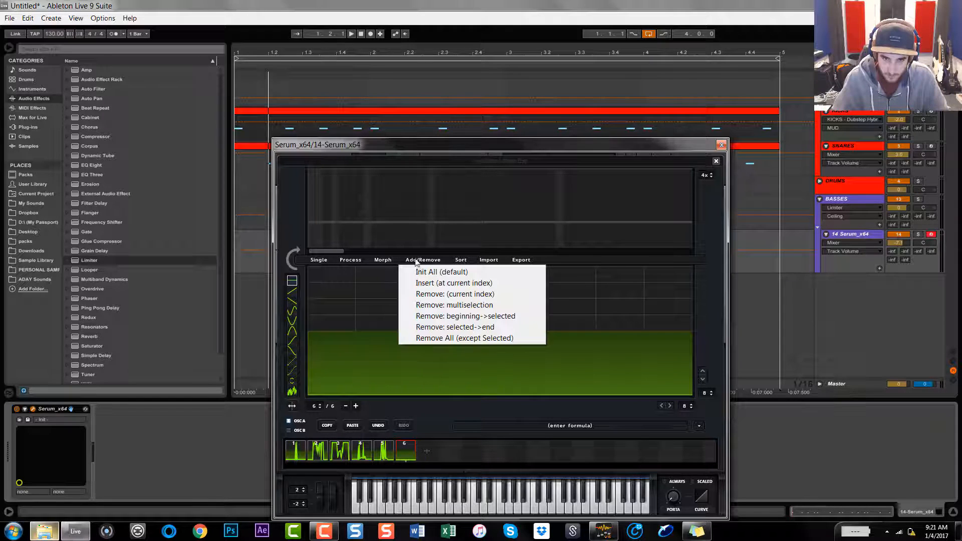
click(443, 294)
Select the first wavetable frame and apply Morph - Crossfade across the five frames.
click(299, 454)
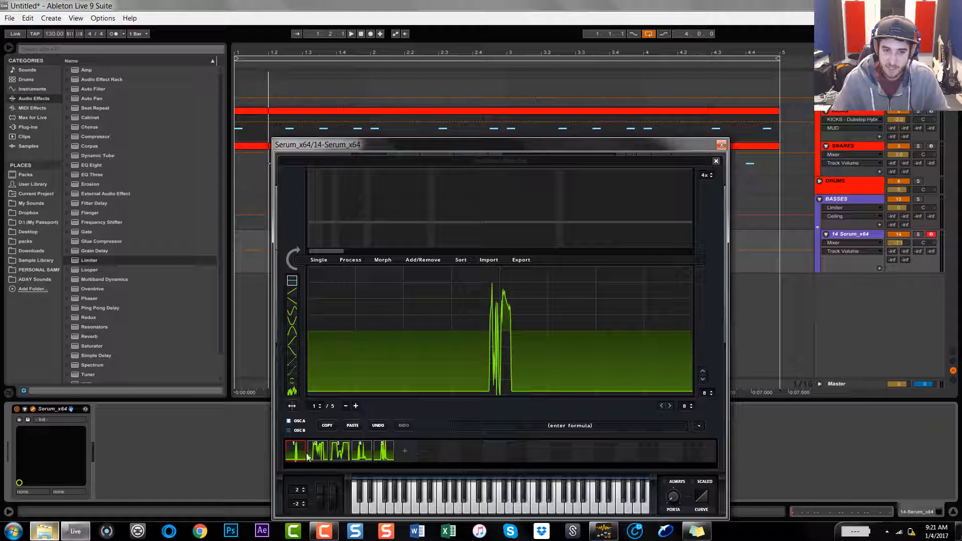
click(421, 259)
click(353, 259)
click(376, 260)
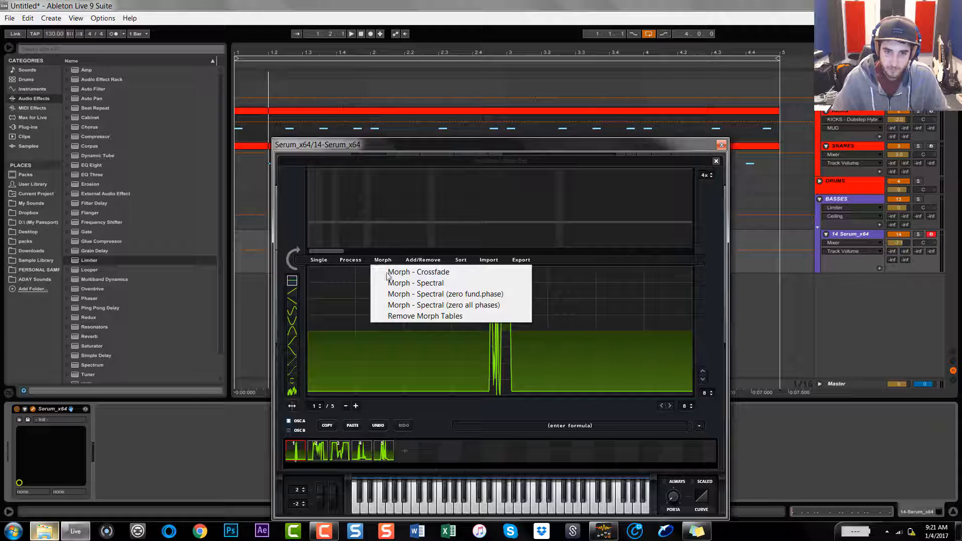
click(400, 271)
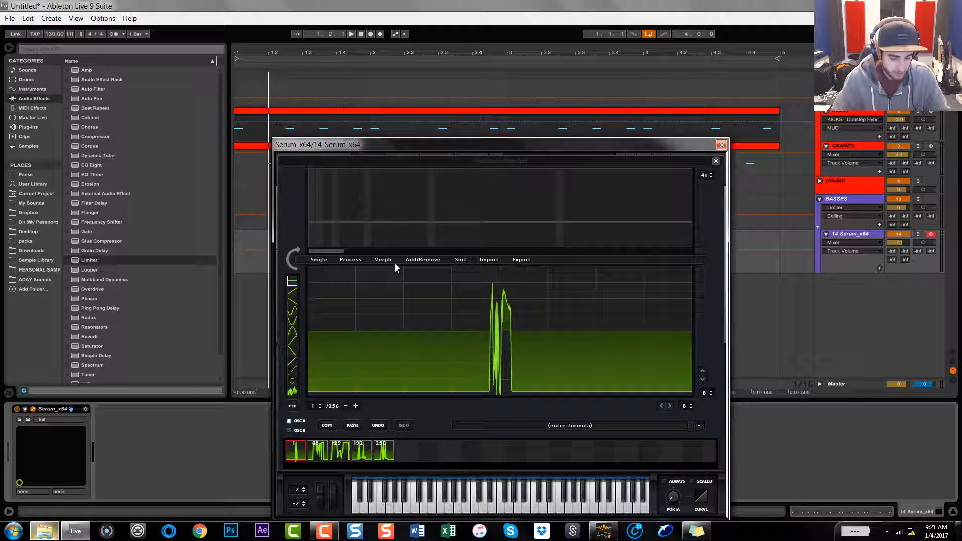
Assign LFO 1 to oscillator A's wavetable position outside the editor and audition the sound an octave lower.
click(715, 163)
drag(479, 354, 376, 326)
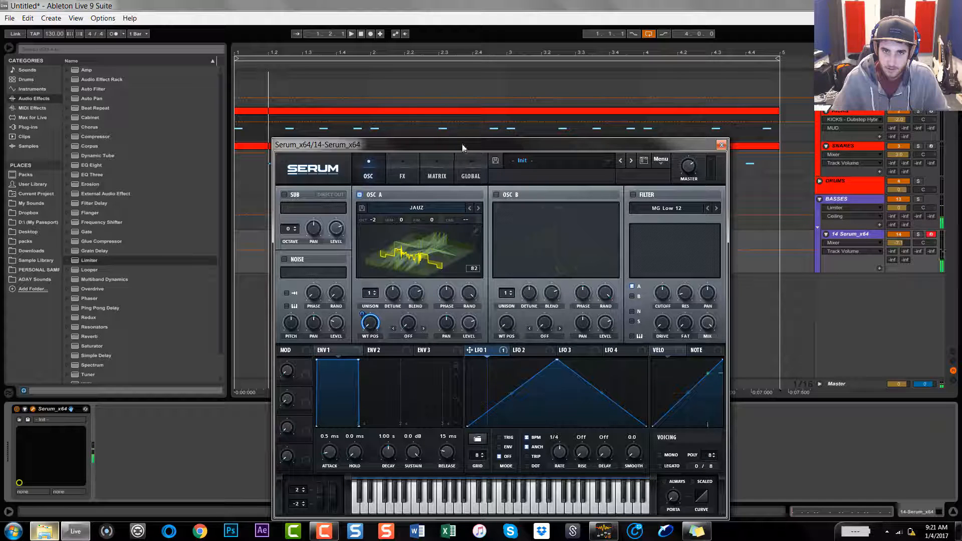
key(z)
key(d)
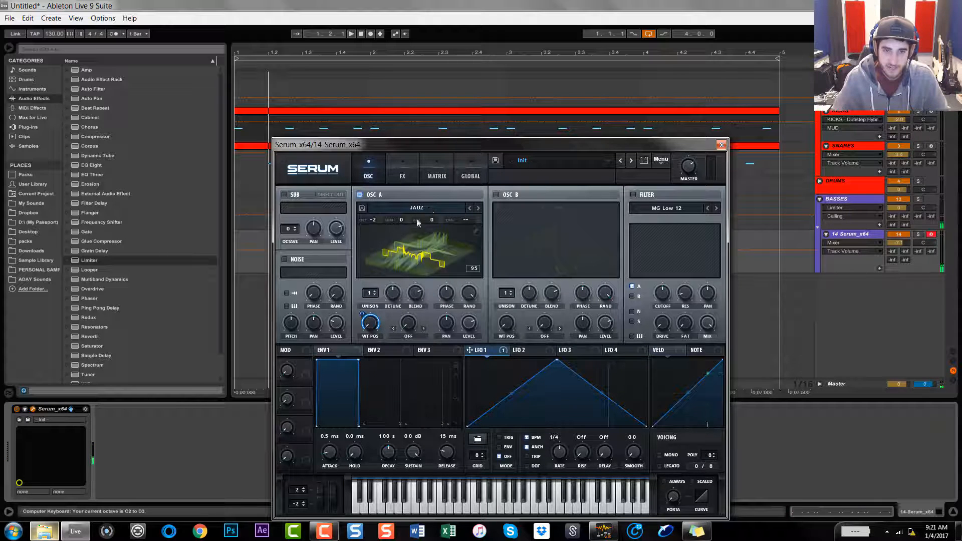
Try Morph - Spectral on the wavetable in the editor, and undo it.
click(476, 230)
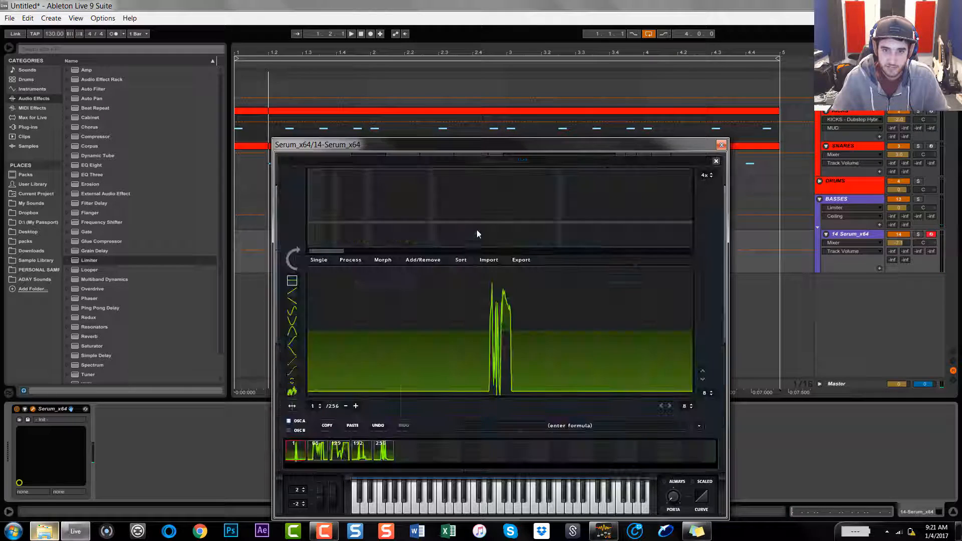
click(381, 260)
click(414, 282)
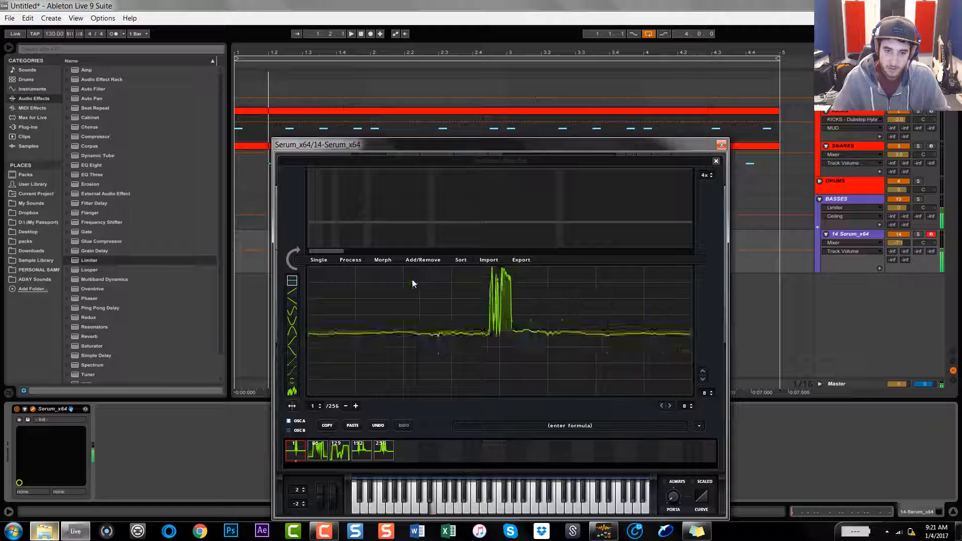
click(378, 425)
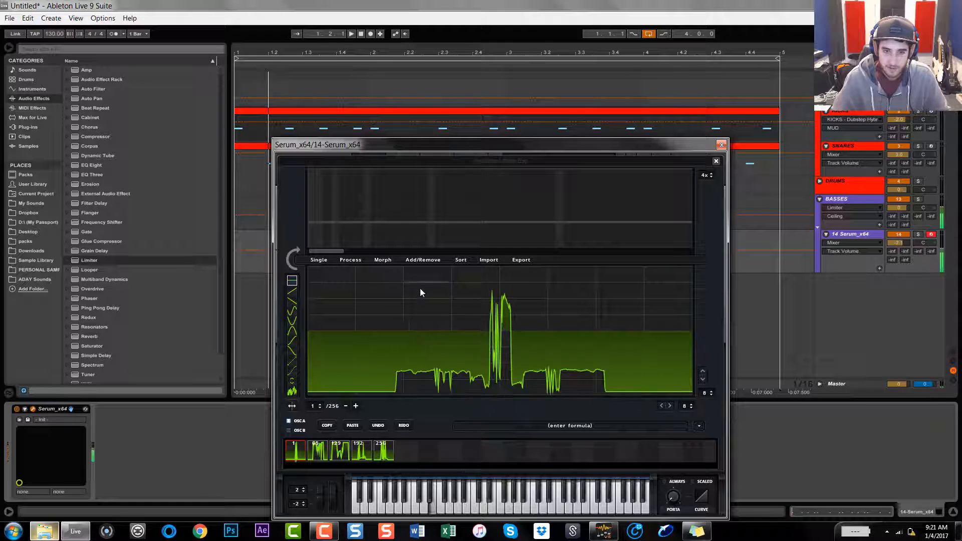
Apply Remove DC Offset and Remove Fundamental (HPF) to the wavetable, and close the wavetable editor.
click(389, 261)
click(350, 260)
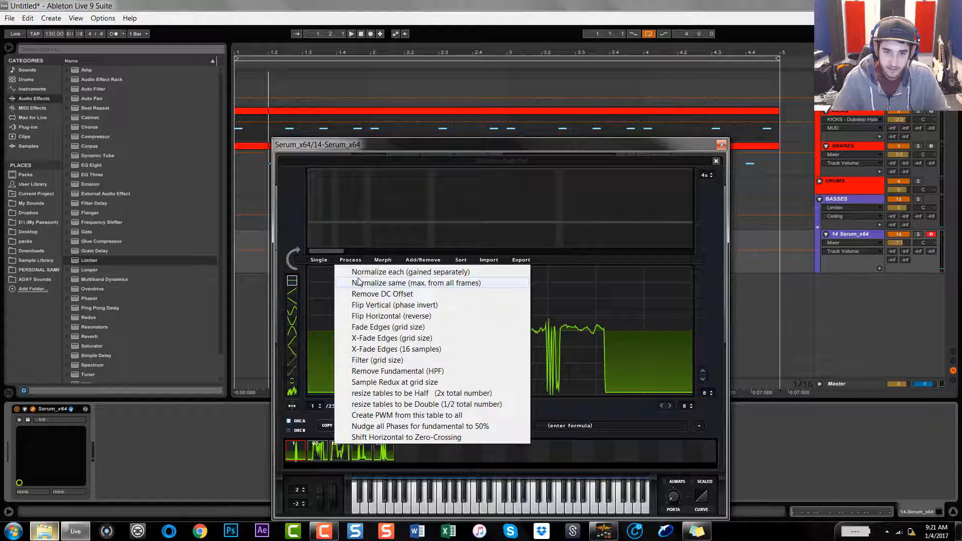
click(360, 294)
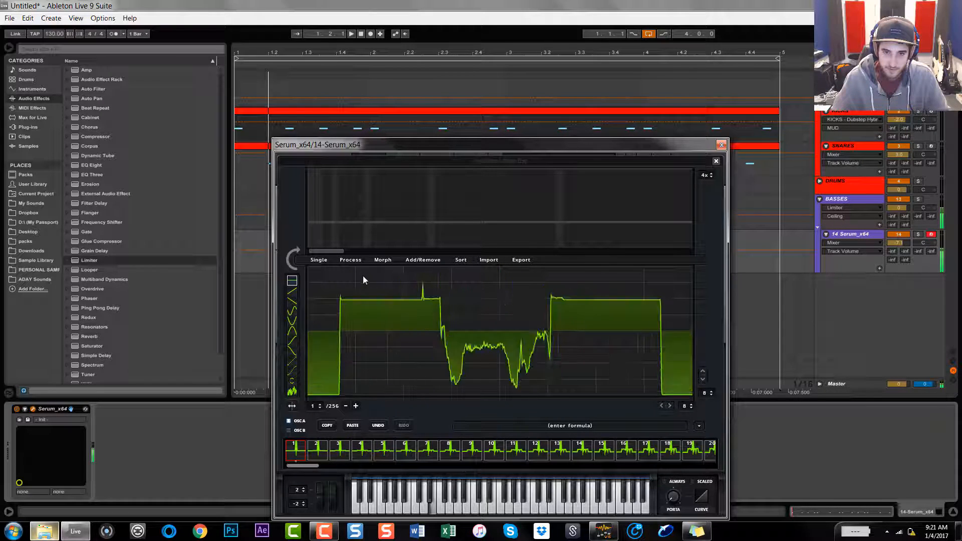
click(381, 259)
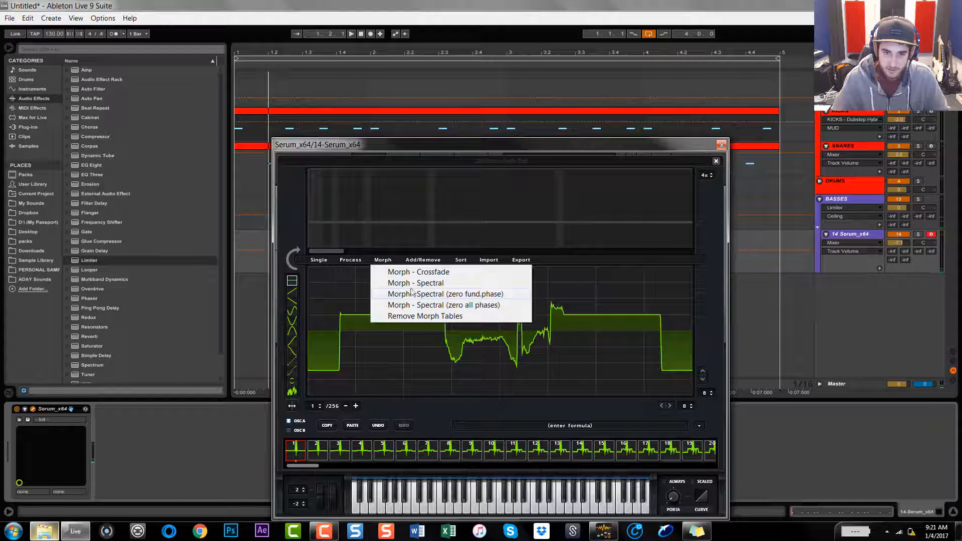
click(351, 260)
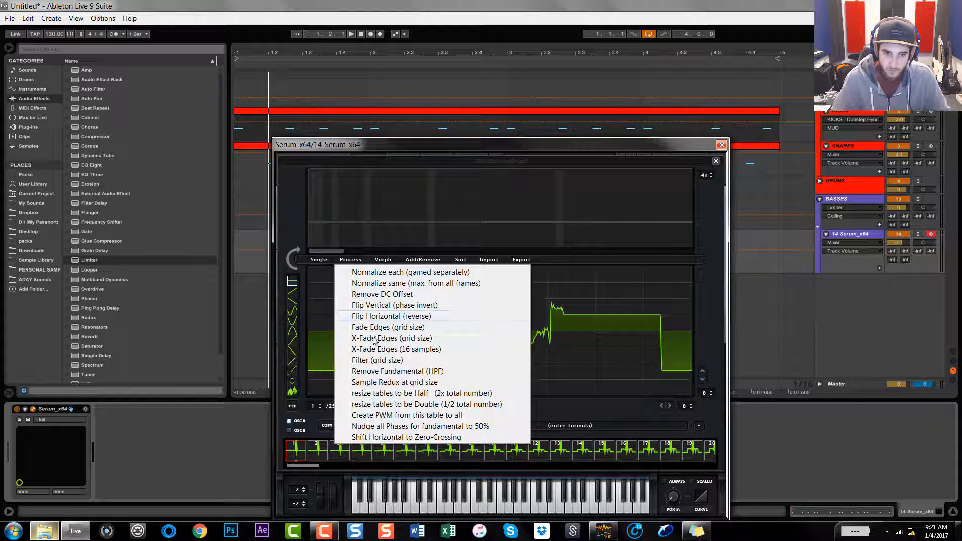
click(393, 371)
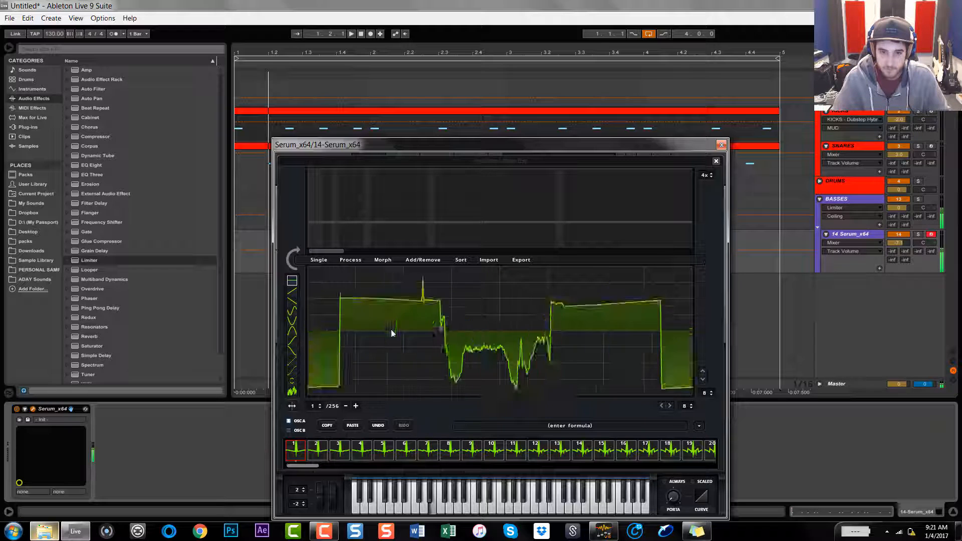
click(718, 161)
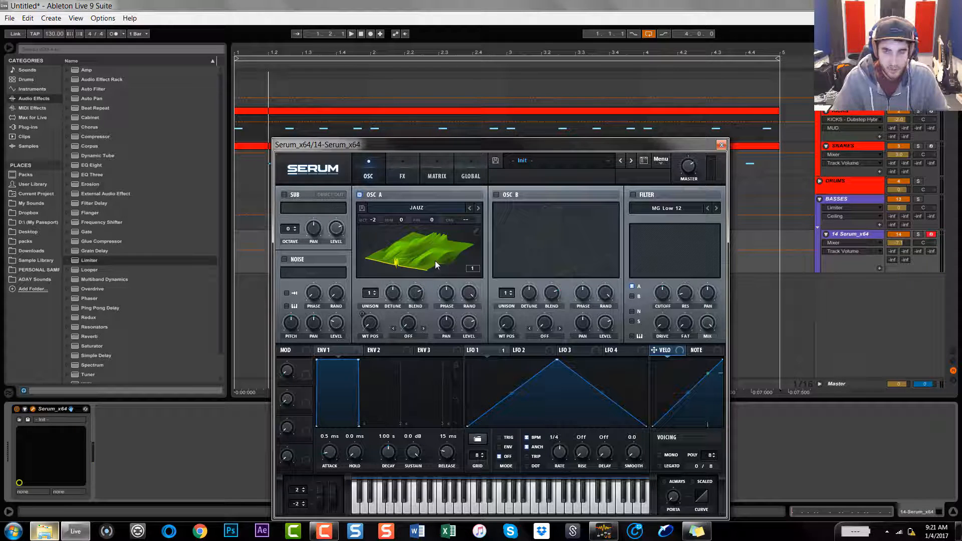
Set oscillator A's octave to 0 and audition the sound, shifting the computer MIDI keyboard down an octave.
drag(373, 220, 377, 196)
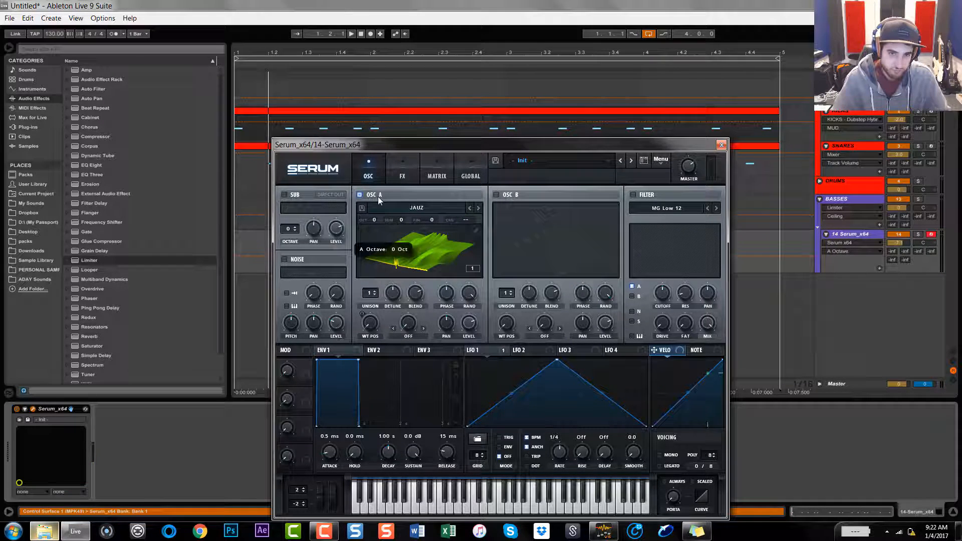
key(d)
key(z)
key(d)
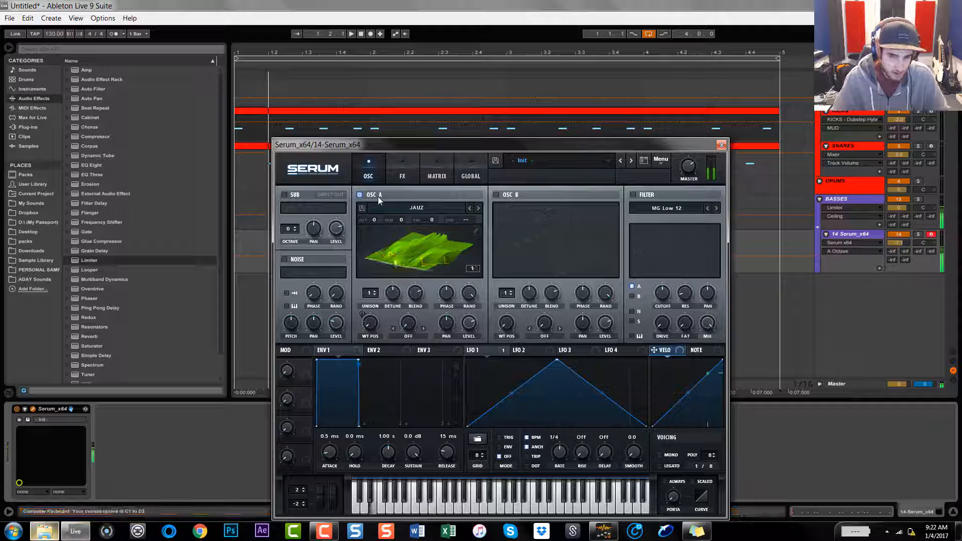
key(z)
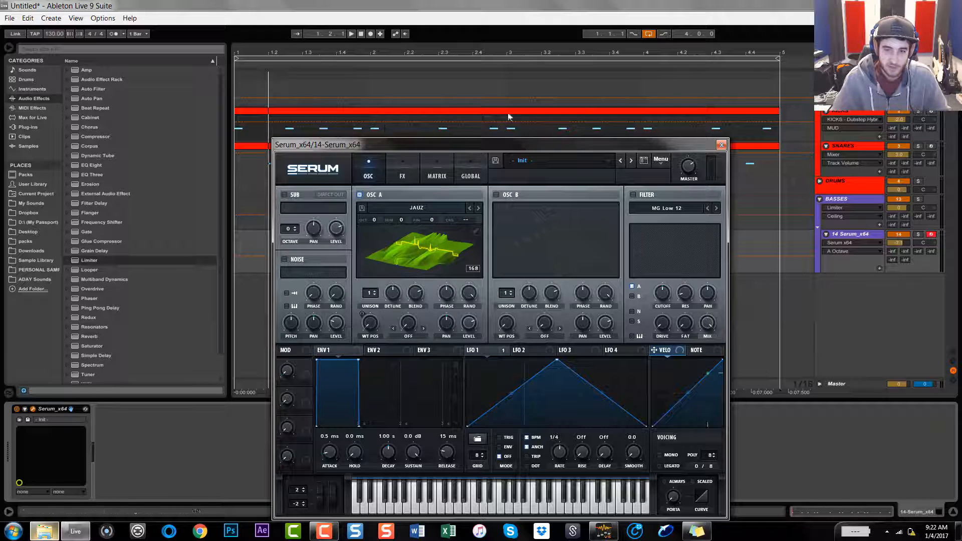
Set oscillator A's warp mode to FM (from B), enable oscillator B and turn its level down.
click(402, 338)
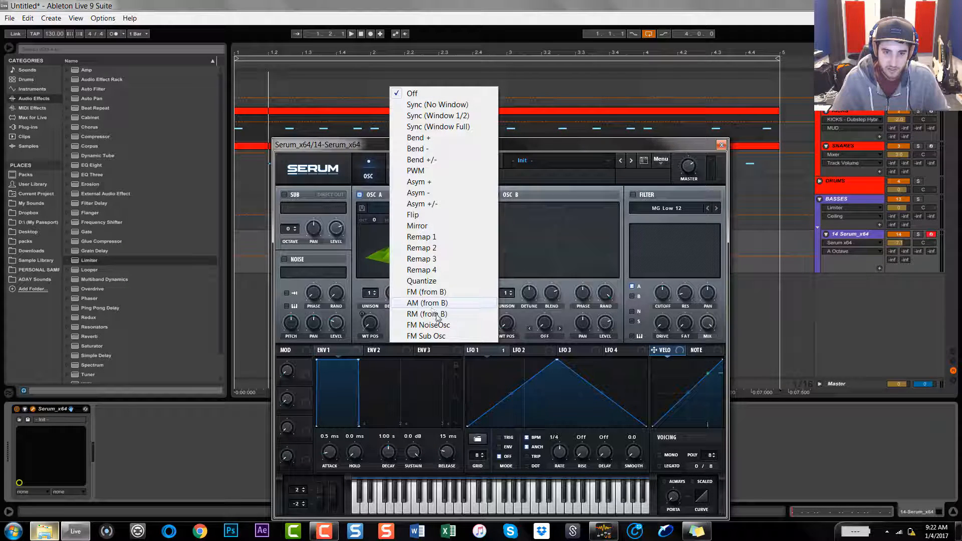
click(443, 292)
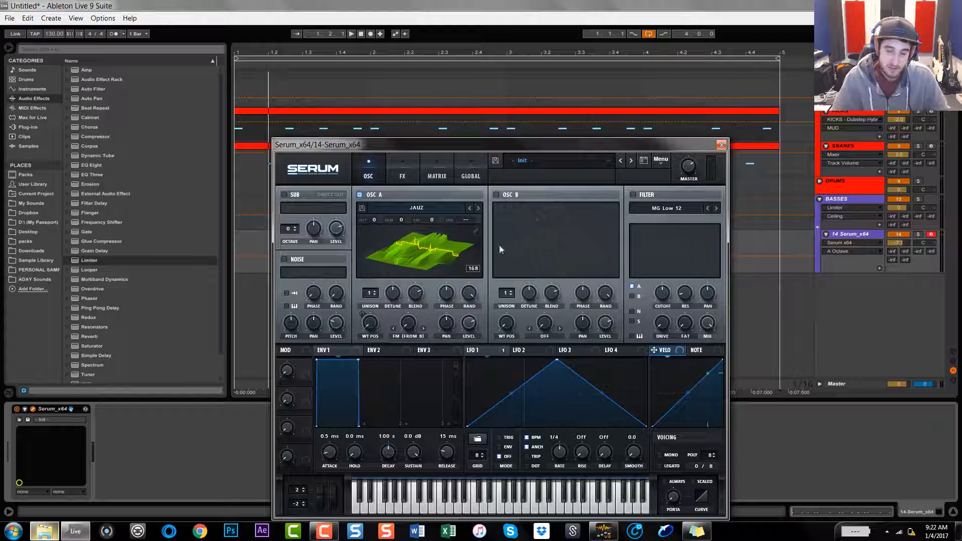
click(496, 194)
drag(605, 323, 606, 390)
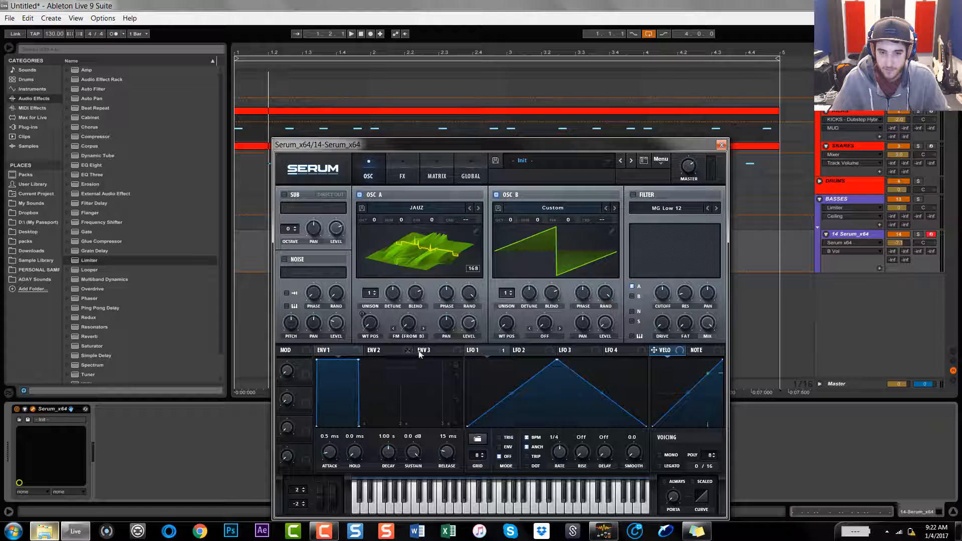
Try different FM warp amounts with both oscillators at octave -1, and with oscillator A back at octave 0.
drag(410, 326, 407, 231)
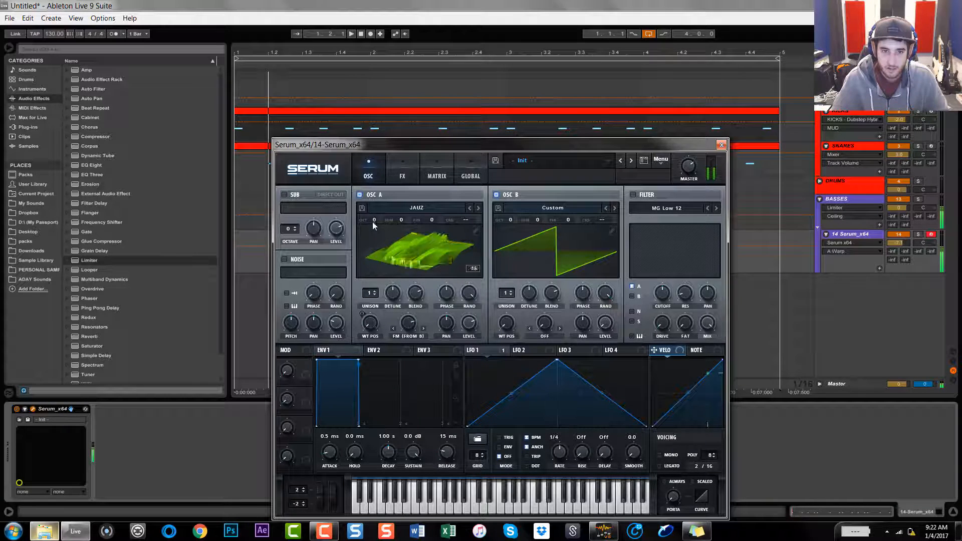
drag(372, 221, 371, 231)
drag(510, 221, 512, 241)
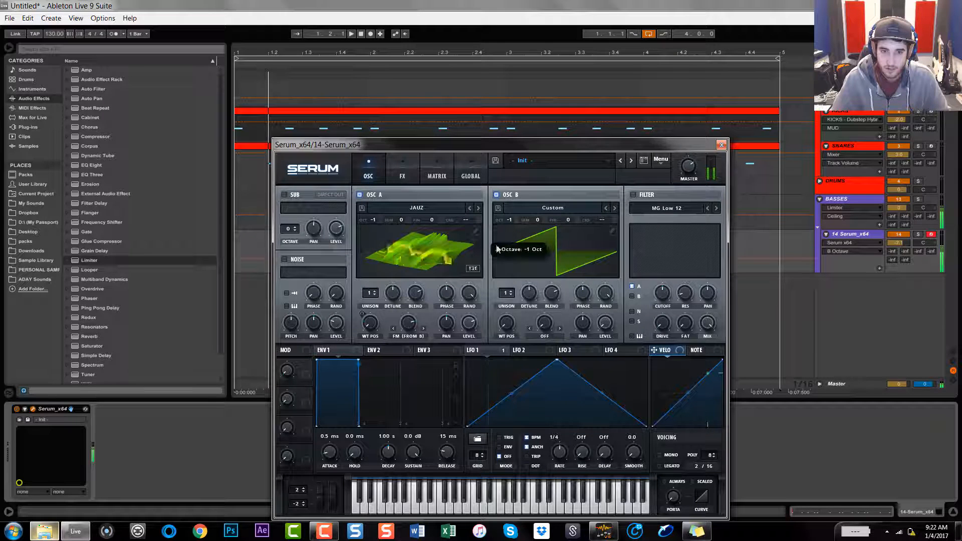
drag(408, 323, 418, 437)
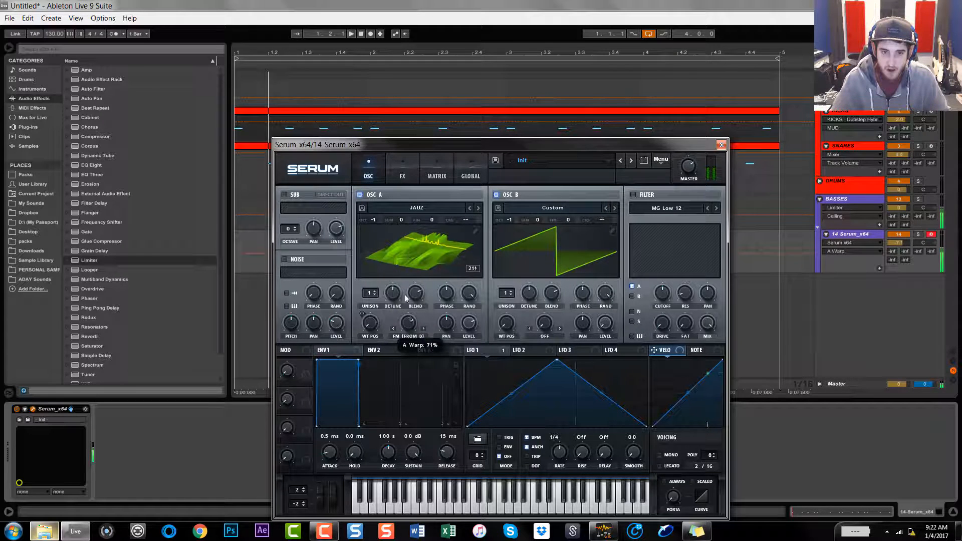
drag(376, 219, 380, 208)
drag(407, 330, 415, 390)
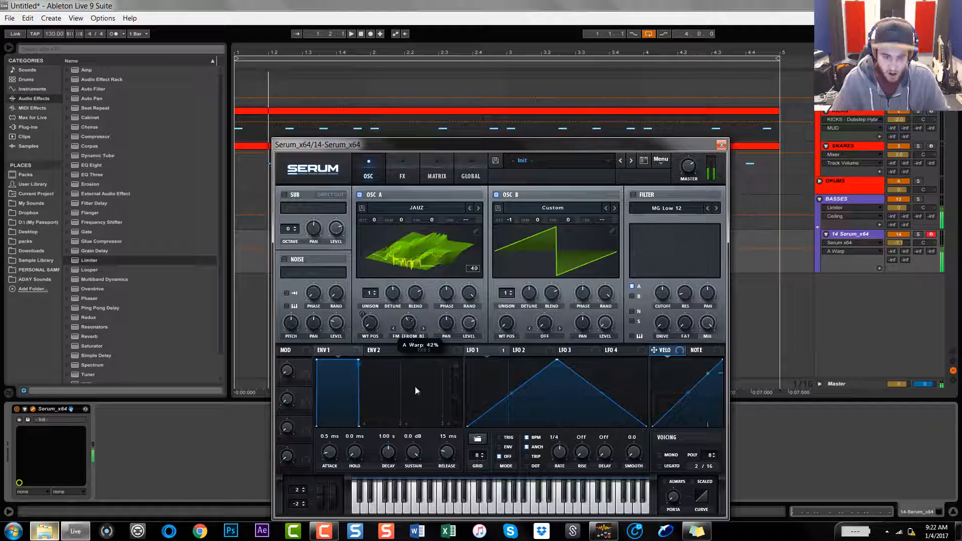
Assign LFO 1 to oscillator A's FM warp amount and adjust the base warp amount.
drag(414, 321, 420, 378)
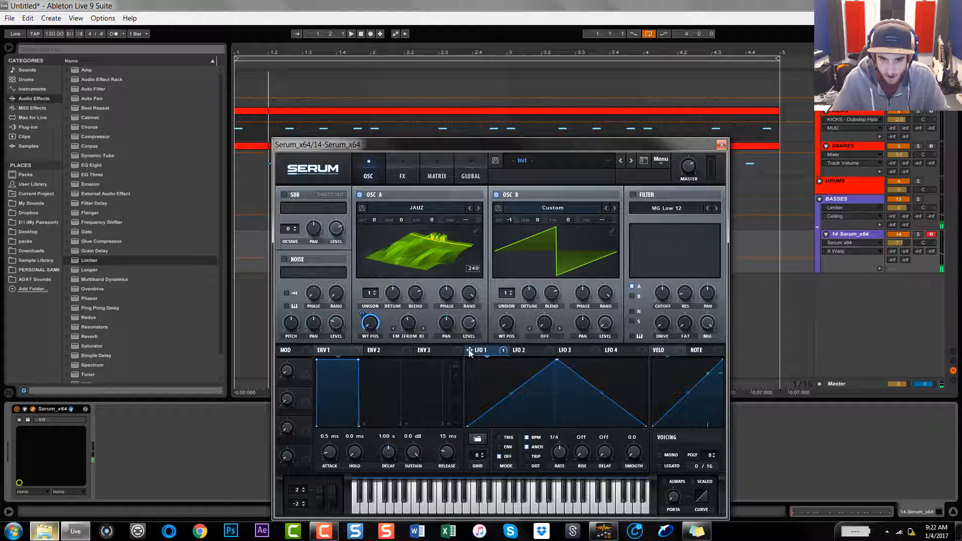
drag(407, 326, 404, 315)
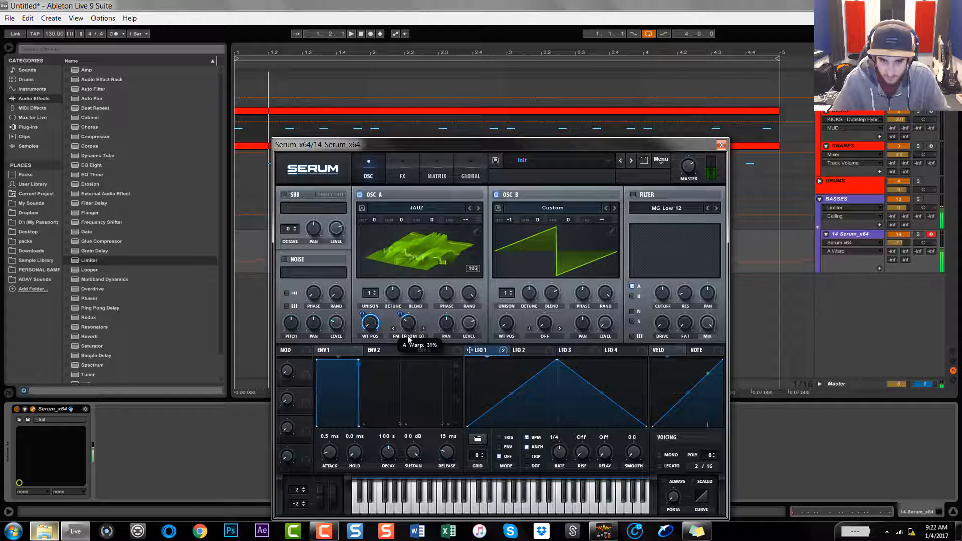
drag(408, 338, 408, 344)
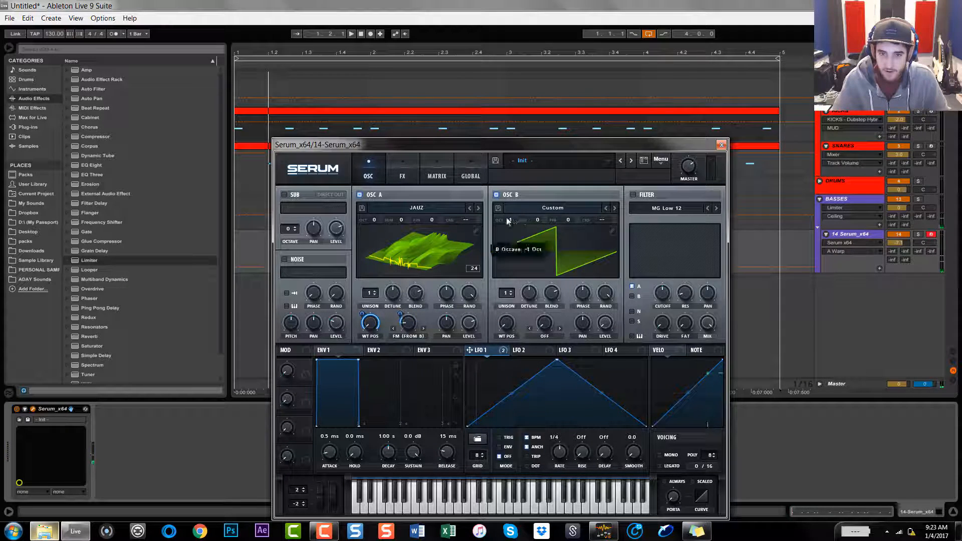
Set oscillator A's octave to -1 and oscillator B's to 0, and readjust the FM warp with its LFO modulation.
click(374, 221)
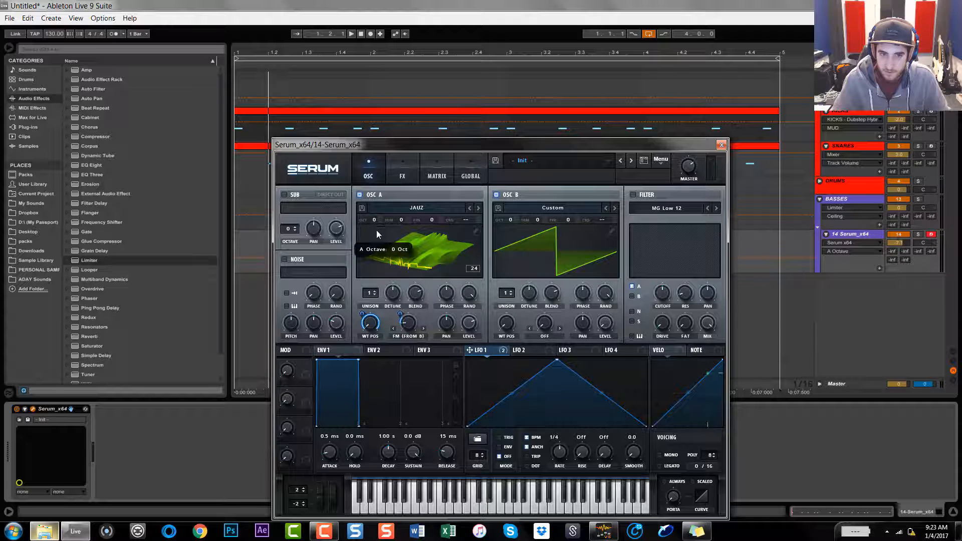
drag(377, 230, 377, 235)
drag(401, 314, 407, 299)
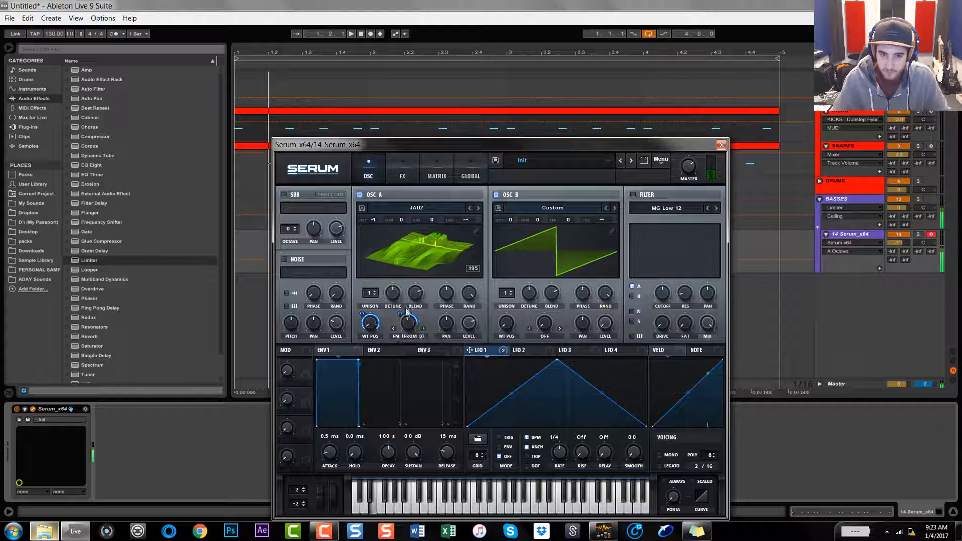
drag(401, 315, 410, 338)
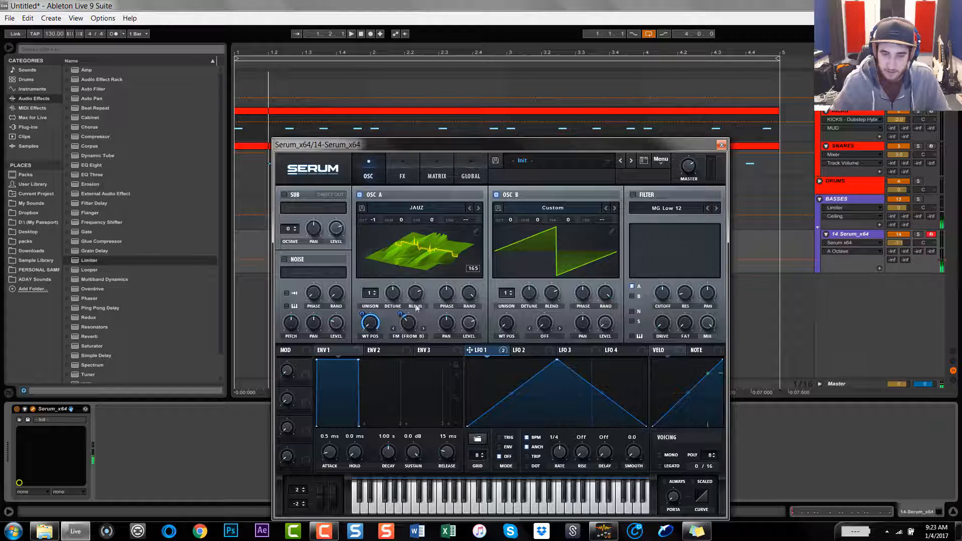
Assign LFO 1 to oscillator A's level and adjust that modulation.
click(606, 320)
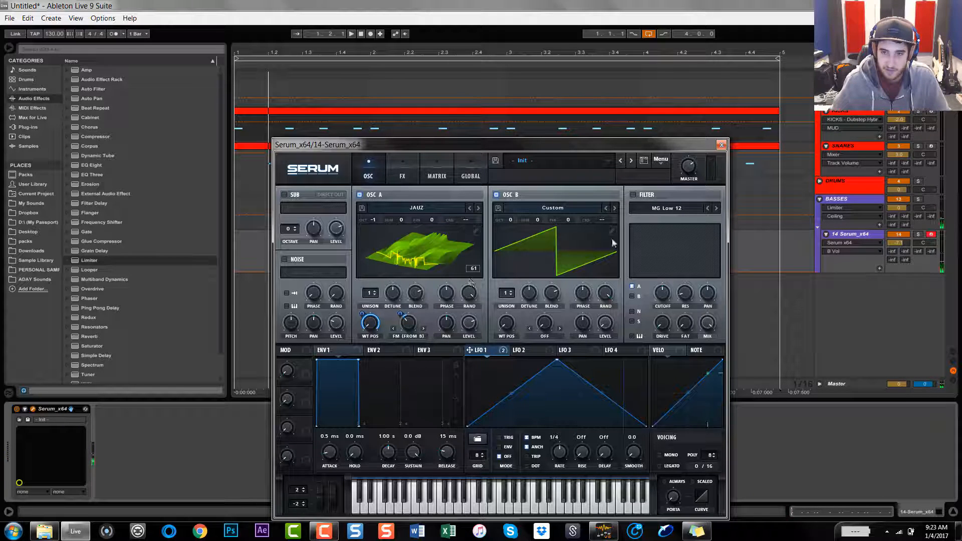
mouse_move(471, 321)
mouse_down()
mouse_move(471, 359)
mouse_move(461, 314)
mouse_up()
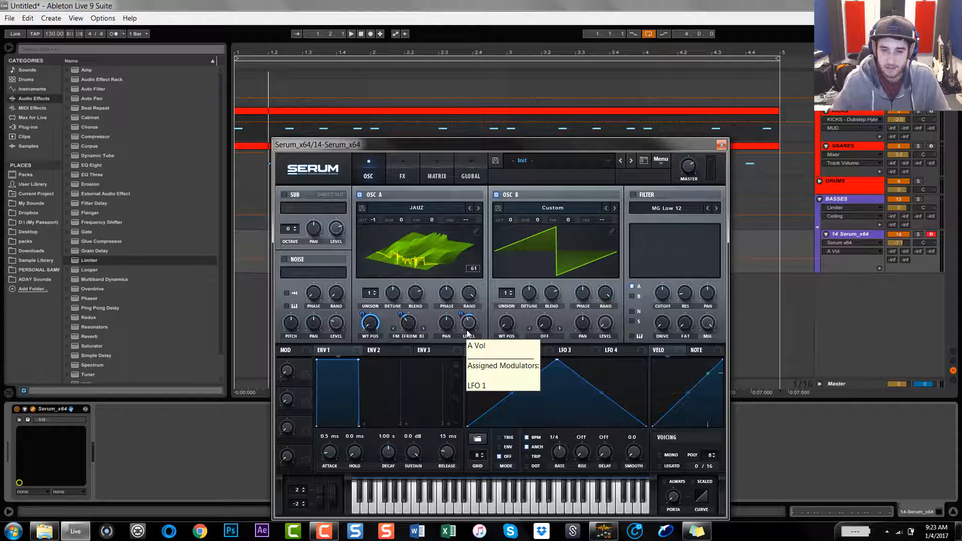
drag(461, 314, 467, 350)
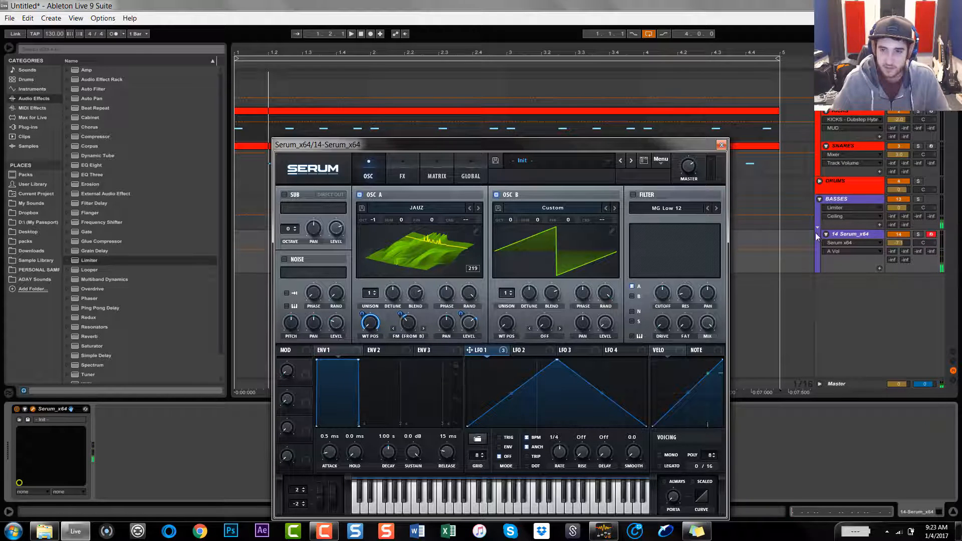
Enable the MG Low 12 filter, open its cutoff fully, and route both oscillators, noise and sub through it.
click(632, 194)
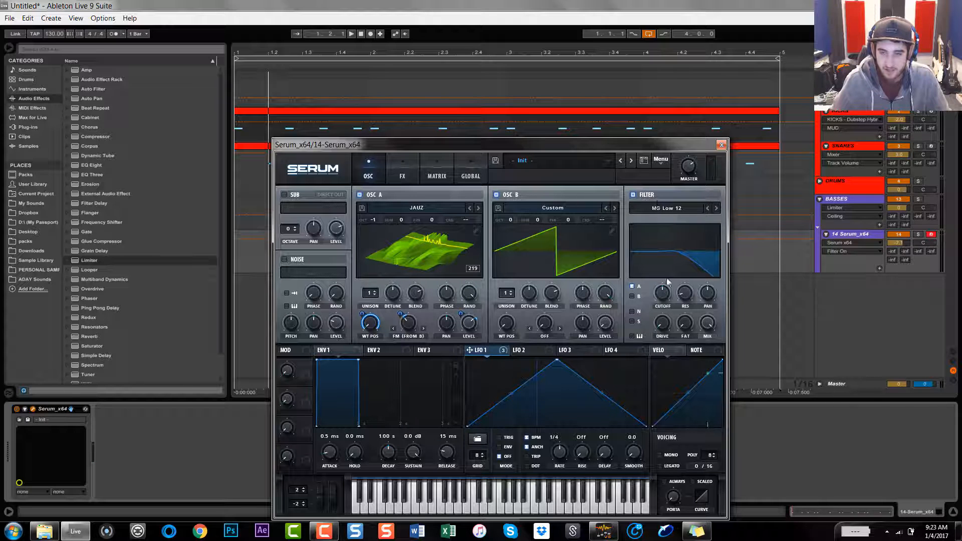
drag(663, 299, 641, 219)
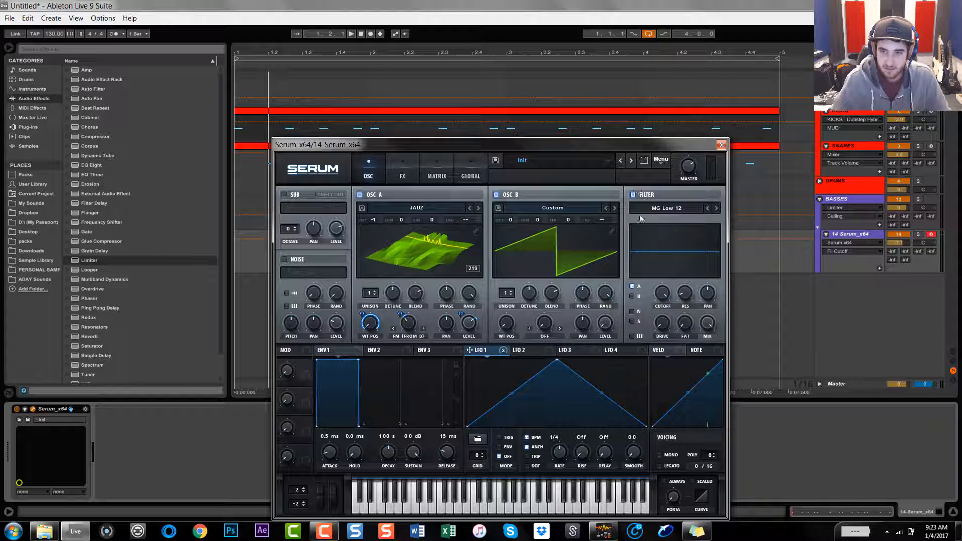
click(632, 311)
click(632, 321)
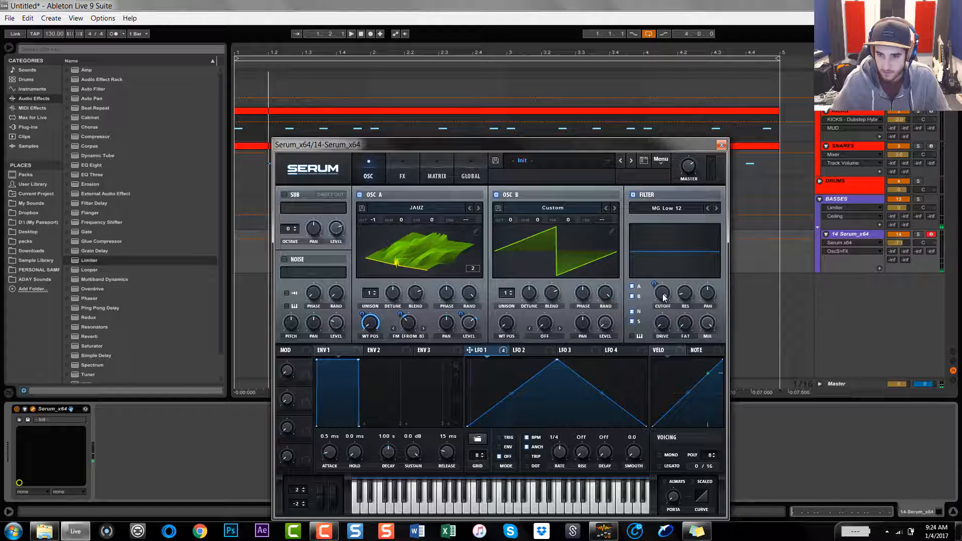
Assign LFO 1 to the filter cutoff, set the resonance to about 19% and adjust the filter's drive and fat.
mouse_move(663, 297)
mouse_down()
mouse_move(663, 286)
mouse_move(663, 301)
mouse_move(673, 291)
mouse_up()
drag(666, 324, 685, 287)
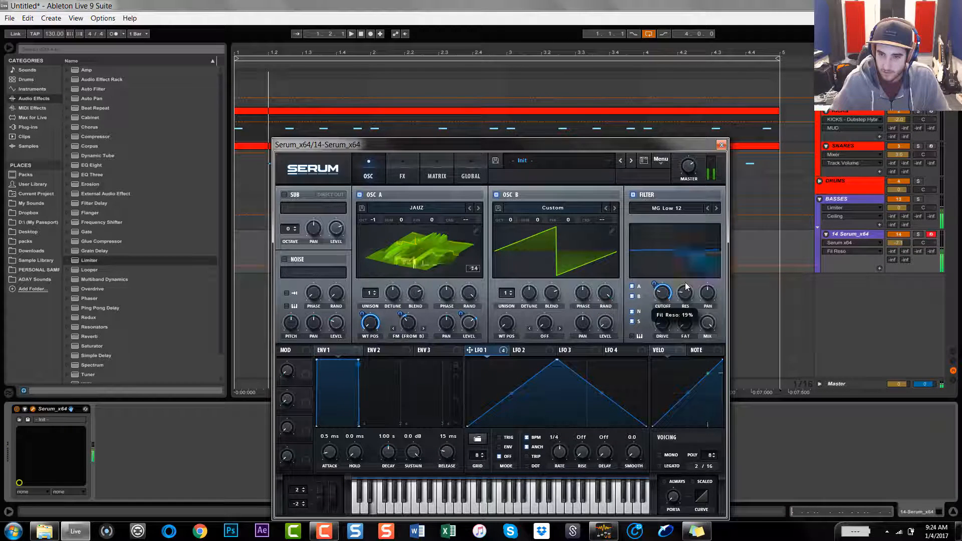
mouse_move(685, 324)
mouse_down()
mouse_move(690, 316)
mouse_move(691, 340)
mouse_up()
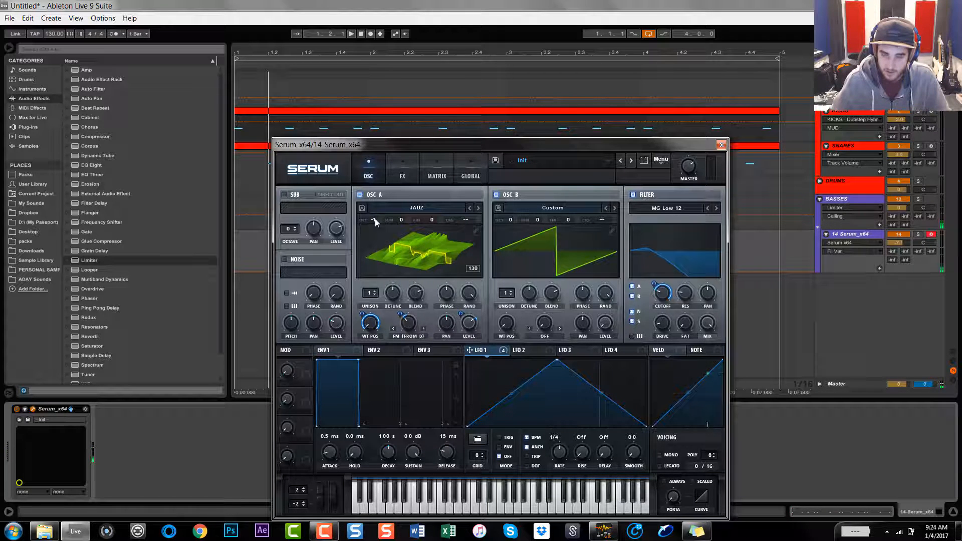
Try octave combinations, settling on -1 for oscillator A and +2 for oscillator B, and set the FM warp amount to 28%.
scroll(375, 219, down, 1)
drag(380, 231, 386, 242)
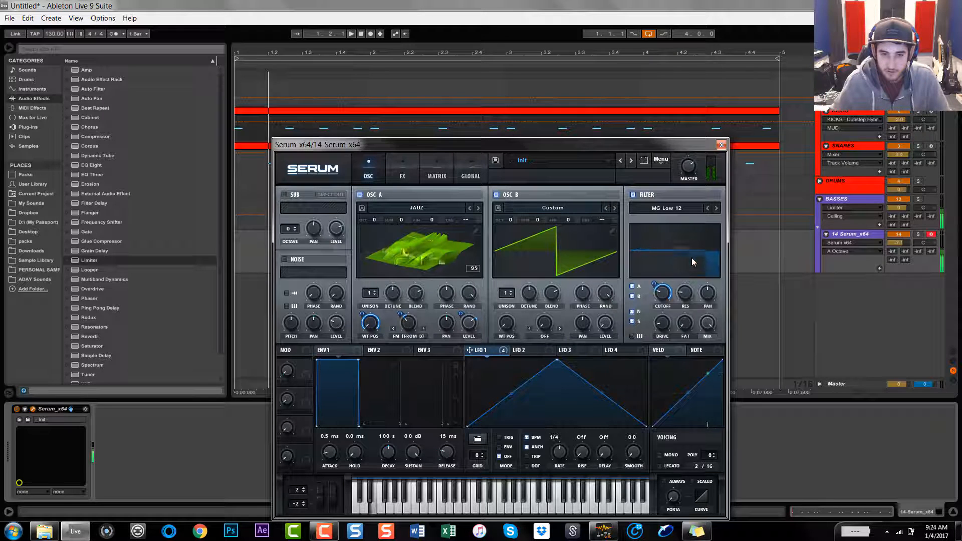
click(511, 220)
drag(513, 215, 514, 206)
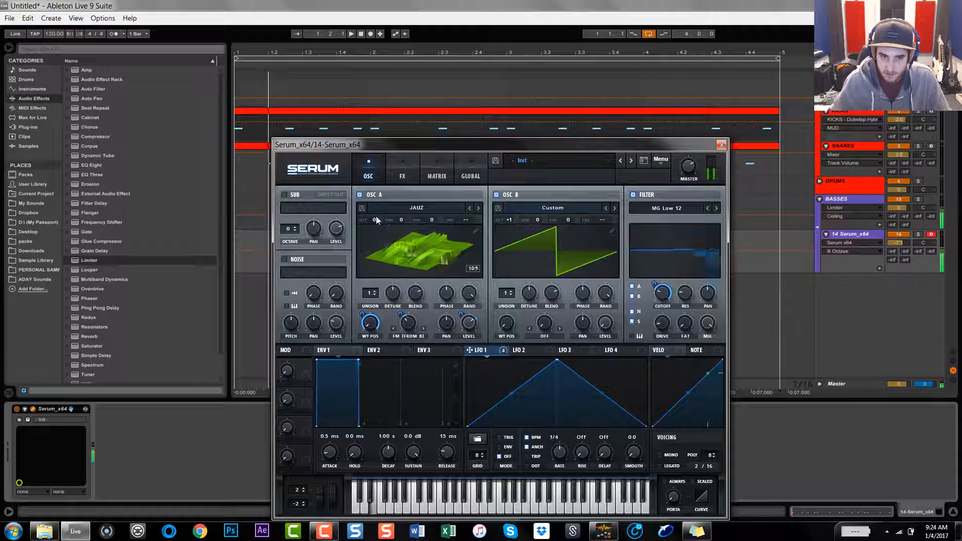
drag(375, 215, 377, 223)
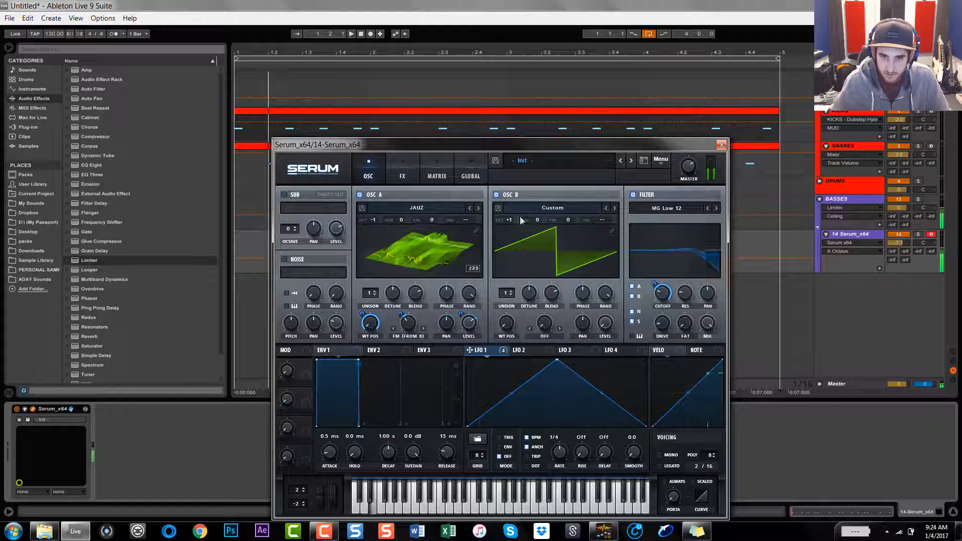
drag(509, 220, 512, 208)
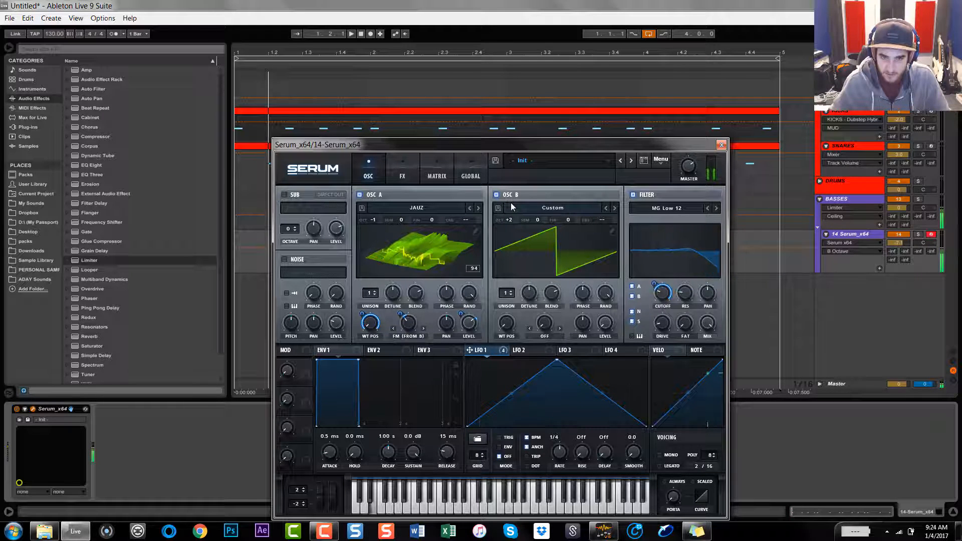
drag(408, 323, 411, 343)
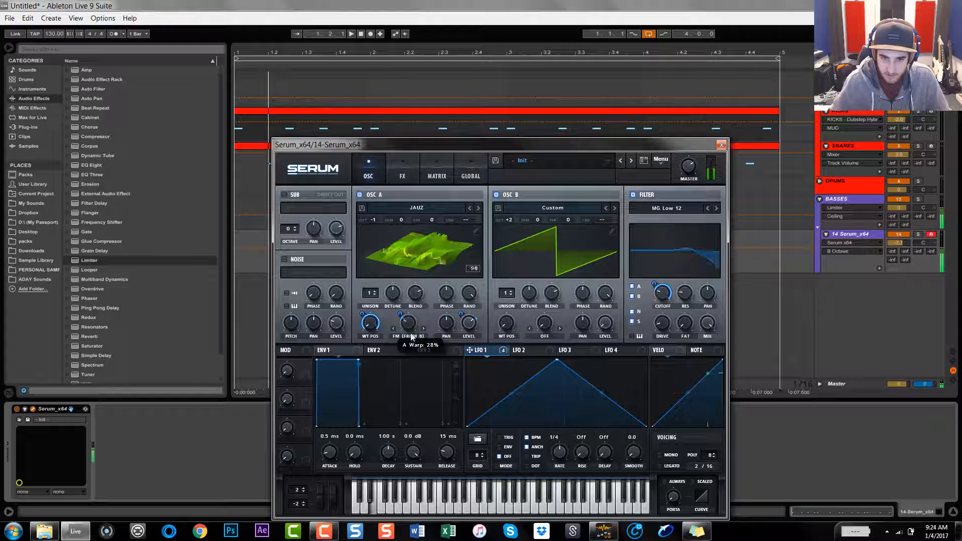
Record a sustained E1 note as a MIDI clip from bar 1 on the Serum track and loop it.
key(space)
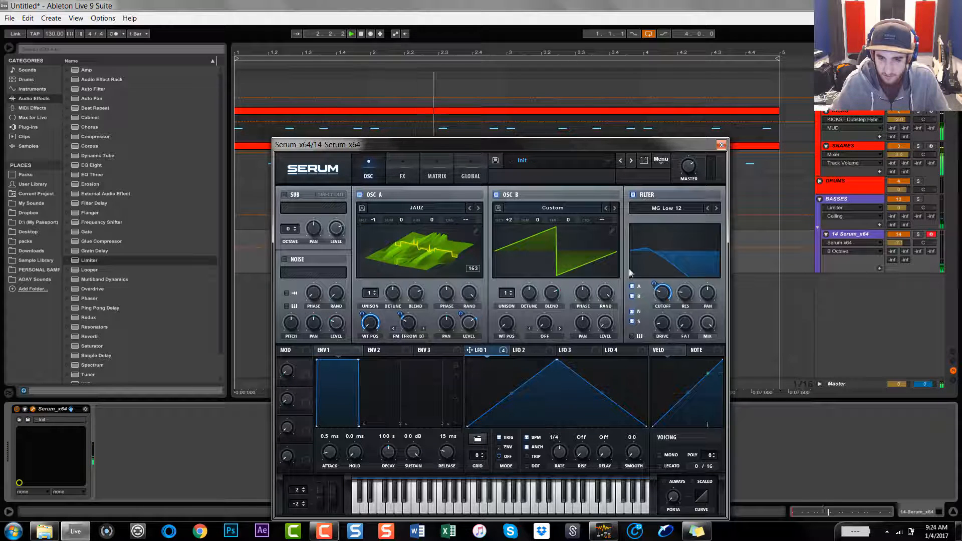
key(space)
click(721, 144)
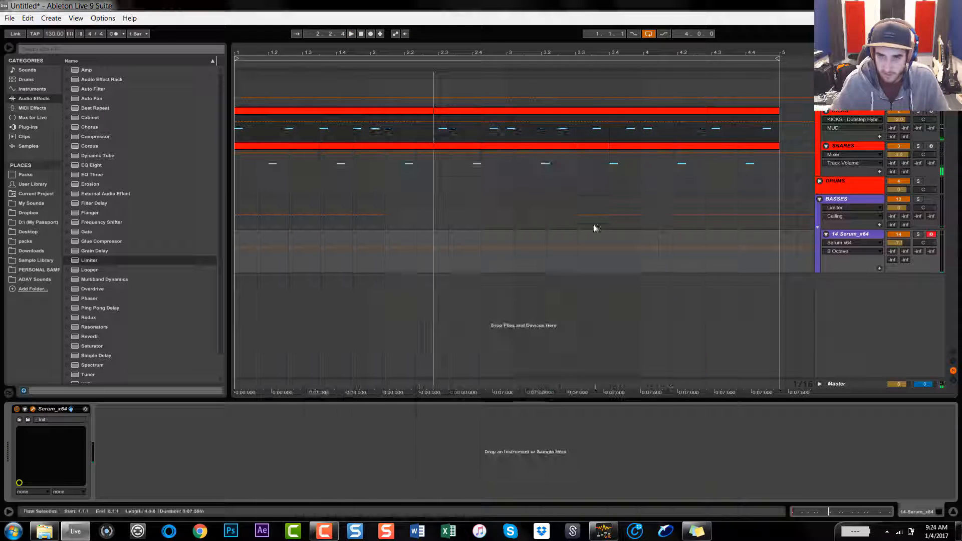
click(235, 239)
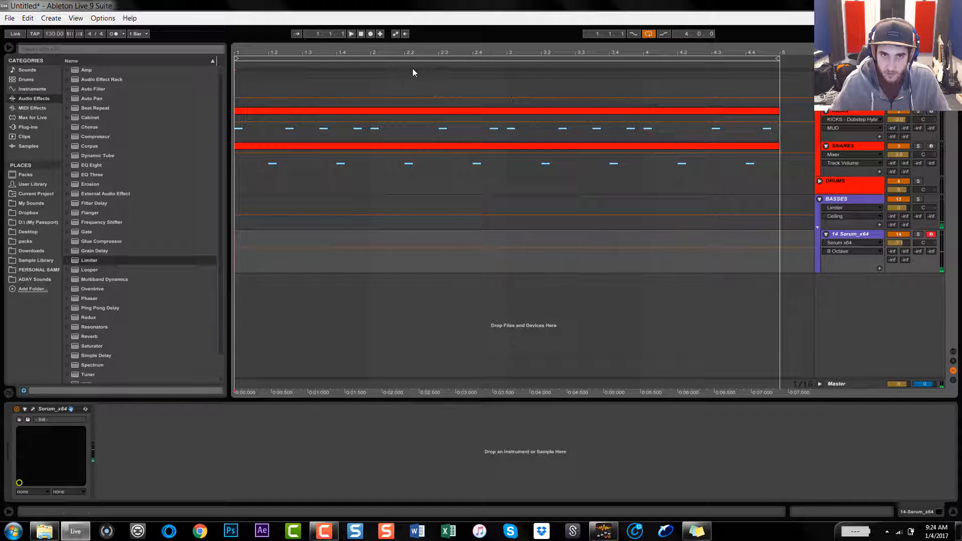
click(373, 34)
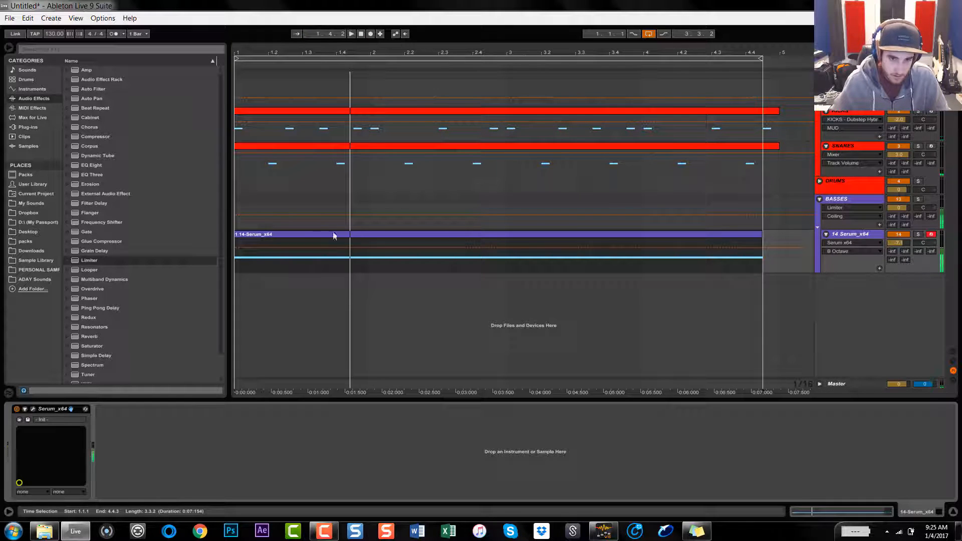
Reopen Serum and redraw oscillator B's single-cycle waveform as a square wave in the wavetable editor.
click(32, 409)
drag(477, 142, 406, 103)
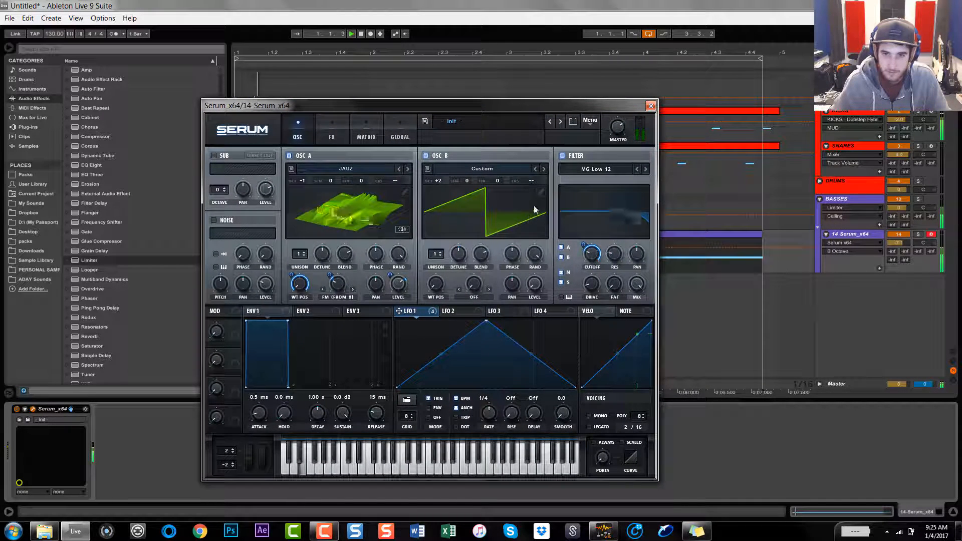
click(540, 192)
drag(182, 214, 398, 212)
mouse_move(443, 344)
mouse_down()
mouse_move(756, 402)
mouse_move(591, 361)
mouse_move(540, 404)
mouse_up()
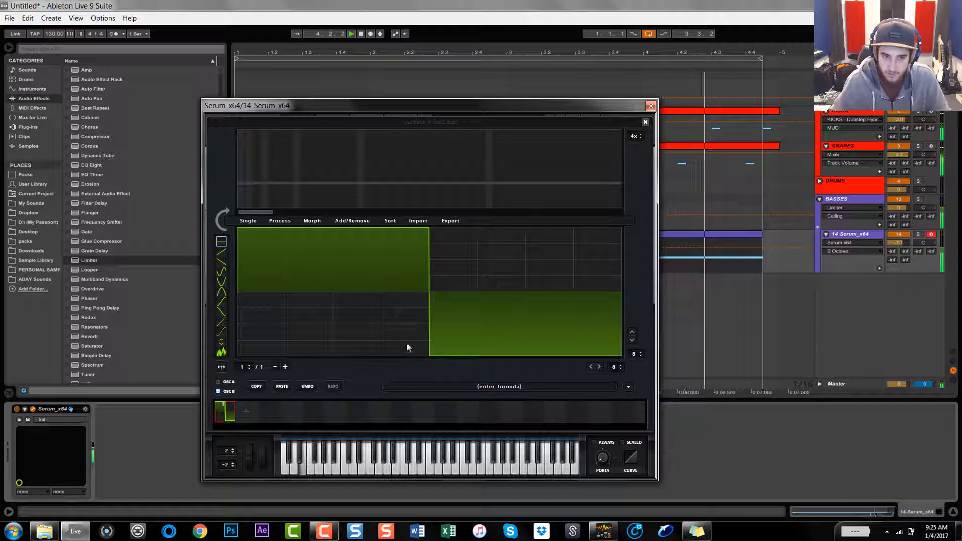
click(645, 122)
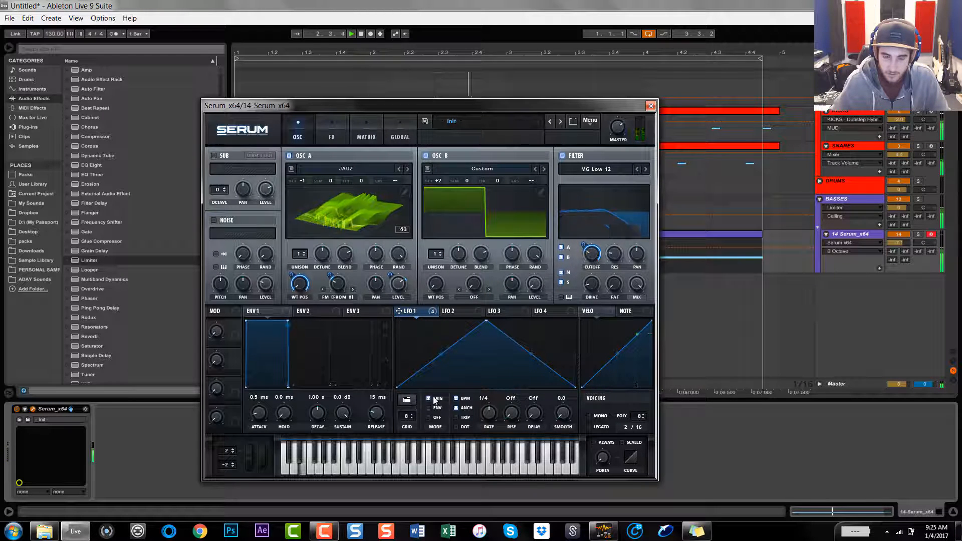
Set LFO 1's rate to 1/8.
click(491, 415)
drag(493, 418, 496, 412)
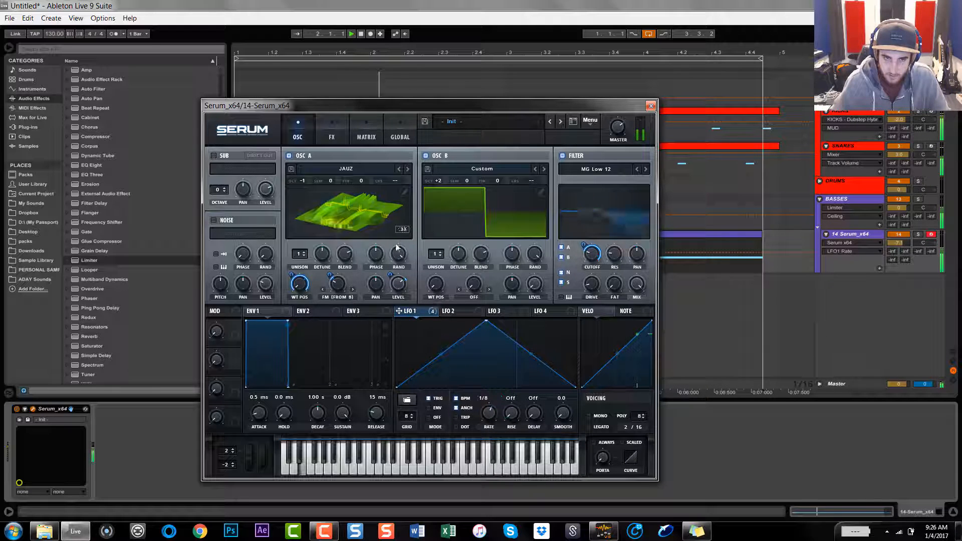
click(327, 131)
click(301, 137)
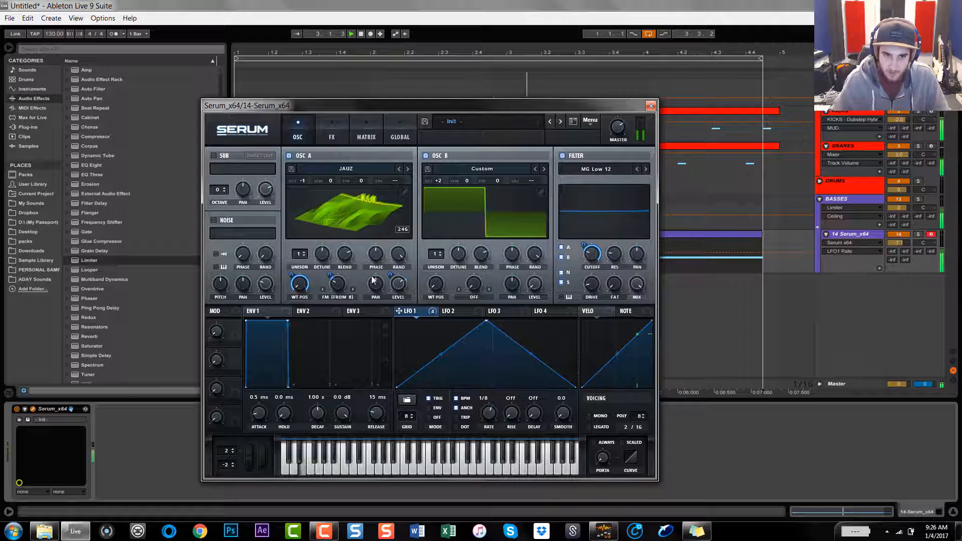
Raise oscillator A's FM warp to 67% and remove the LFO 1 modulation from it.
drag(331, 275, 342, 256)
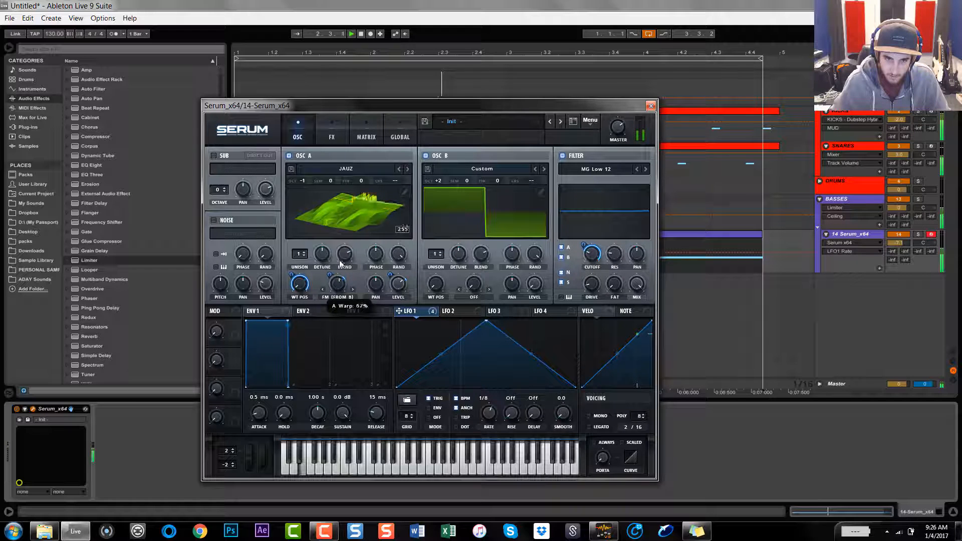
right_click(337, 281)
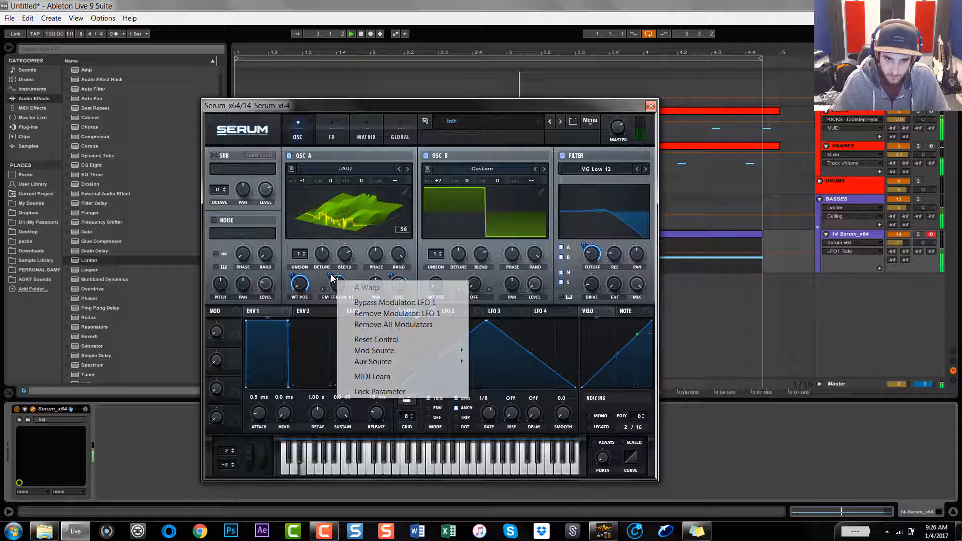
click(385, 321)
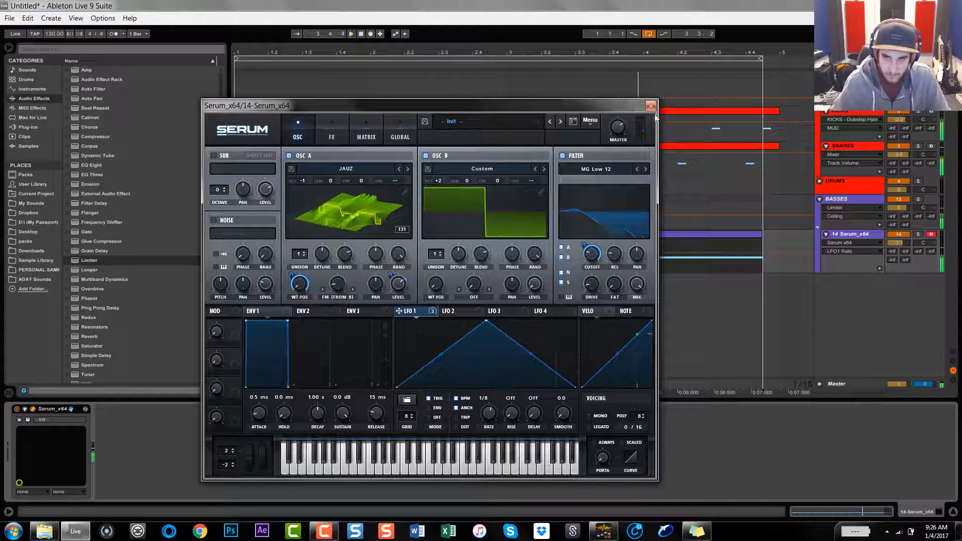
click(618, 129)
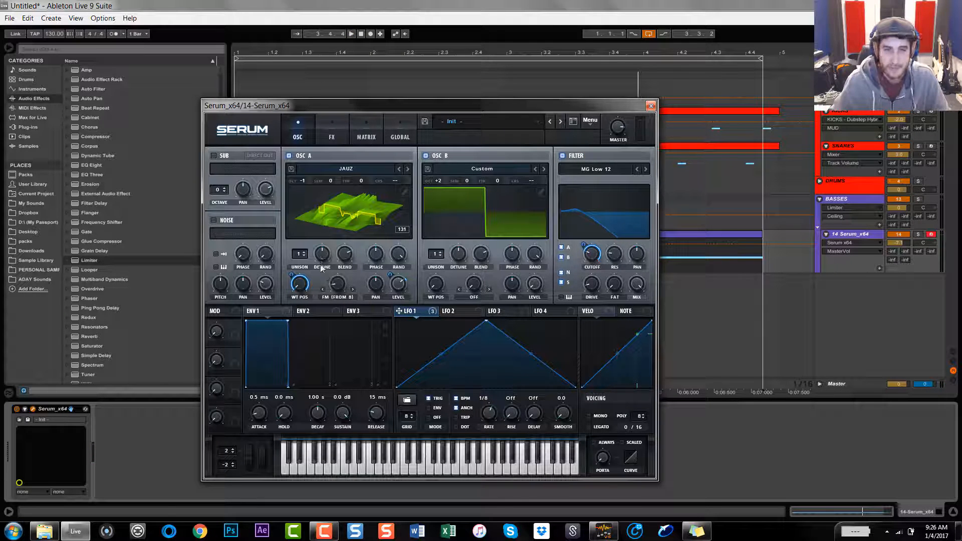
Audition different FM warp amounts and oscillator B octaves during playback, settling on +3 for oscillator B.
key(space)
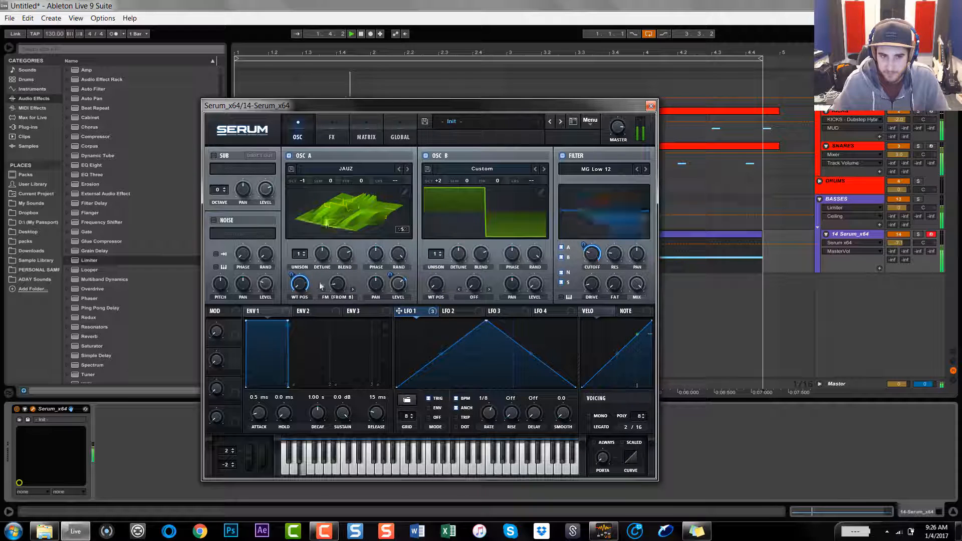
drag(342, 283, 342, 197)
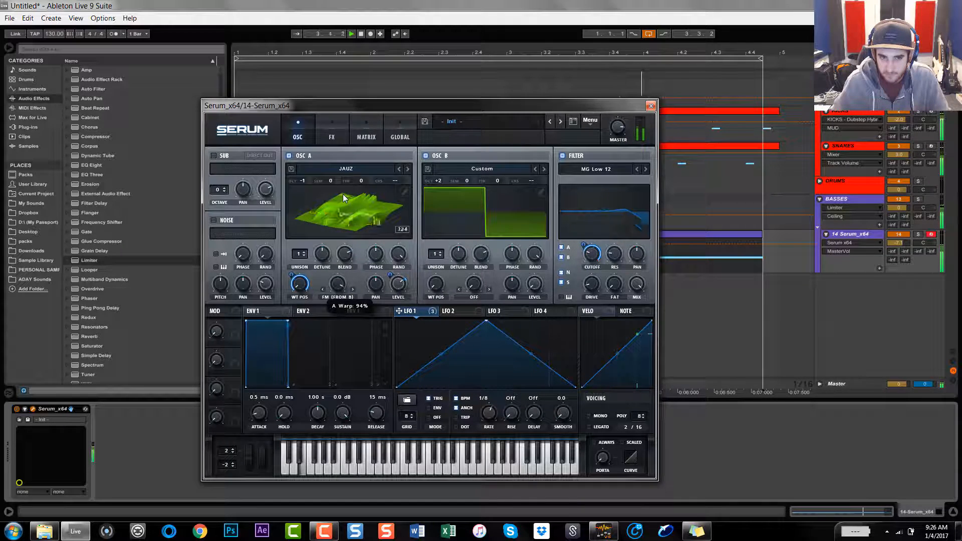
drag(438, 181, 445, 200)
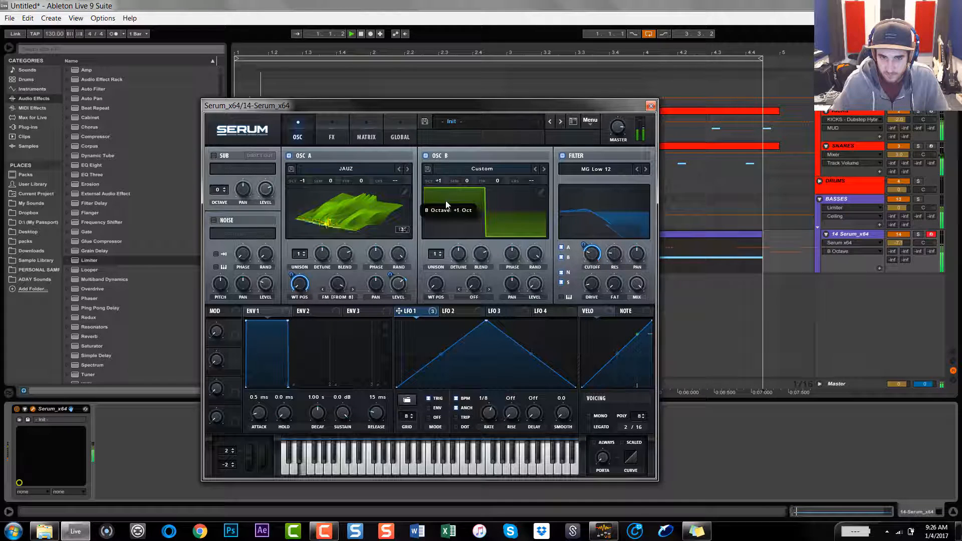
drag(338, 283, 341, 327)
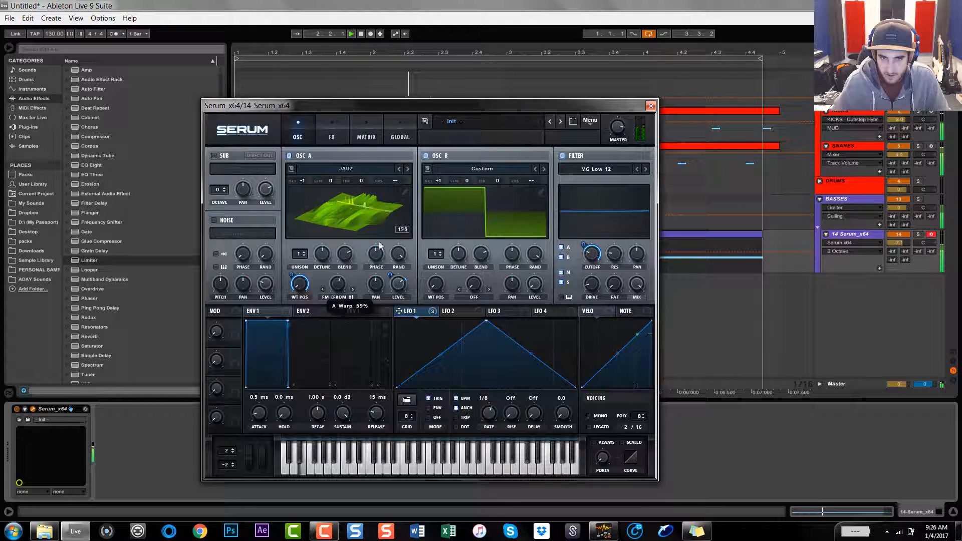
drag(440, 179, 445, 156)
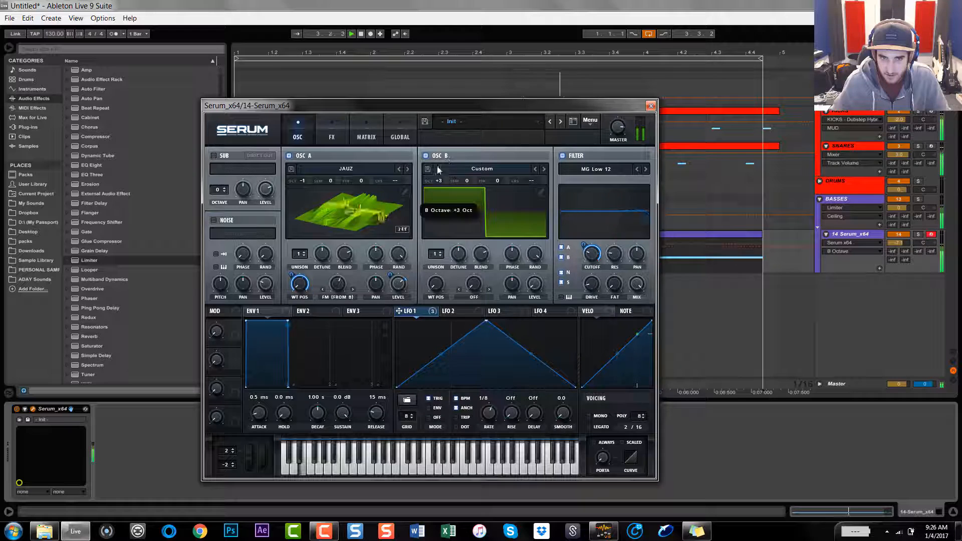
drag(337, 284, 346, 318)
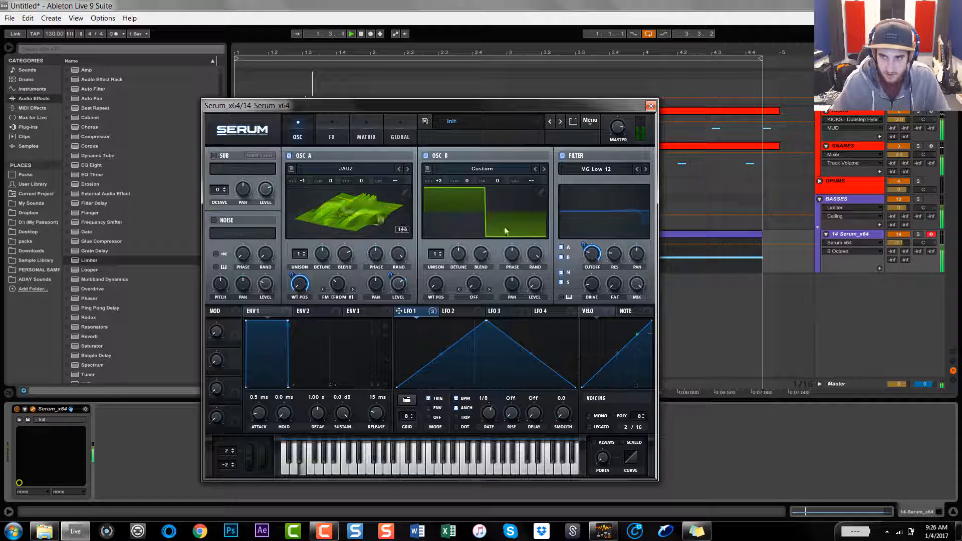
Close Serum and extend both the arrangement loop and the recorded bass clip to four full bars.
click(650, 105)
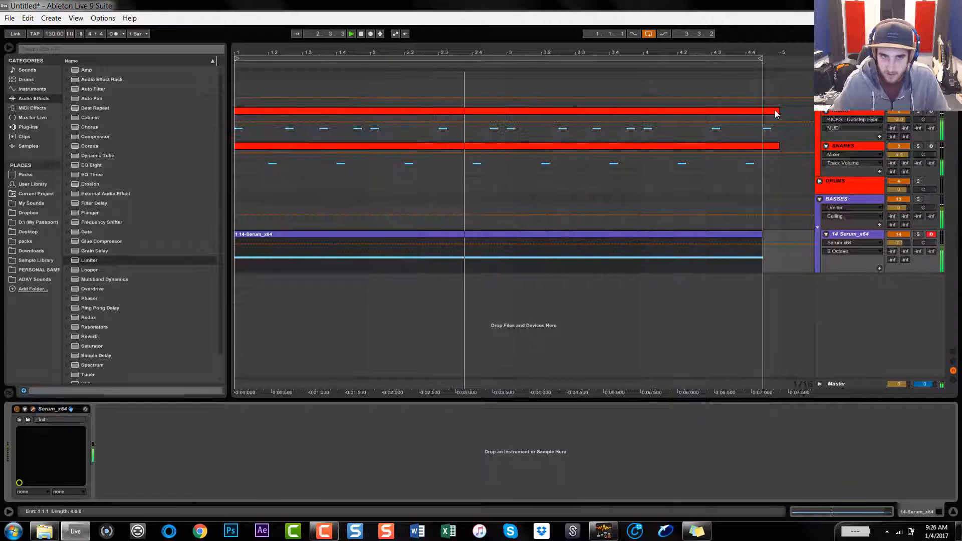
click(774, 151)
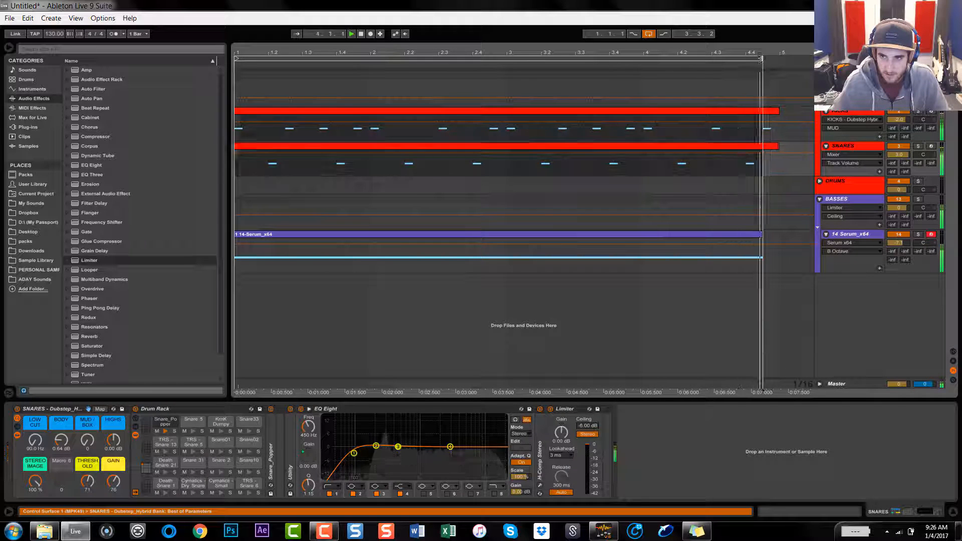
drag(759, 58, 777, 59)
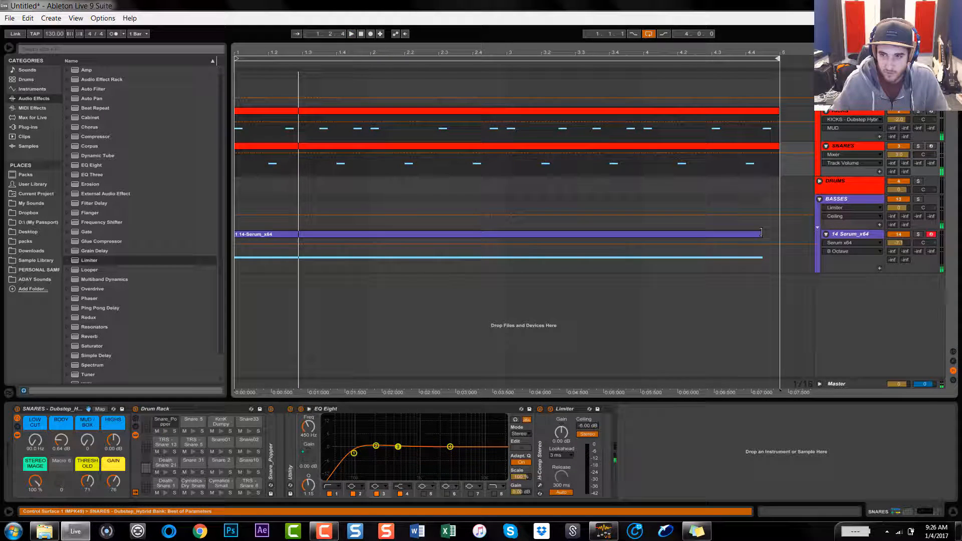
drag(760, 232, 778, 233)
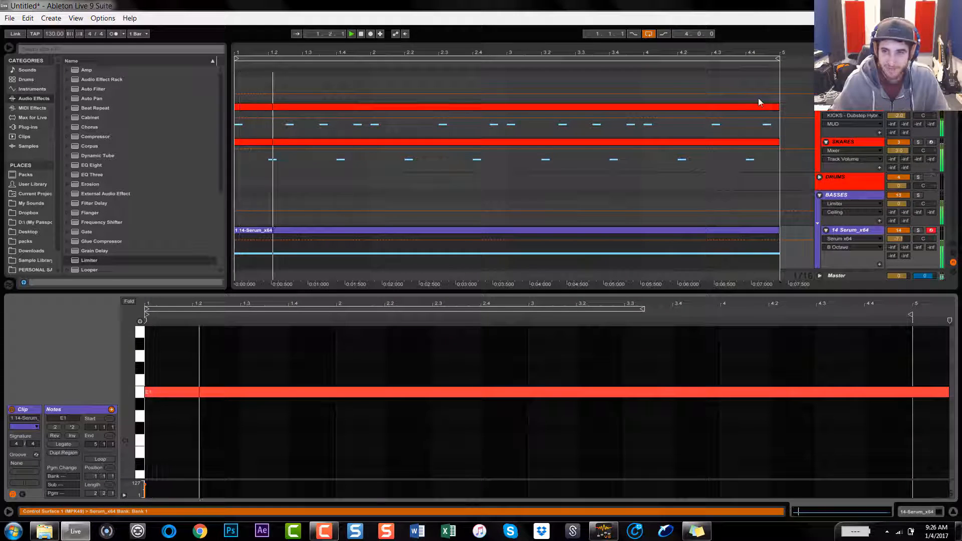
key(ctrl+alt+l)
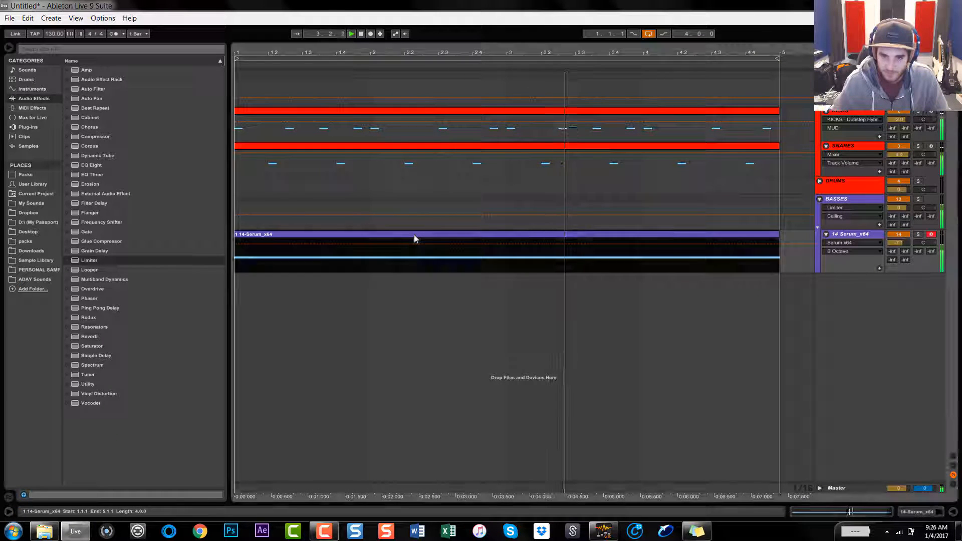
Reopen Serum and set oscillator A's octave to 0 and oscillator B's octave to +1.
key(space)
double_click(866, 234)
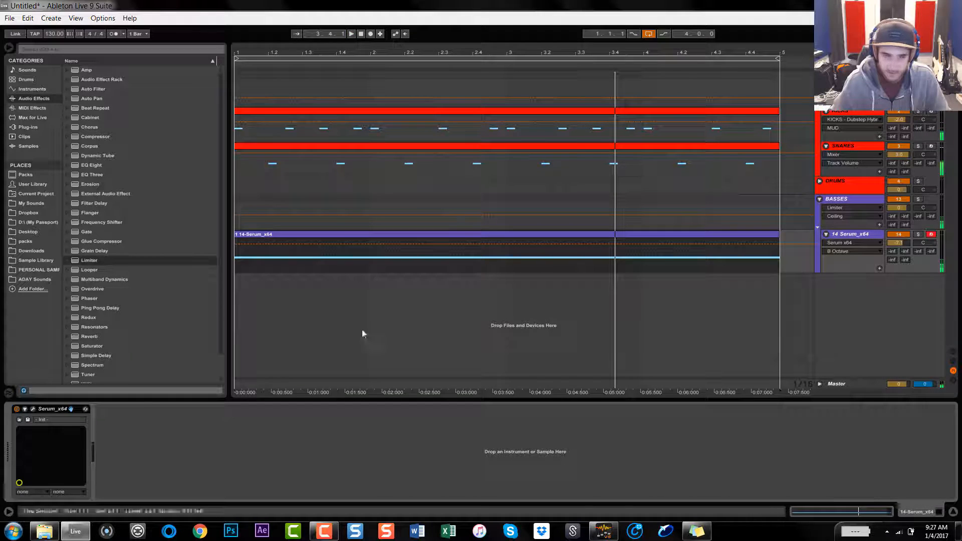
click(33, 408)
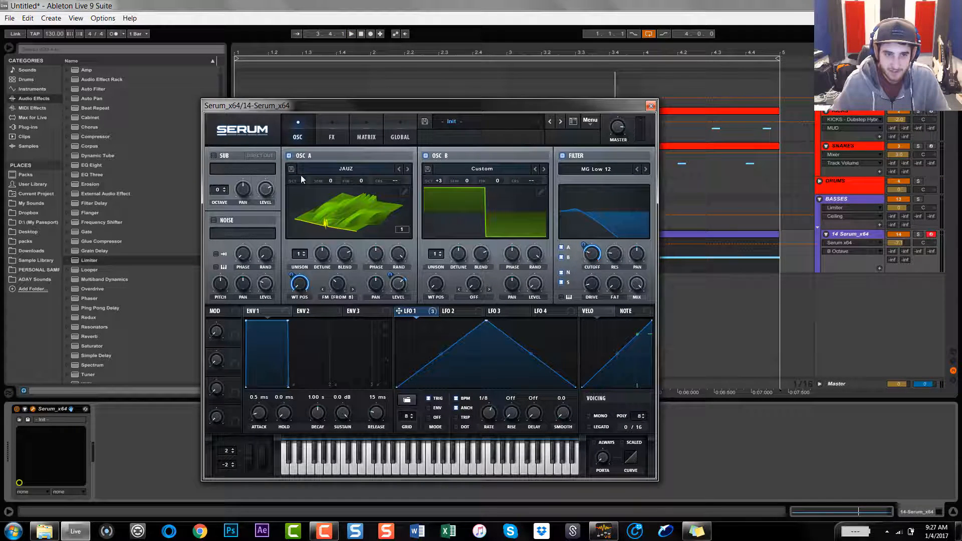
drag(300, 178, 309, 157)
key(space)
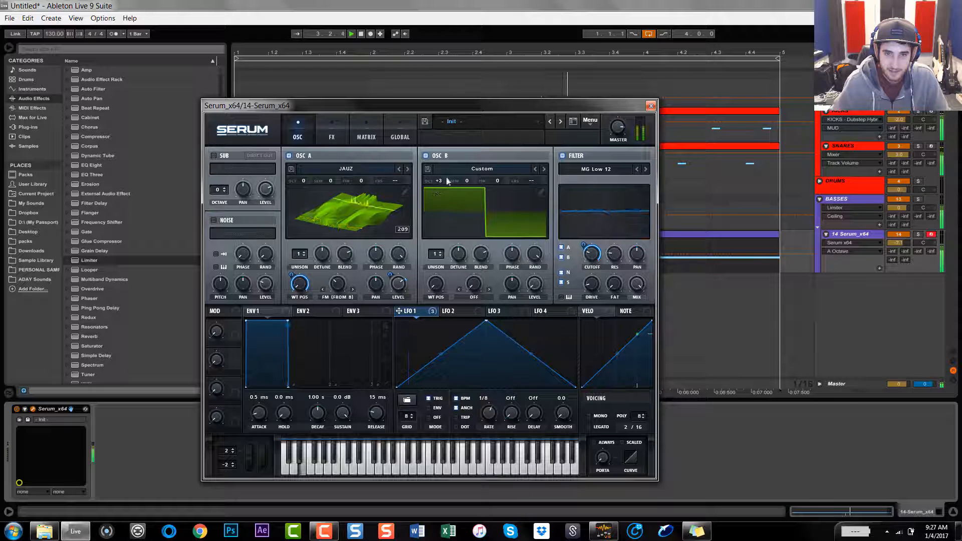
drag(437, 182, 451, 211)
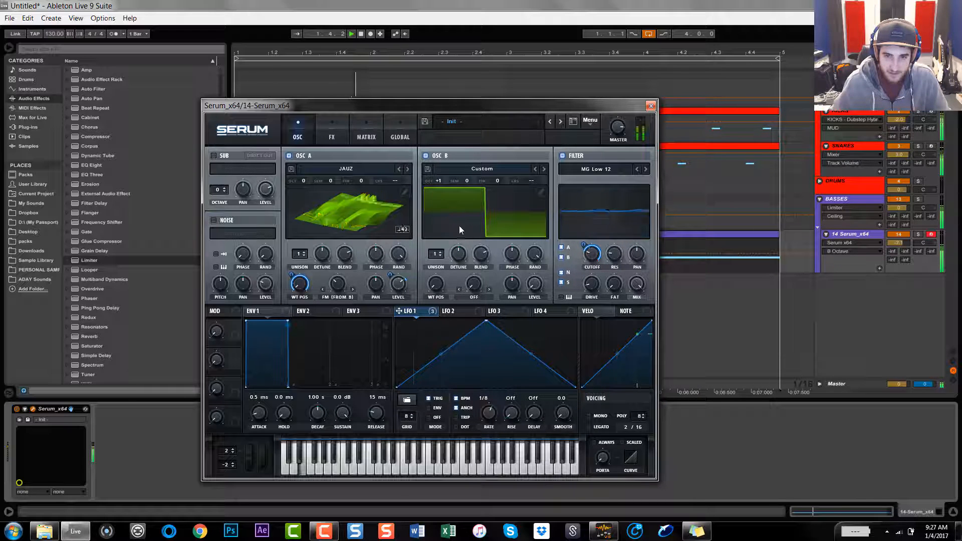
Enable the sub oscillator at octave -1, lower its level, and set LFO 1's rate to 1/4.
click(221, 155)
key(space)
drag(491, 415, 496, 438)
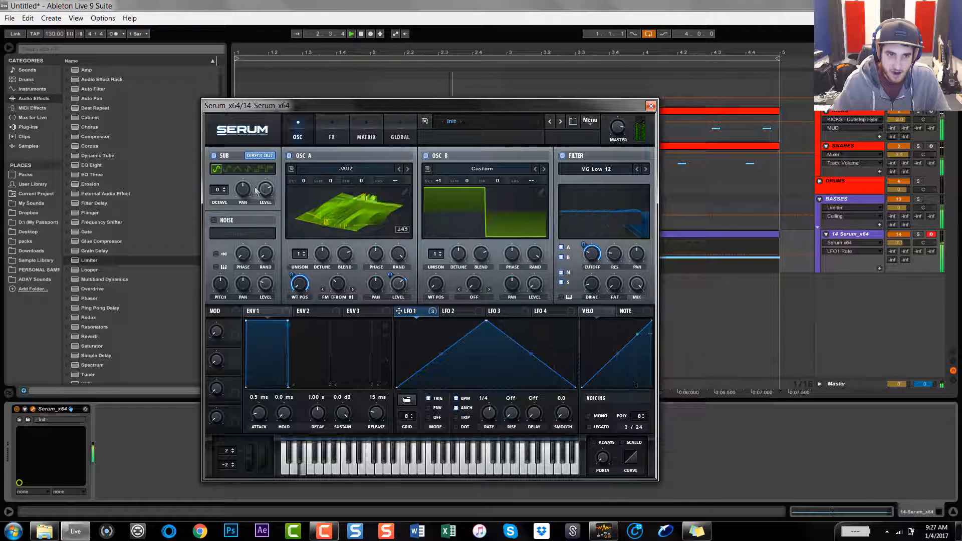
click(225, 193)
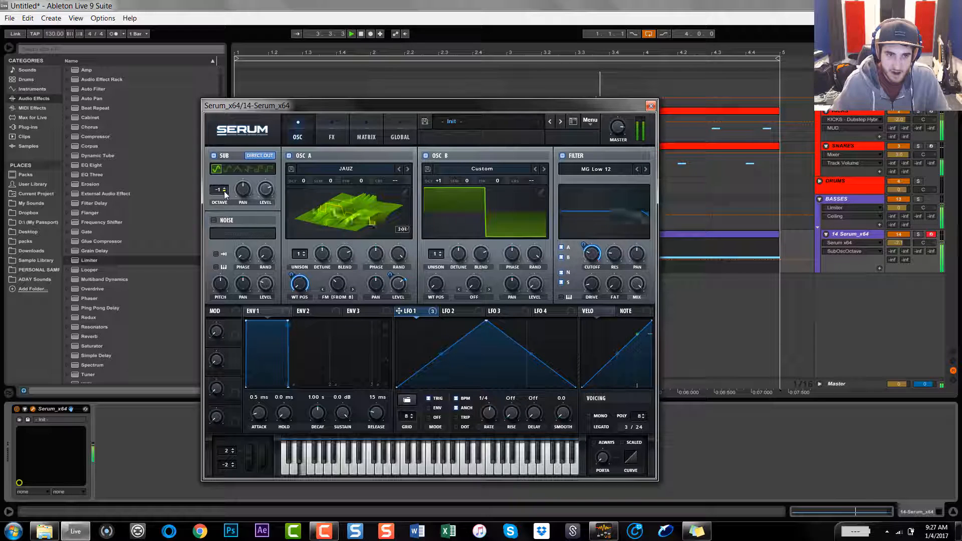
drag(267, 191, 271, 263)
key(space)
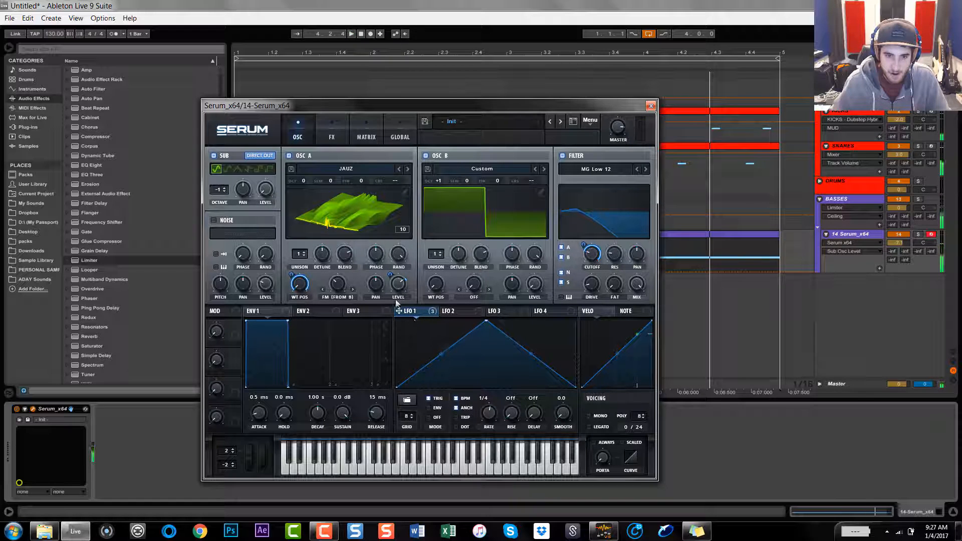
Assign LFO 1 to the sub oscillator's level with an amount of 100 and set the LFO rate to 1/8.
key(space)
drag(269, 195, 266, 174)
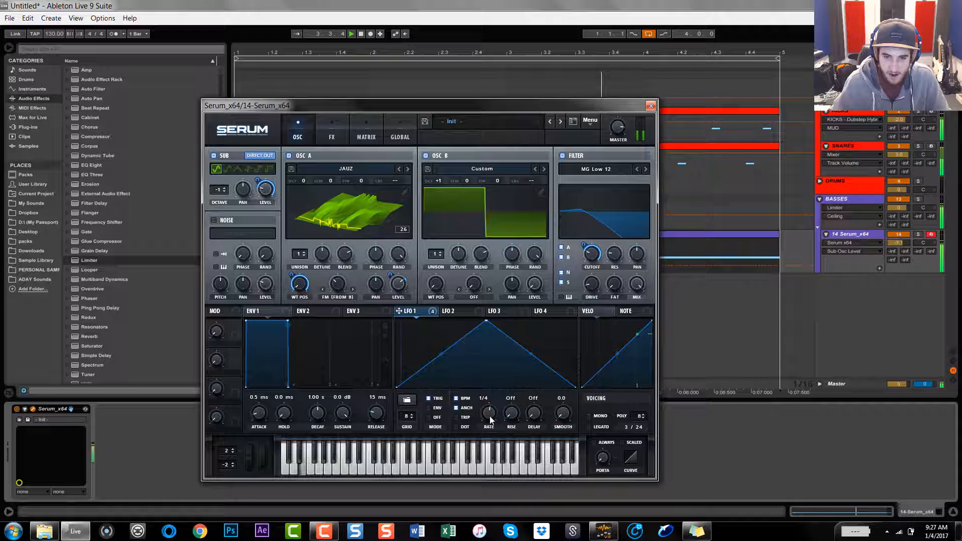
drag(489, 411, 491, 414)
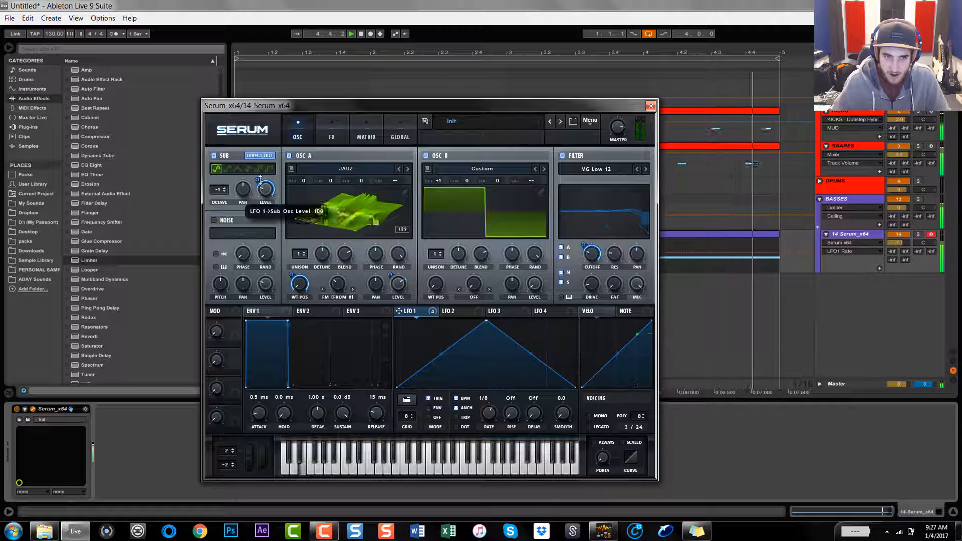
click(263, 194)
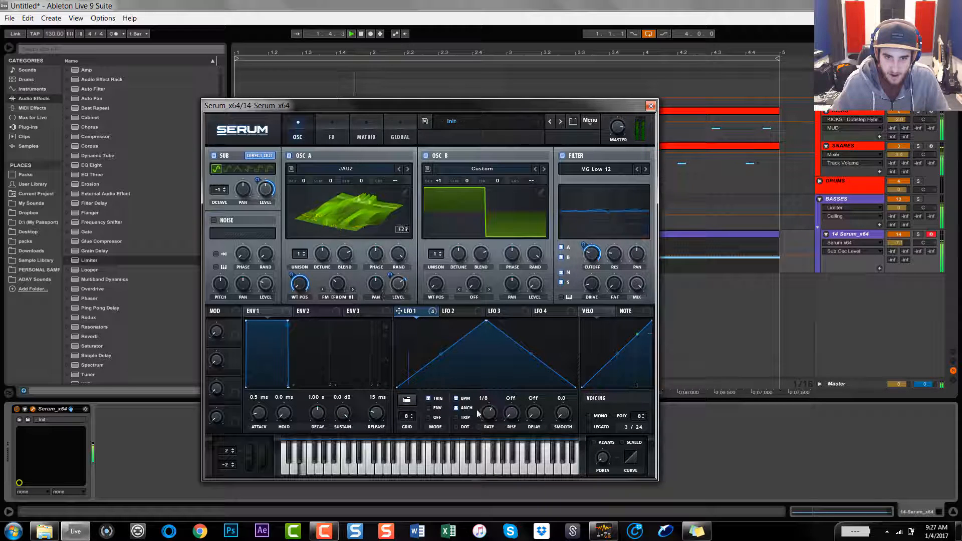
Slow LFO 1's rate to 1/2 and give oscillator A 4 unison voices with lower detune and random phase.
drag(493, 419, 492, 440)
drag(399, 254, 410, 451)
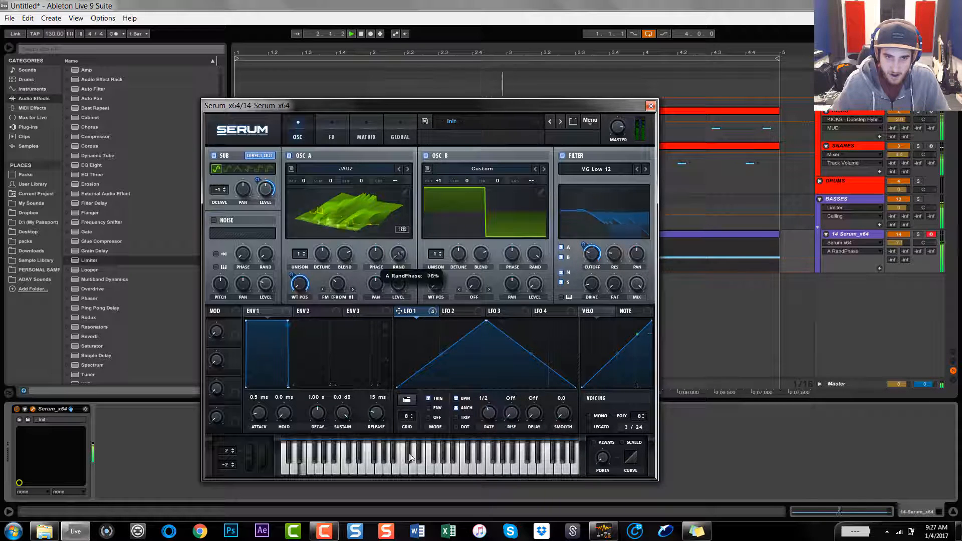
drag(300, 255, 324, 268)
click(341, 267)
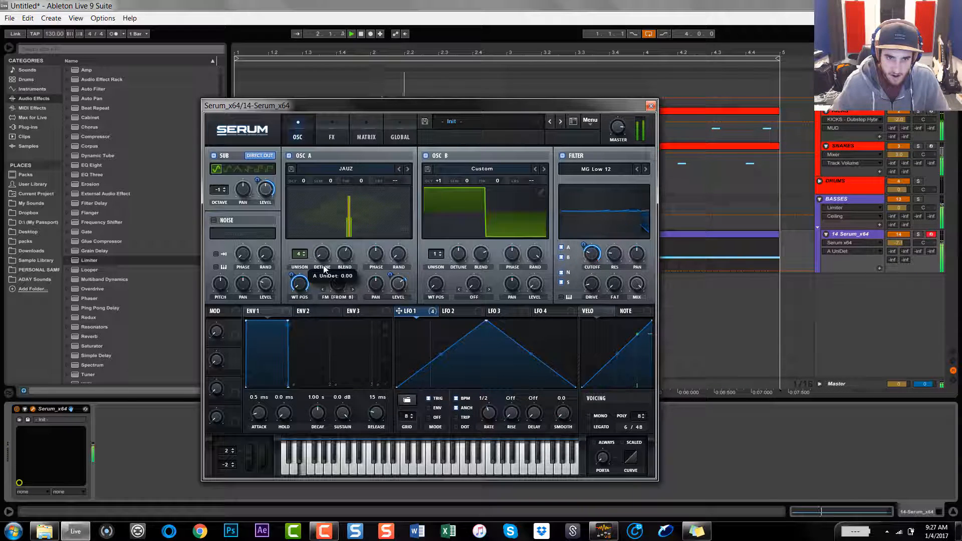
Enable the Hyper/Dimension effect, lower its Hyper mix and assign LFO 1 to the Dimension mix, closing Serum when done.
click(331, 136)
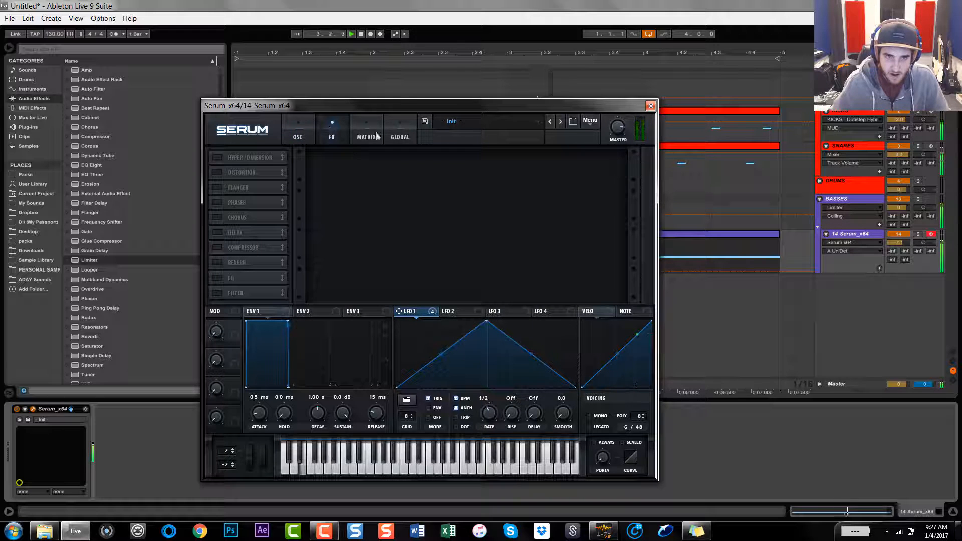
click(245, 158)
key(space)
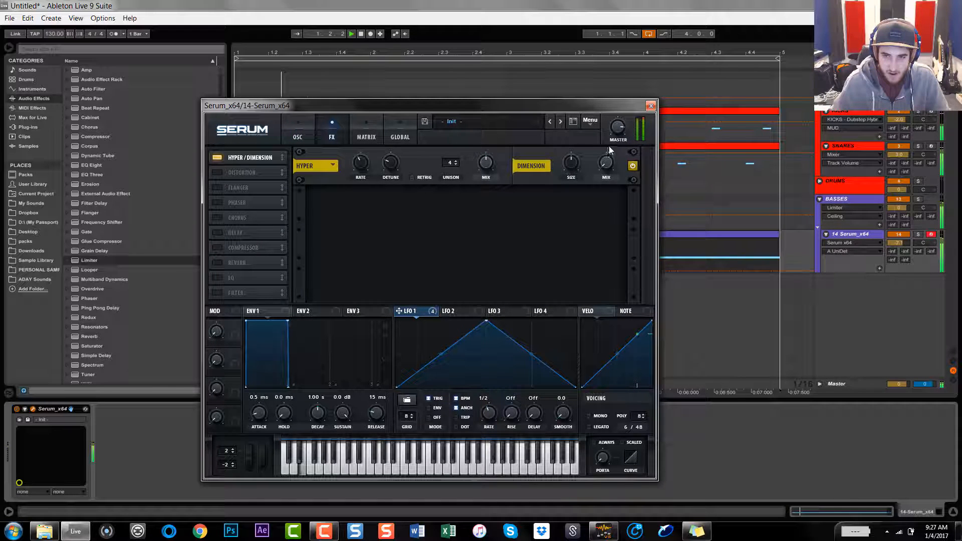
drag(575, 161, 569, 208)
drag(485, 165, 620, 213)
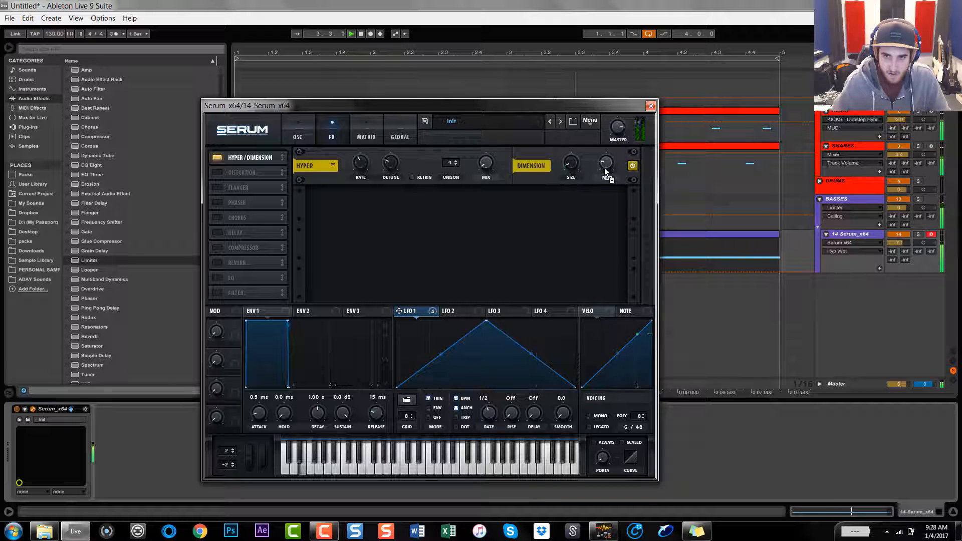
click(650, 106)
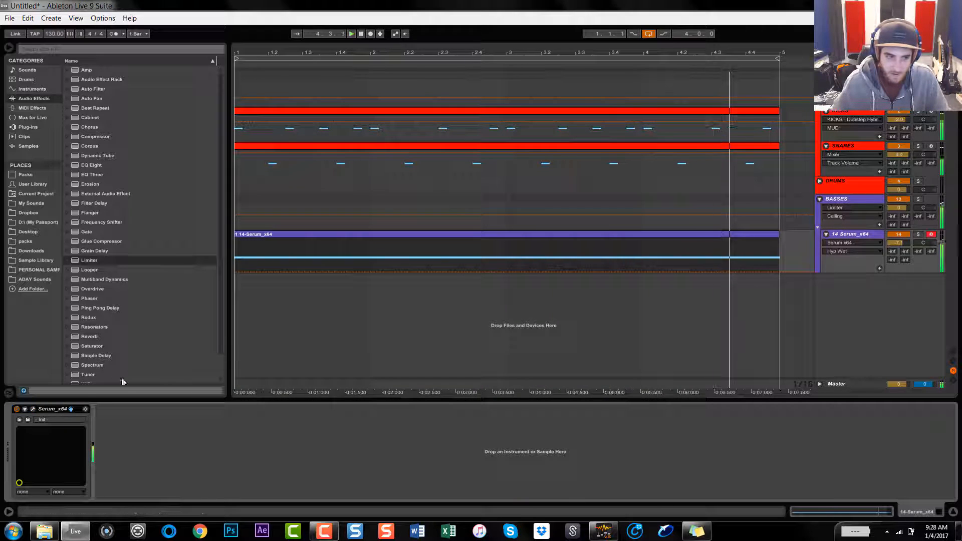
Reopen Serum, set LFO 1's rate to 1/4, and close the plugin window again.
click(35, 409)
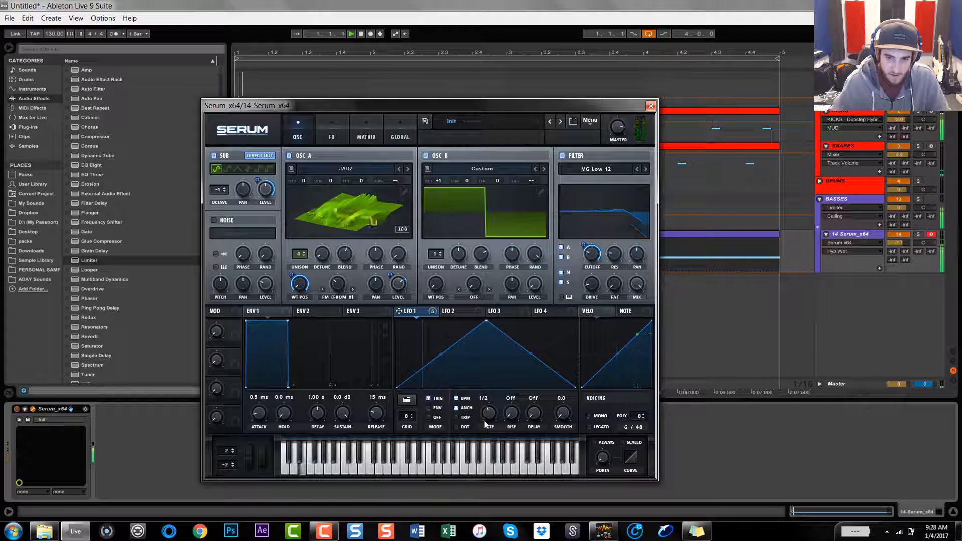
click(489, 415)
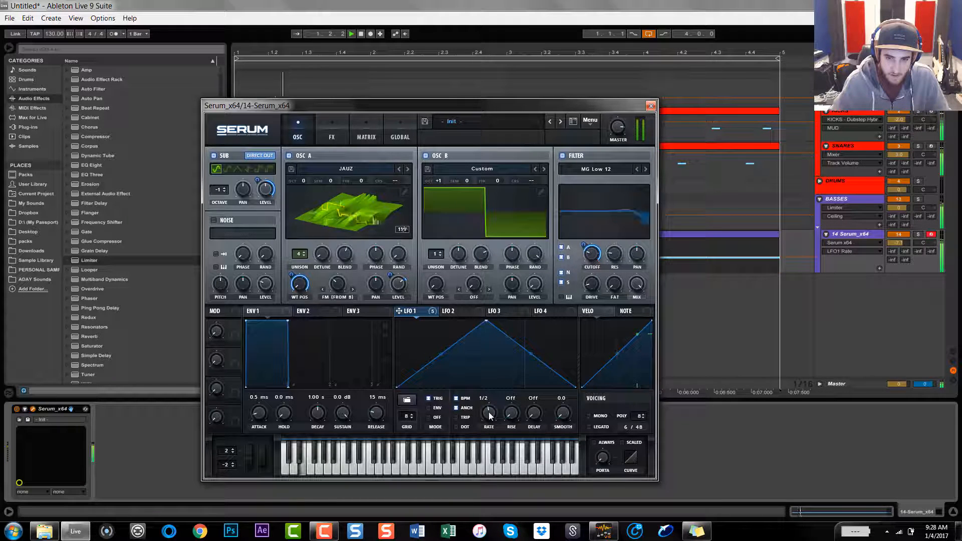
click(650, 105)
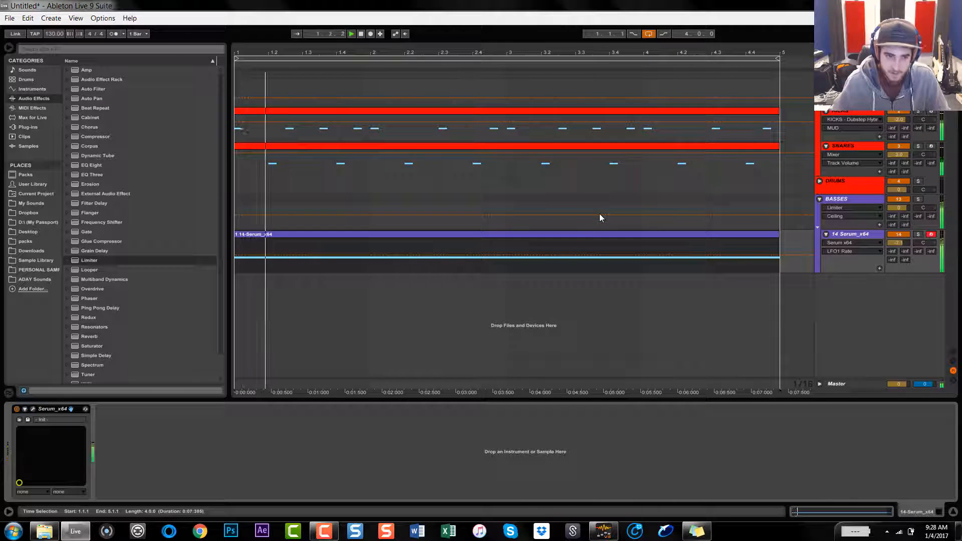
Reopen Serum, set oscillator A's octave to -1, and try slower LFO 1 rates such as bar and 1/2.
click(33, 409)
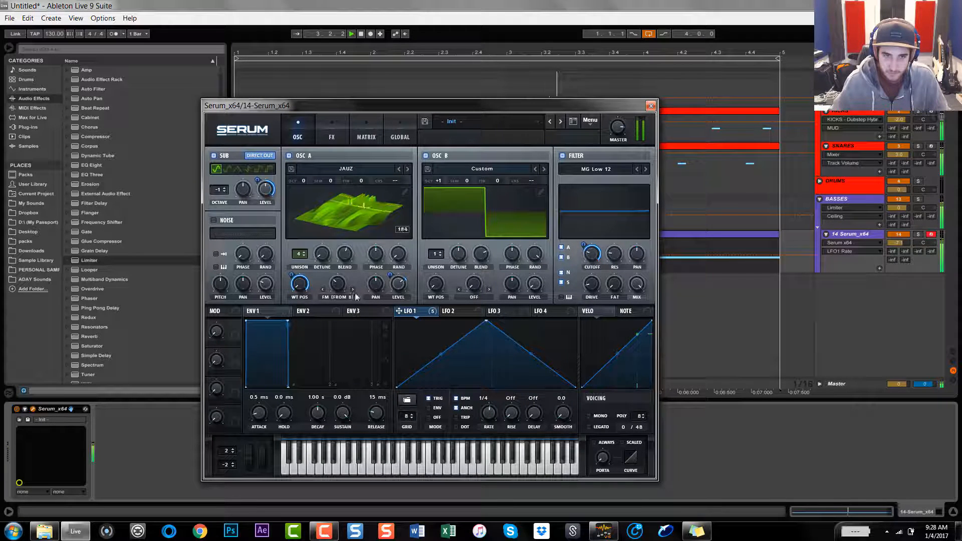
drag(302, 179, 308, 208)
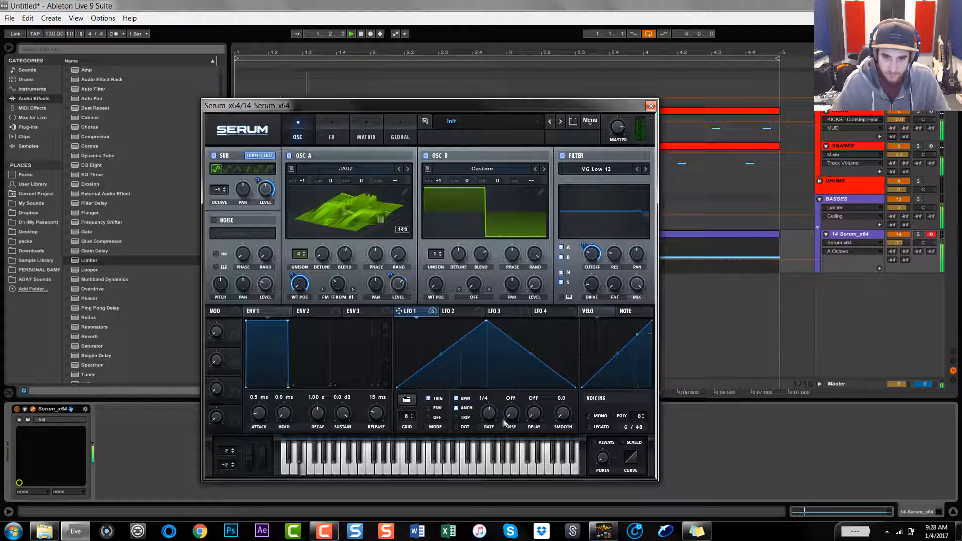
mouse_move(506, 421)
mouse_down()
mouse_move(496, 404)
mouse_move(495, 427)
mouse_up()
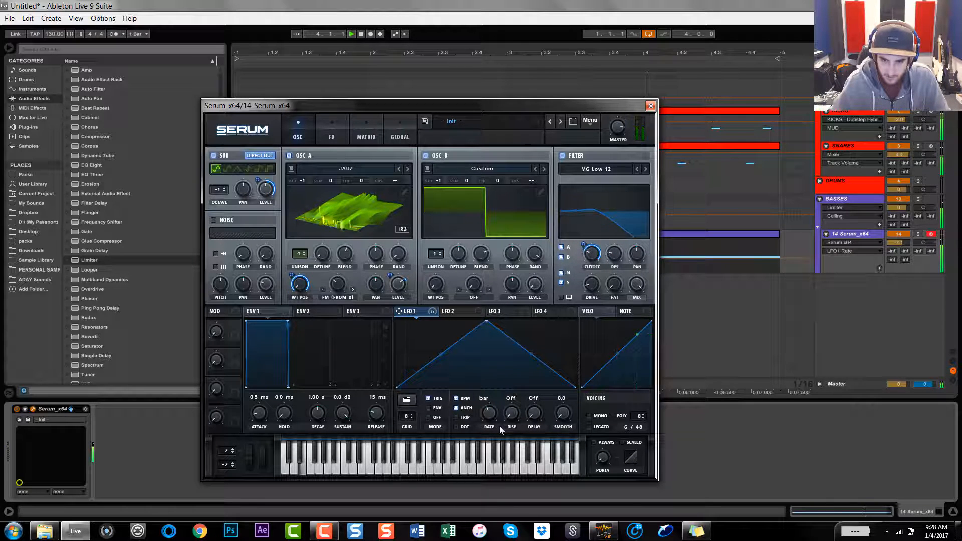
Bow LFO 1's rising and falling segments outward and shift its peak closer to the end of the cycle.
drag(530, 354, 541, 338)
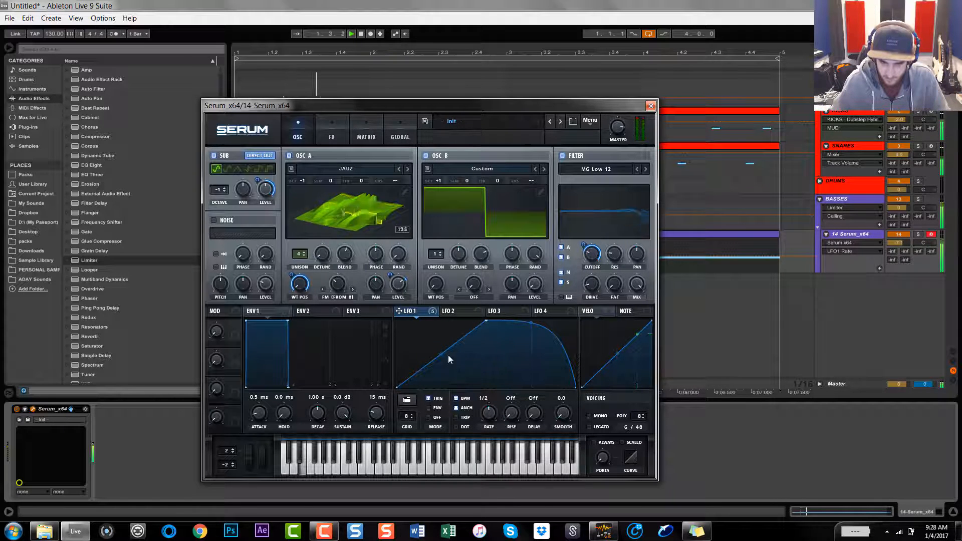
mouse_move(443, 354)
mouse_down()
mouse_move(452, 368)
mouse_move(451, 349)
mouse_up()
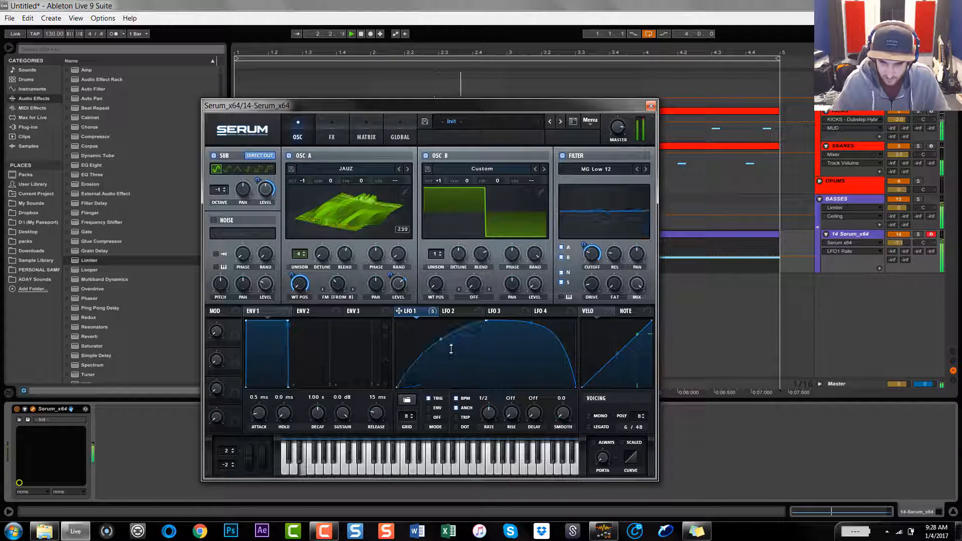
drag(487, 320, 534, 307)
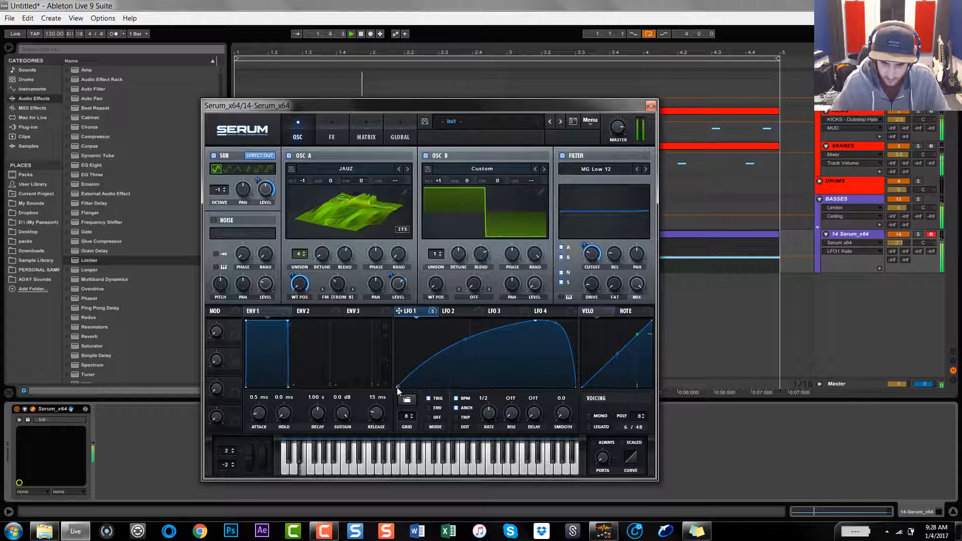
drag(396, 386, 396, 435)
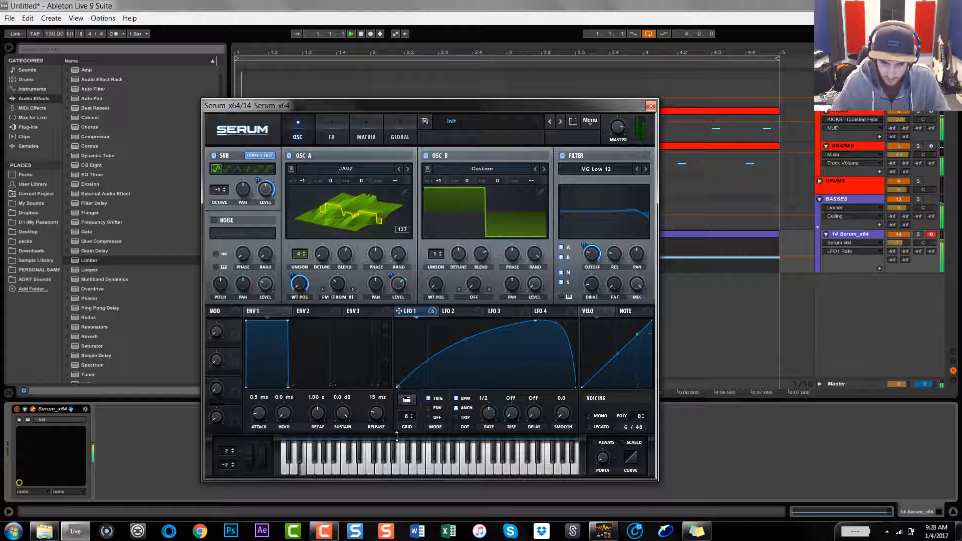
Set LFO 1's rate to 1/8 and rework the rising segment into a stronger outward curve.
mouse_move(464, 354)
mouse_down()
mouse_move(476, 358)
mouse_move(479, 344)
mouse_up()
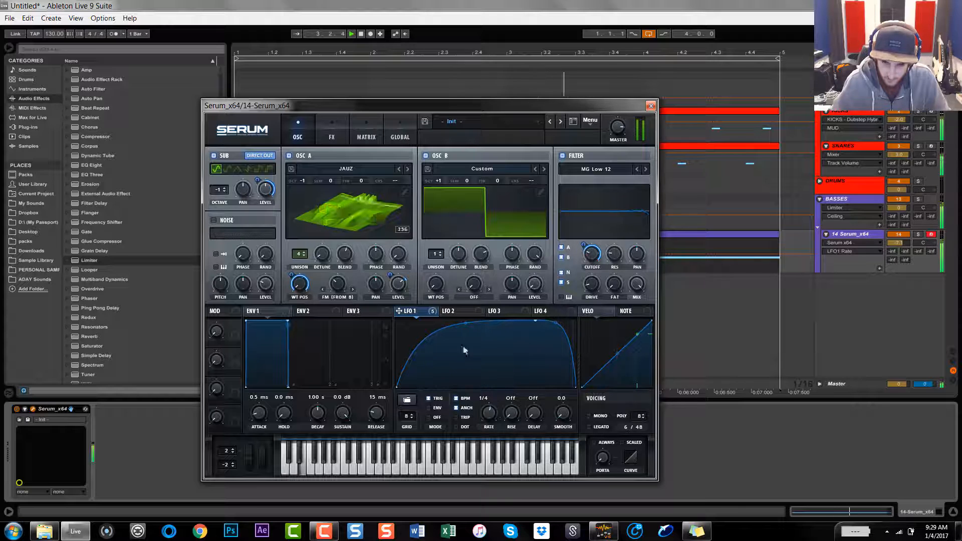
drag(466, 328, 471, 346)
drag(487, 410, 488, 401)
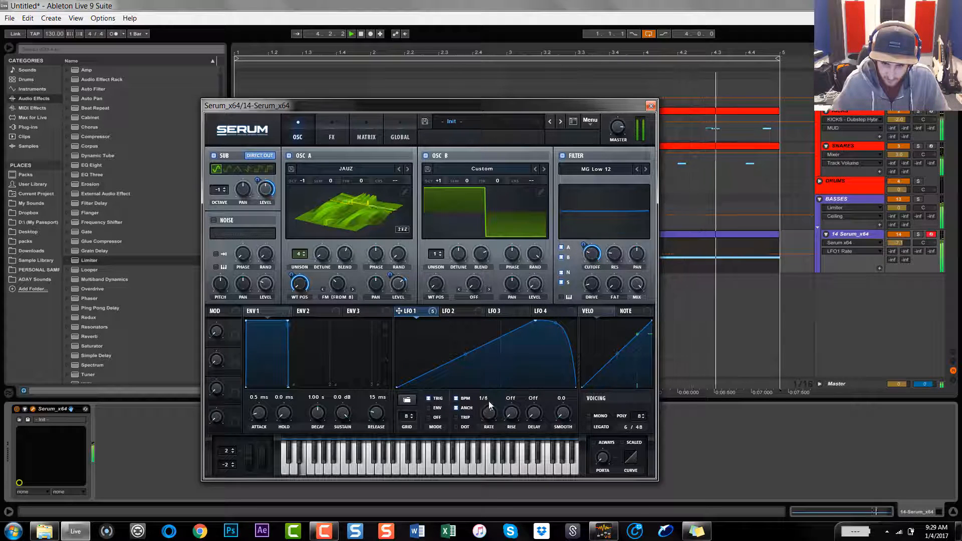
drag(469, 355, 471, 333)
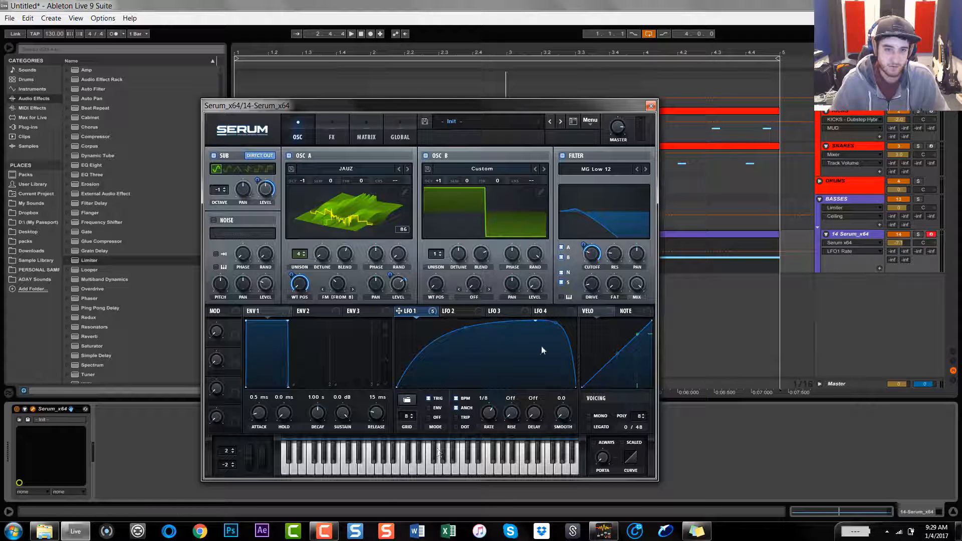
Assign the first macro to oscillator A's FM (From B) amount, name the macro FM, and start playback.
key(space)
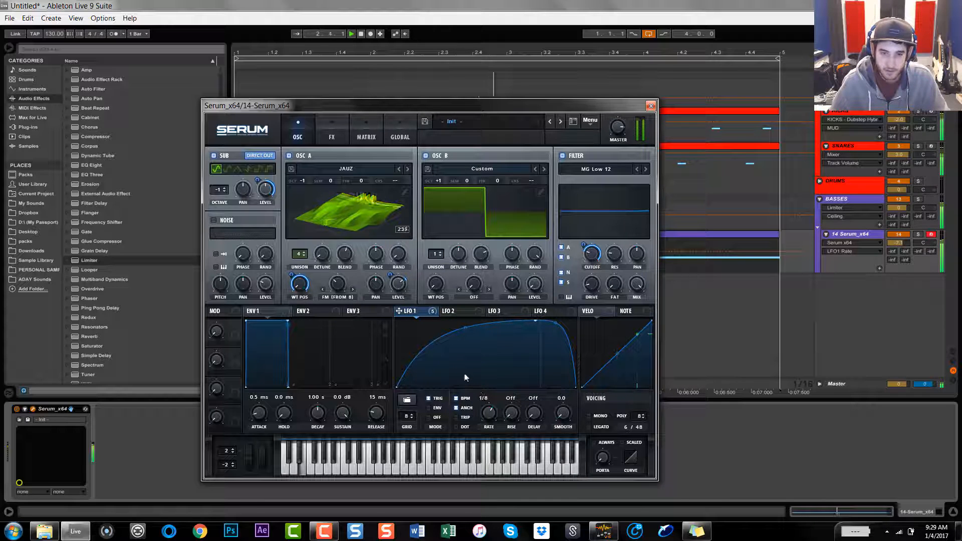
drag(228, 332, 237, 332)
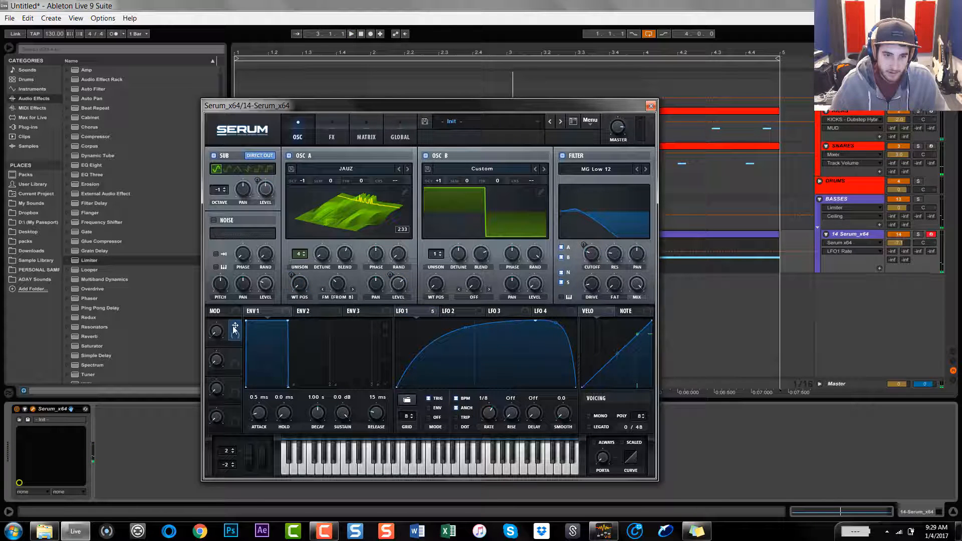
drag(335, 287, 330, 274)
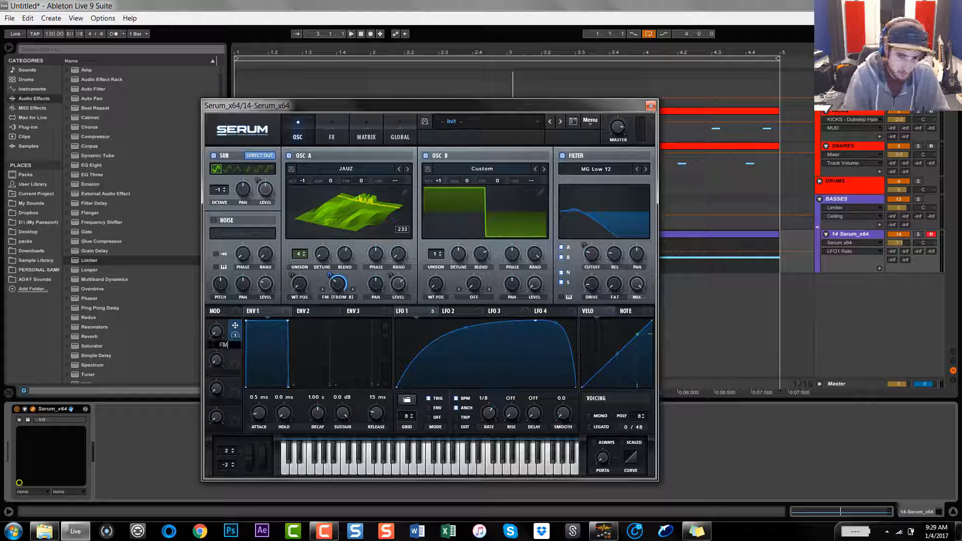
key(Return)
key(space)
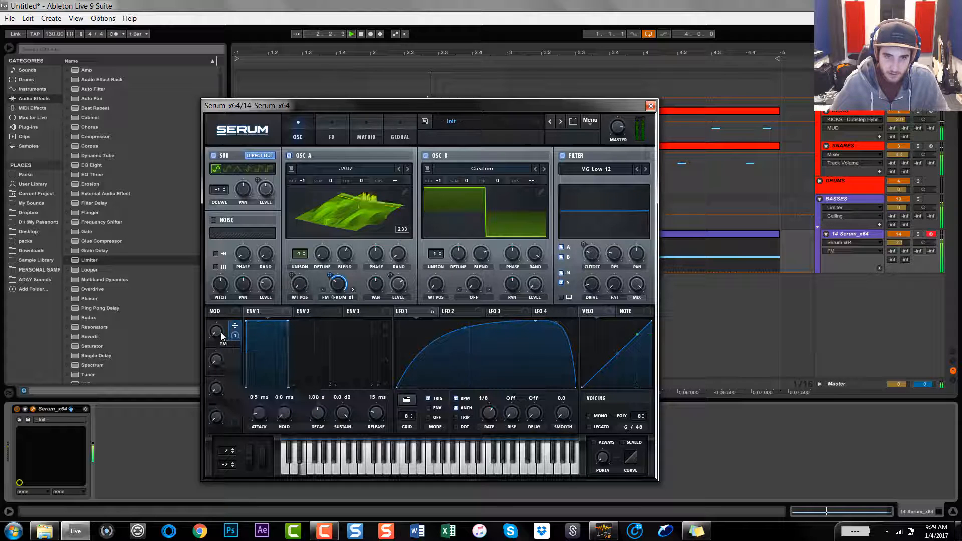
Audition the FM macro by sweeping it between 0% and 100% over the playing loop.
drag(220, 332, 229, 163)
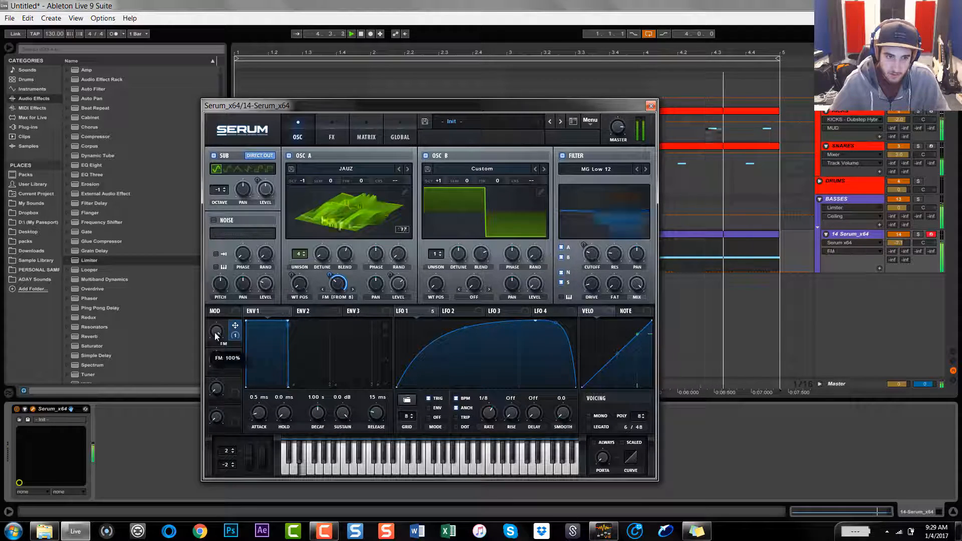
drag(215, 335, 216, 539)
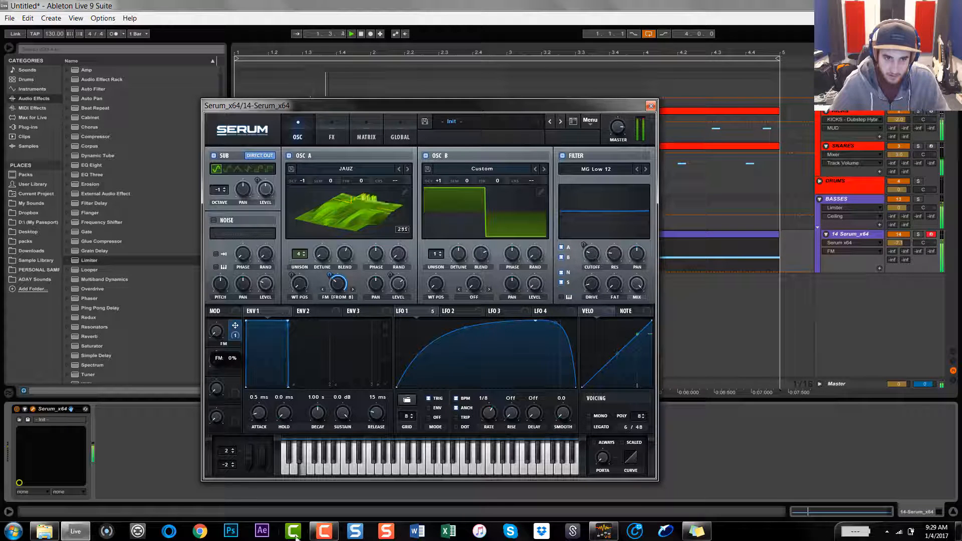
drag(216, 330, 233, 132)
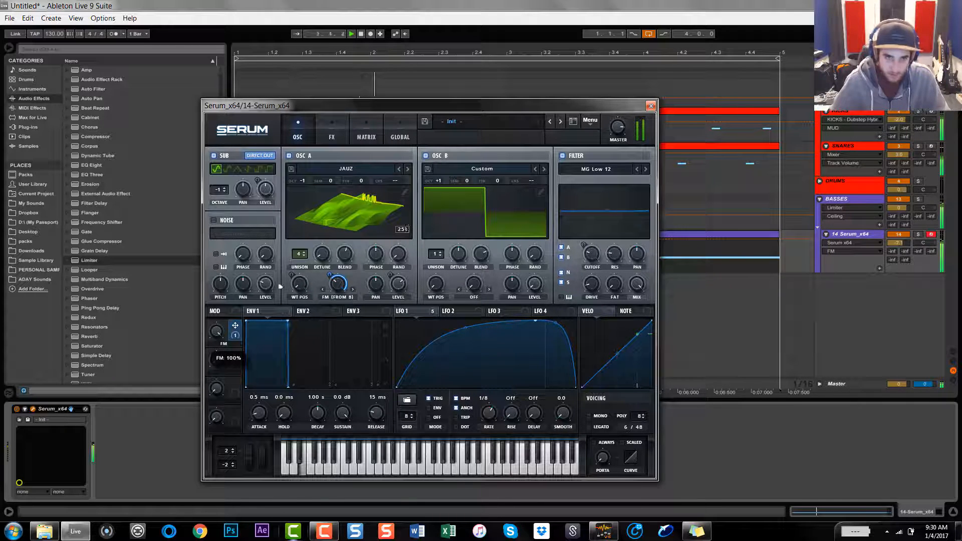
drag(280, 287, 308, 441)
drag(316, 159, 312, 526)
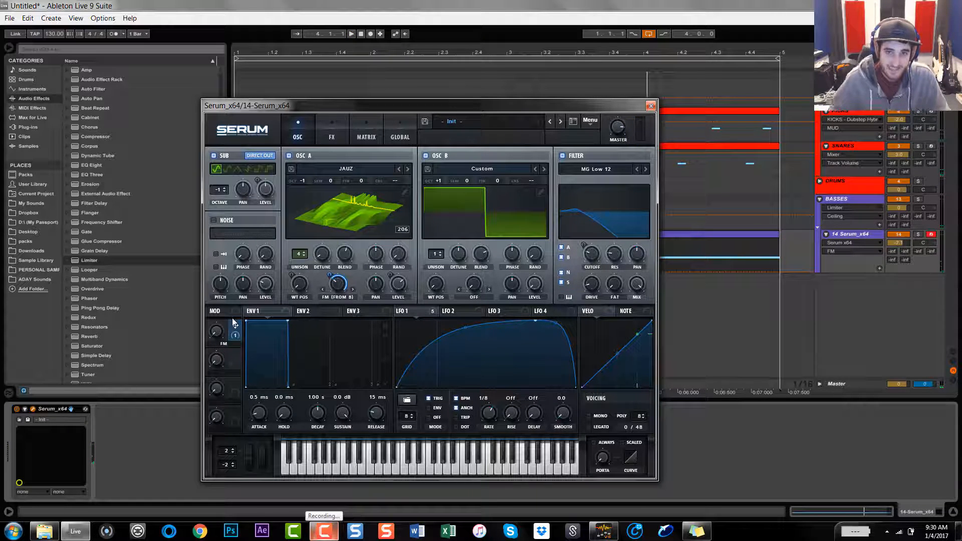
key(space)
drag(216, 331, 279, 490)
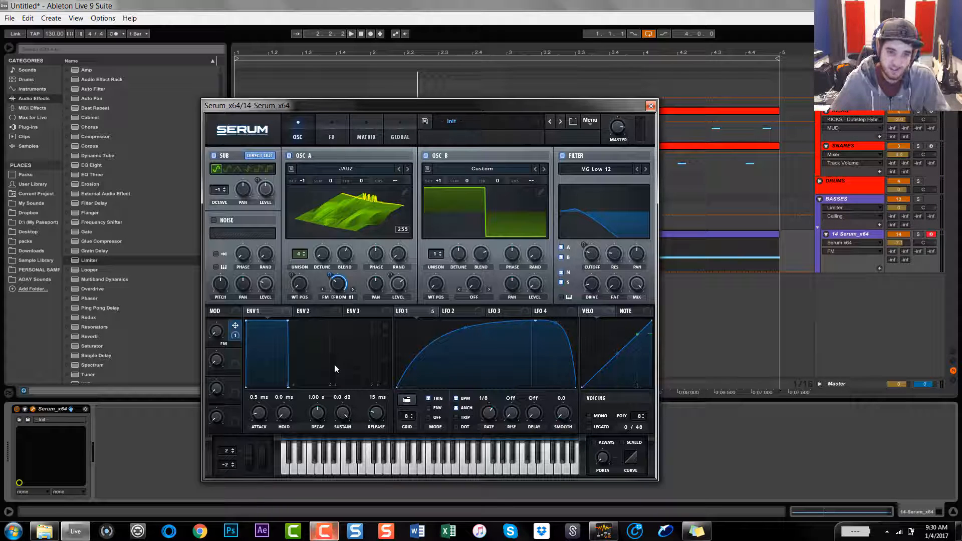
right_click(335, 280)
click(386, 104)
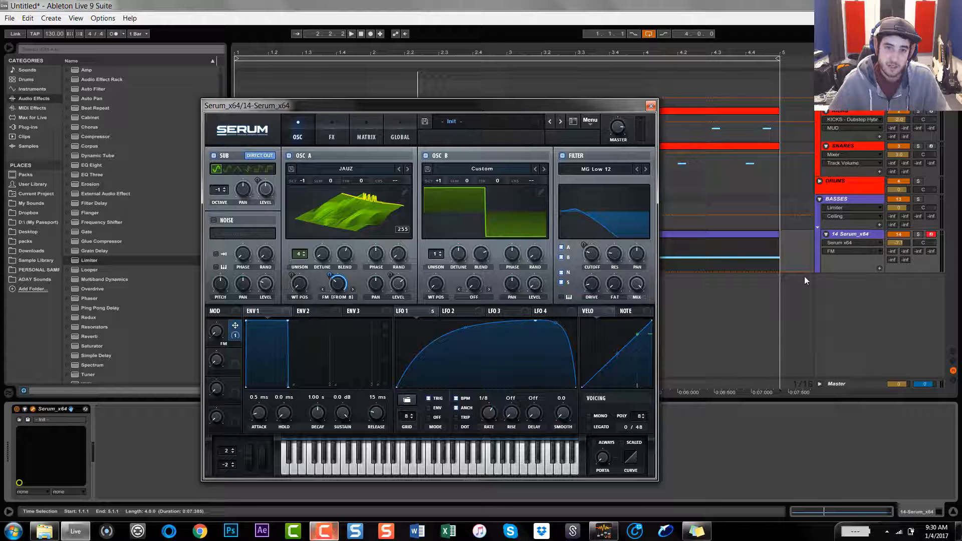
drag(481, 253, 480, 231)
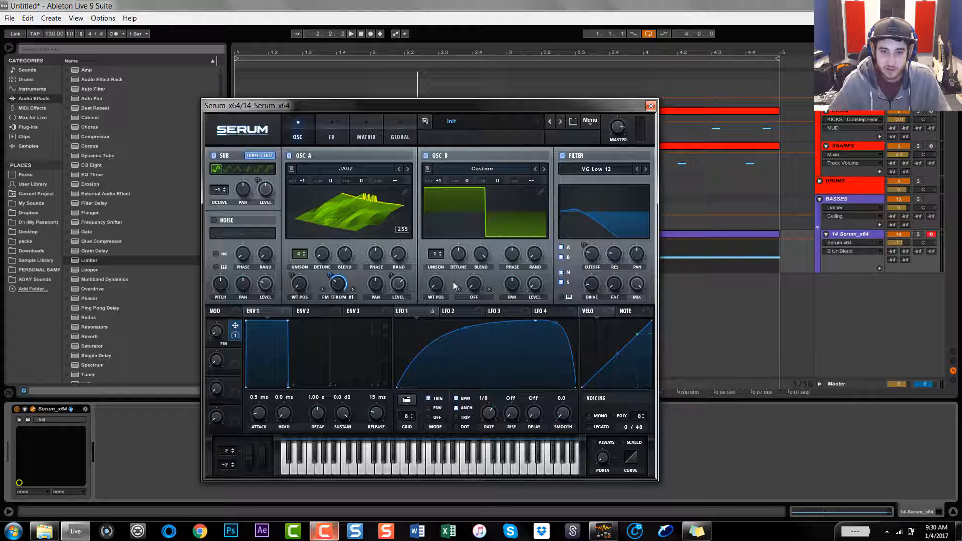
Enable the Tube distortion effect and balance its drive and mix while the loop plays.
key(space)
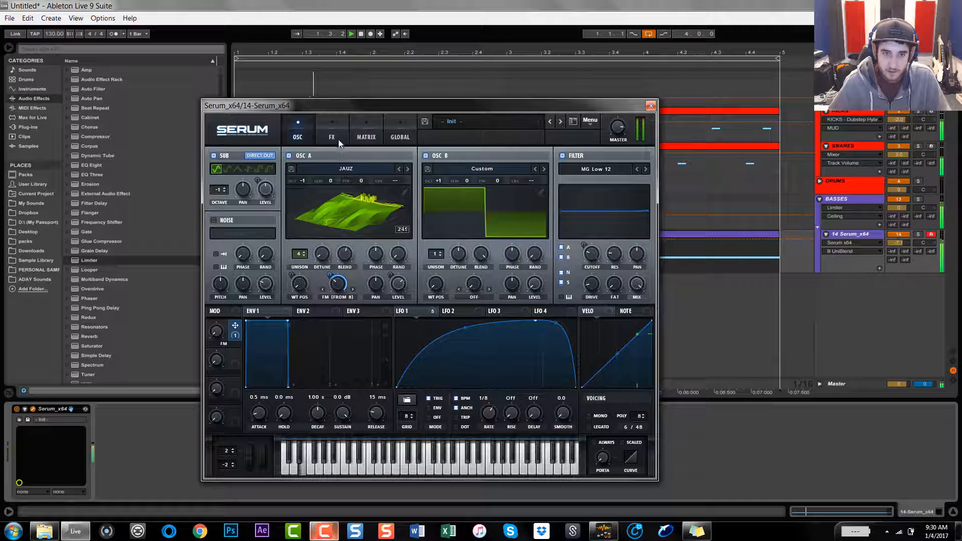
click(338, 137)
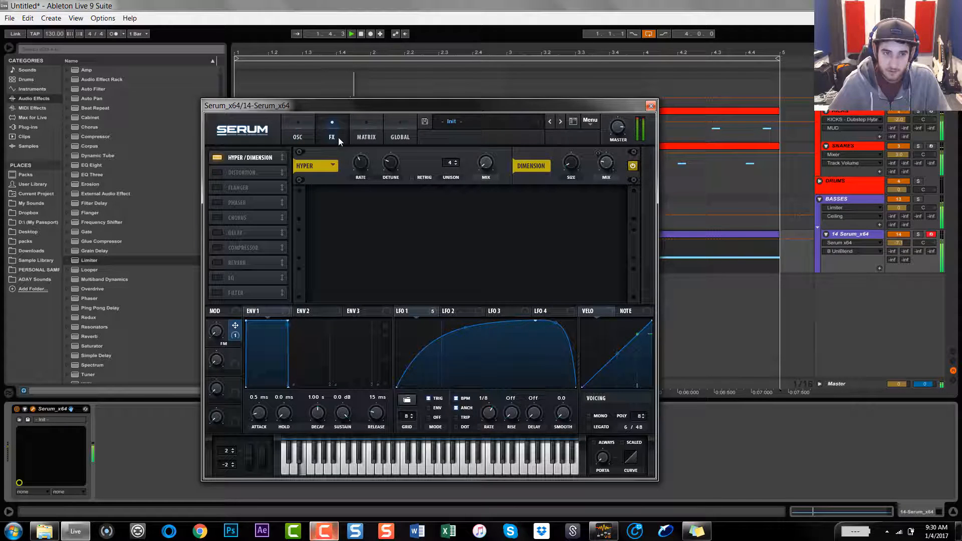
click(218, 173)
key(space)
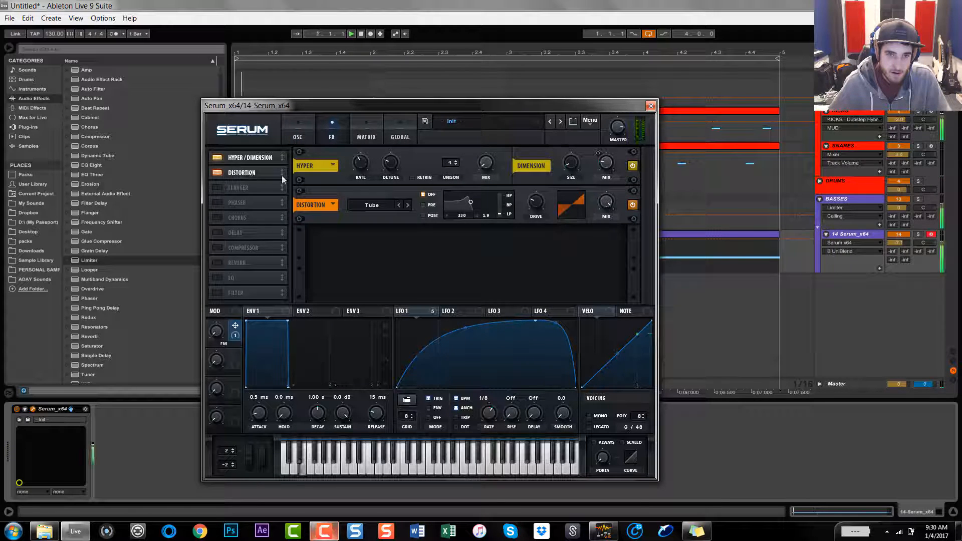
drag(546, 198, 542, 160)
drag(606, 202, 611, 243)
drag(535, 202, 534, 243)
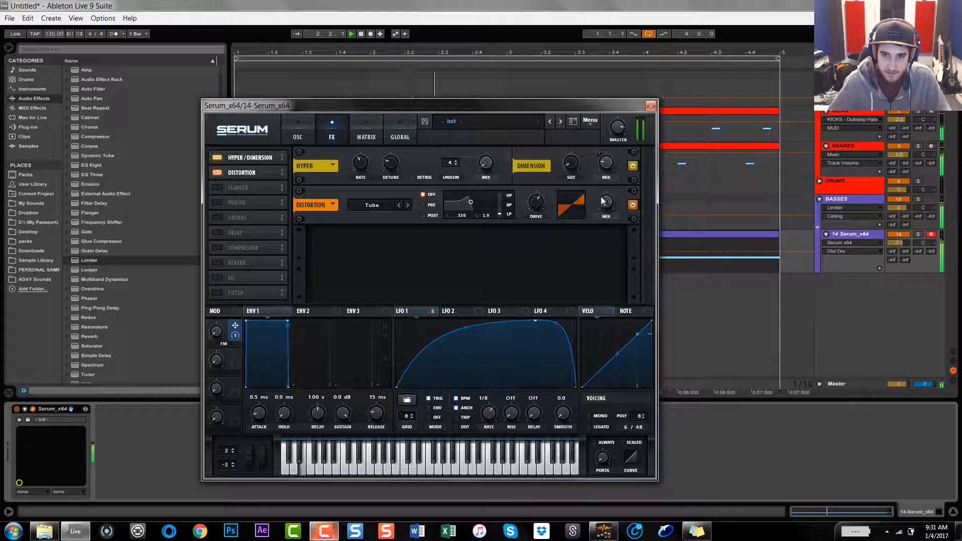
drag(537, 202, 538, 214)
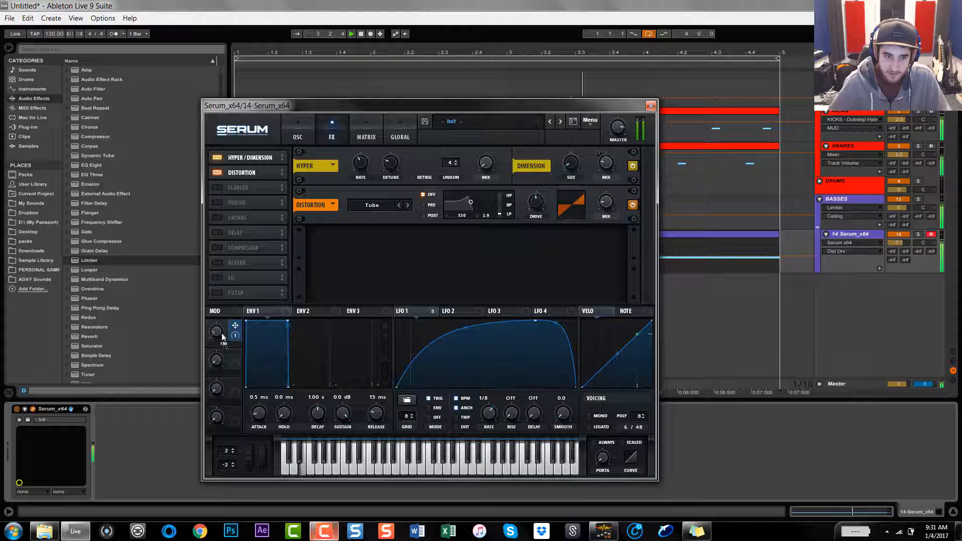
Readjust the Tube distortion's drive and mix after checking the FM macro, and restart the loop.
drag(216, 360, 218, 346)
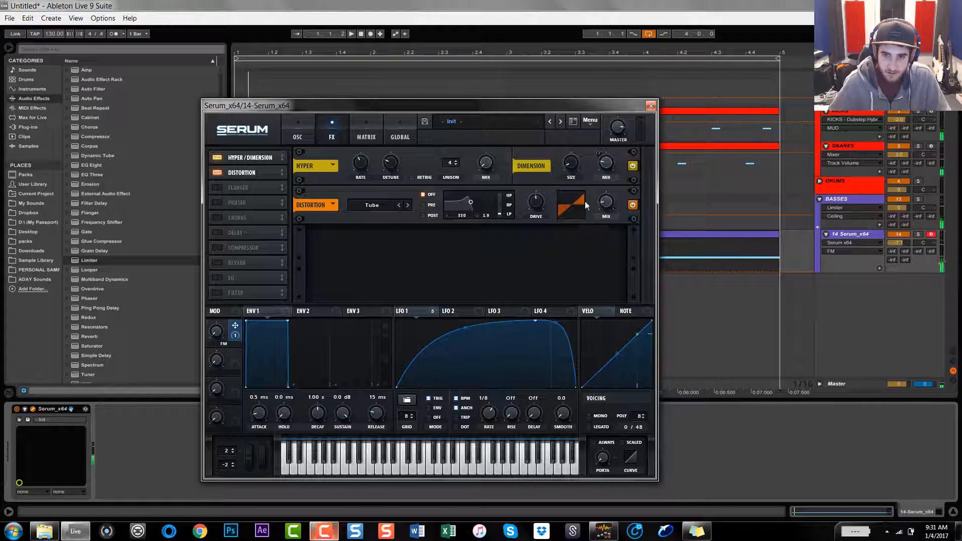
drag(536, 202, 536, 195)
drag(607, 201, 614, 182)
key(space)
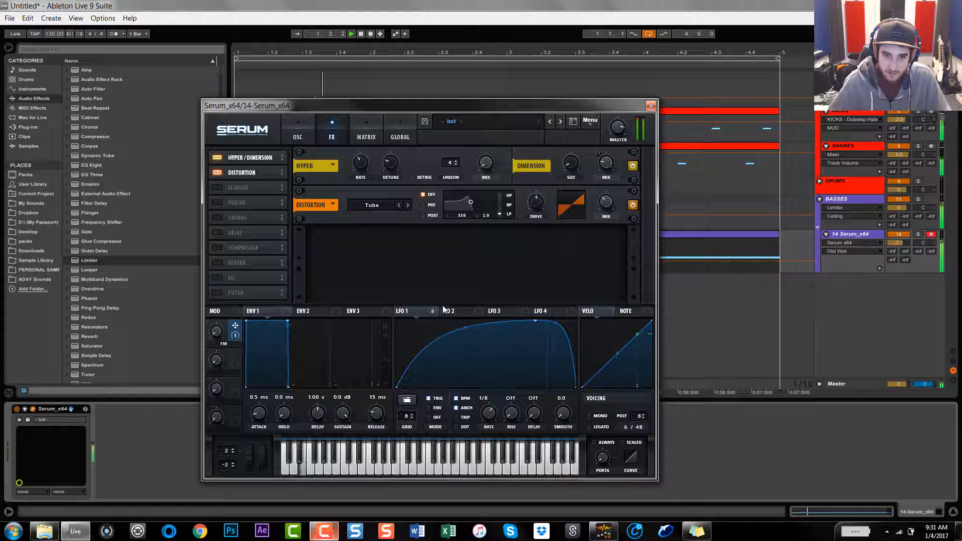
Modulate the Dimension mix and the Tube distortion mix with LFO 1 while the loop plays.
drag(402, 313, 443, 283)
drag(616, 200, 611, 220)
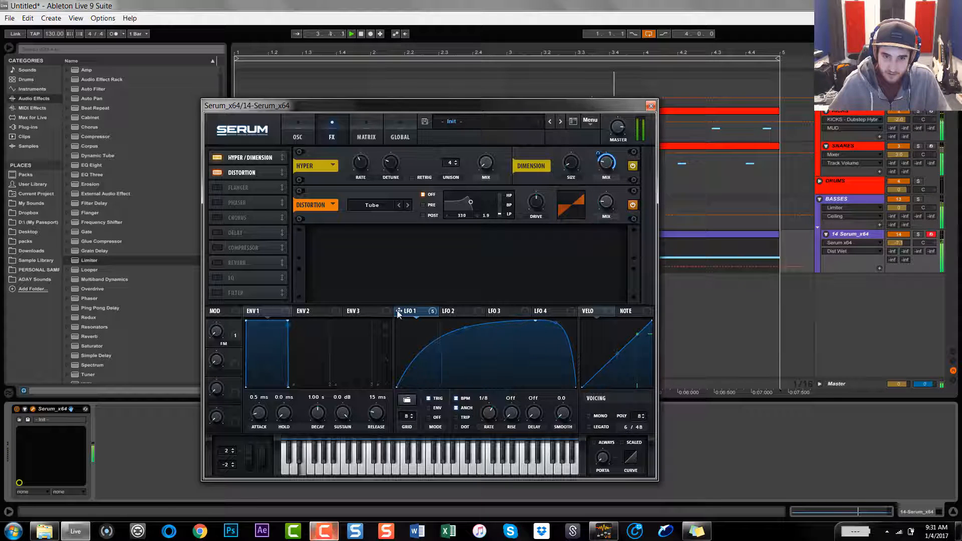
drag(399, 311, 588, 227)
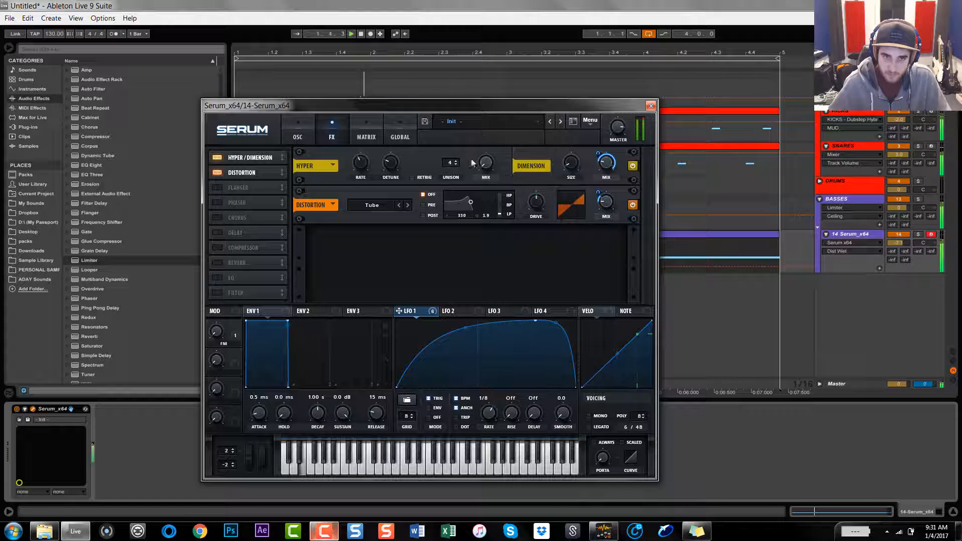
Listen to the loop on the oscillator page, and enable the Flanger effect with its rate at 0.00 Hz.
click(298, 131)
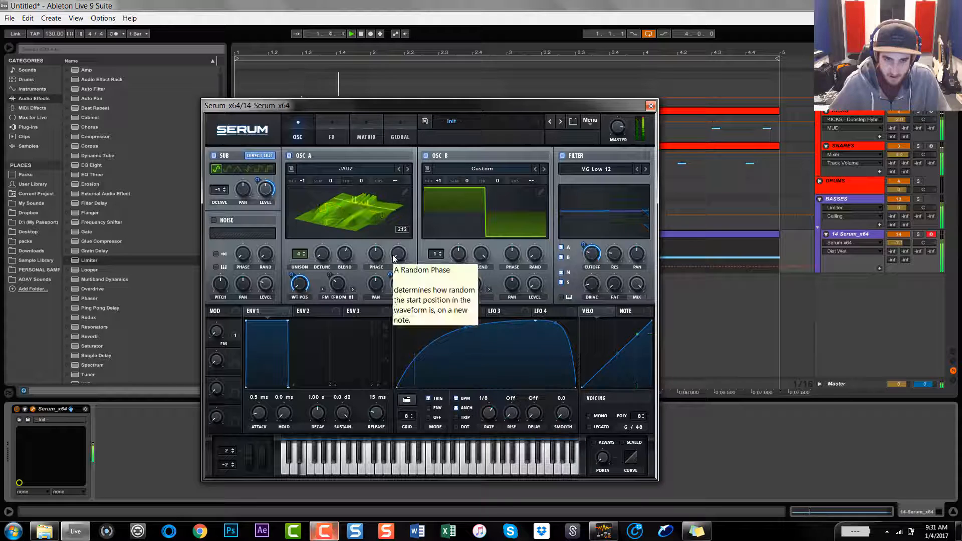
click(331, 133)
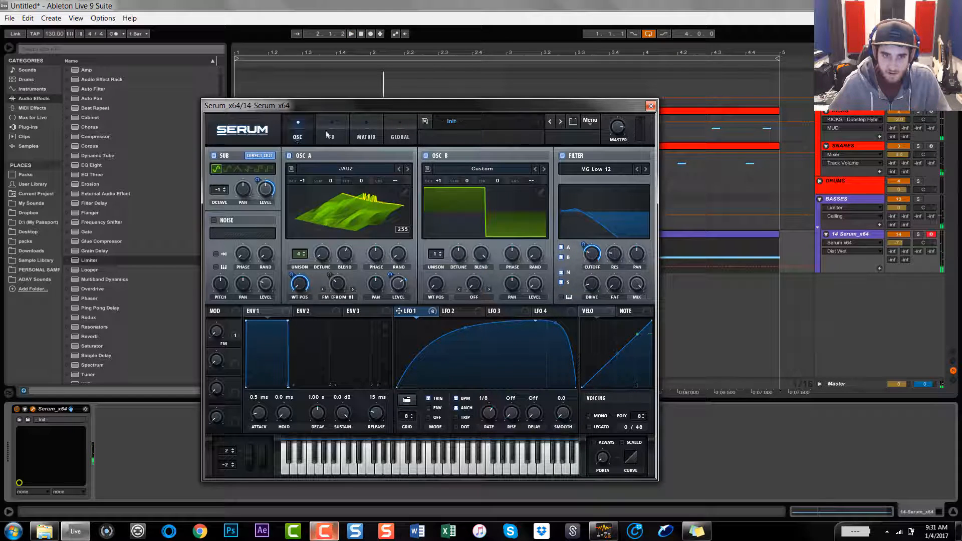
click(220, 187)
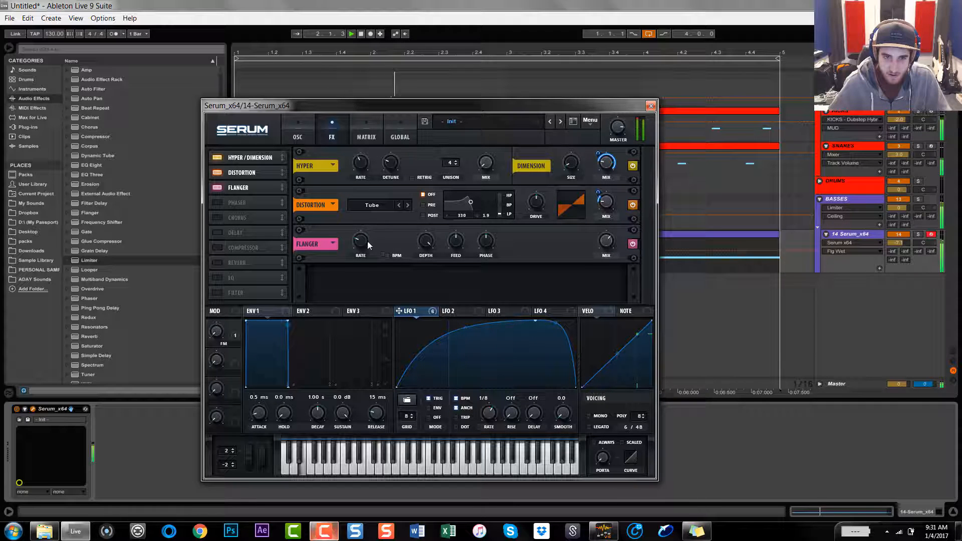
drag(366, 243, 369, 255)
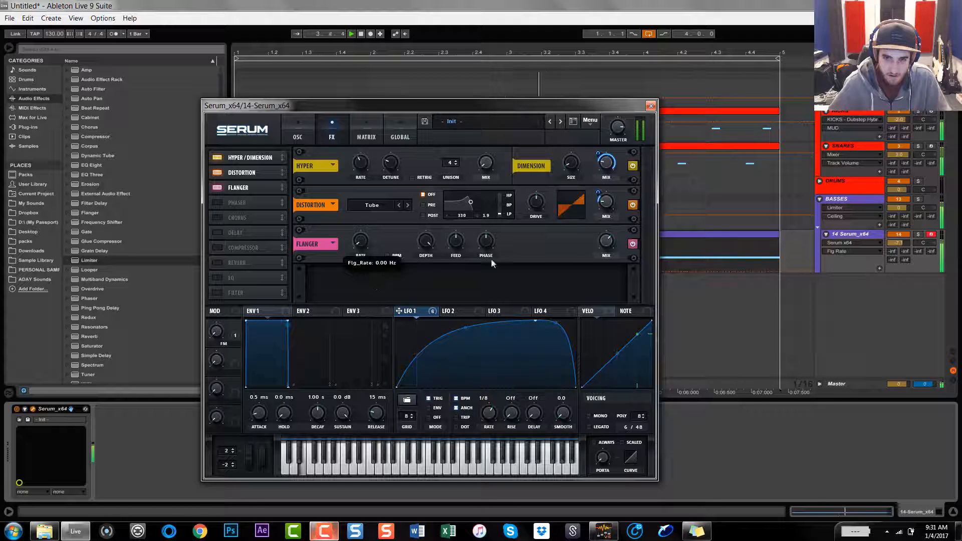
Adjust the flanger's depth, phase and mix, modulate the mix with LFO 1, and bypass the effect briefly to compare.
drag(605, 242, 607, 212)
drag(427, 244, 469, 276)
drag(487, 241, 487, 189)
drag(484, 239, 485, 368)
drag(605, 243, 614, 321)
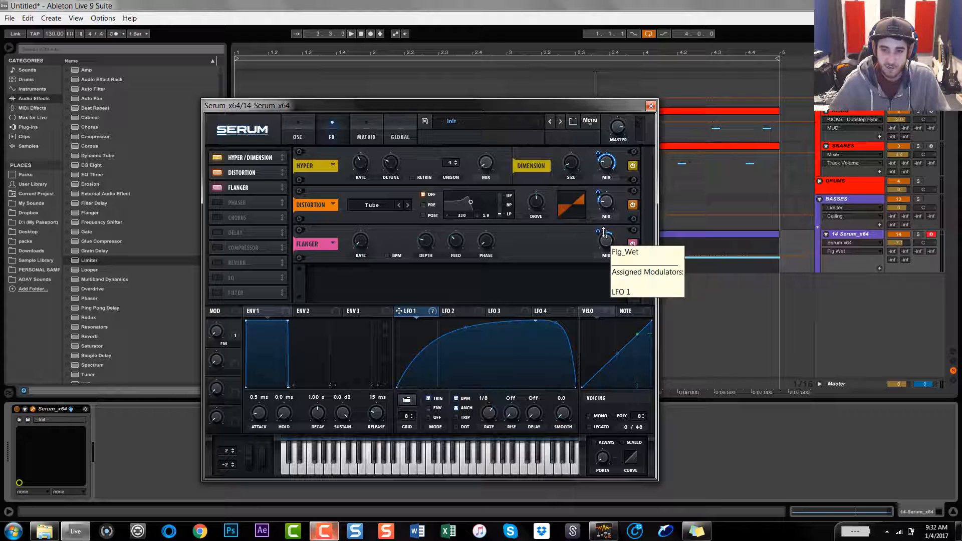
click(632, 244)
key(space)
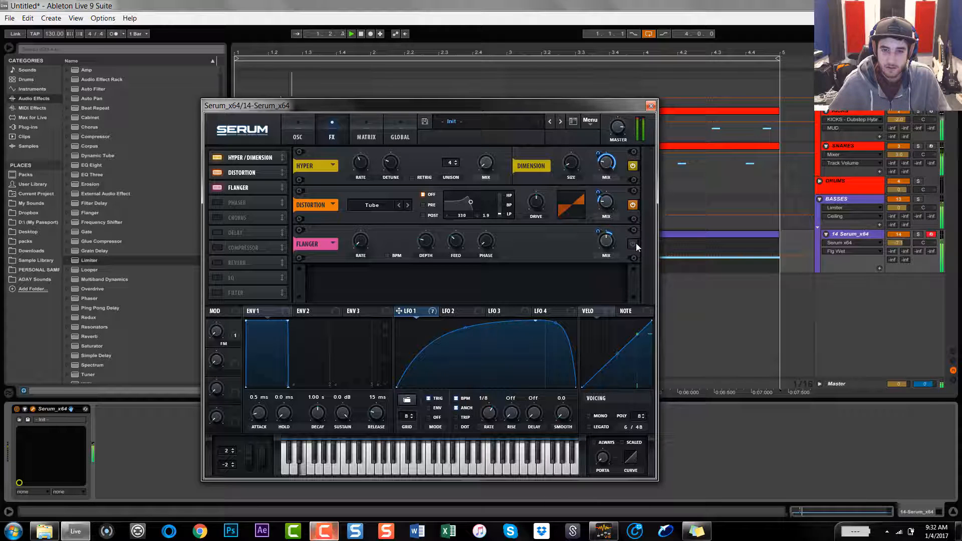
Enable the Phaser effect with a BPM-synced rate of 12 bar and a depth of 100%.
click(215, 202)
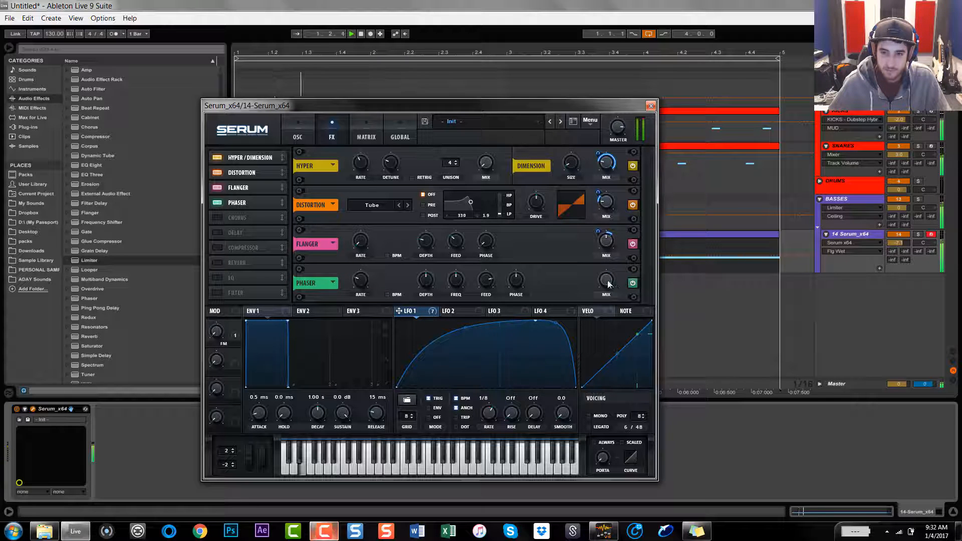
mouse_move(365, 282)
mouse_down()
mouse_move(364, 304)
mouse_move(358, 292)
mouse_up()
click(387, 295)
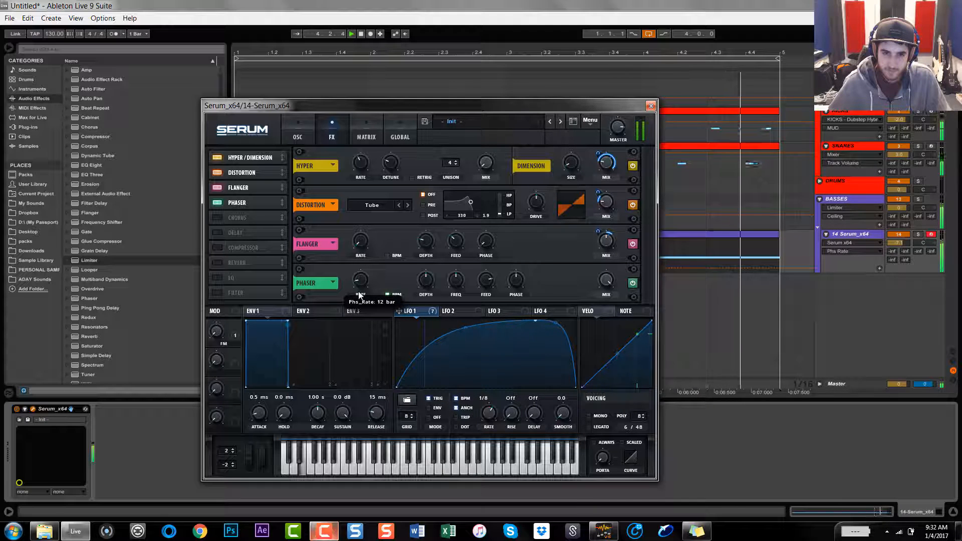
click(431, 285)
drag(431, 285, 424, 252)
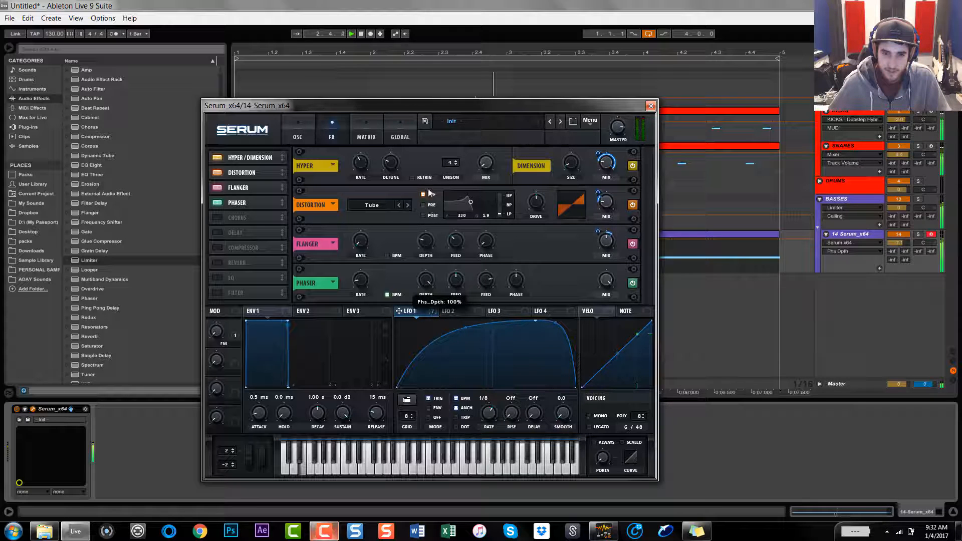
Rebalance the phaser's phase, feedback and frequency while the loop plays.
drag(516, 280, 520, 321)
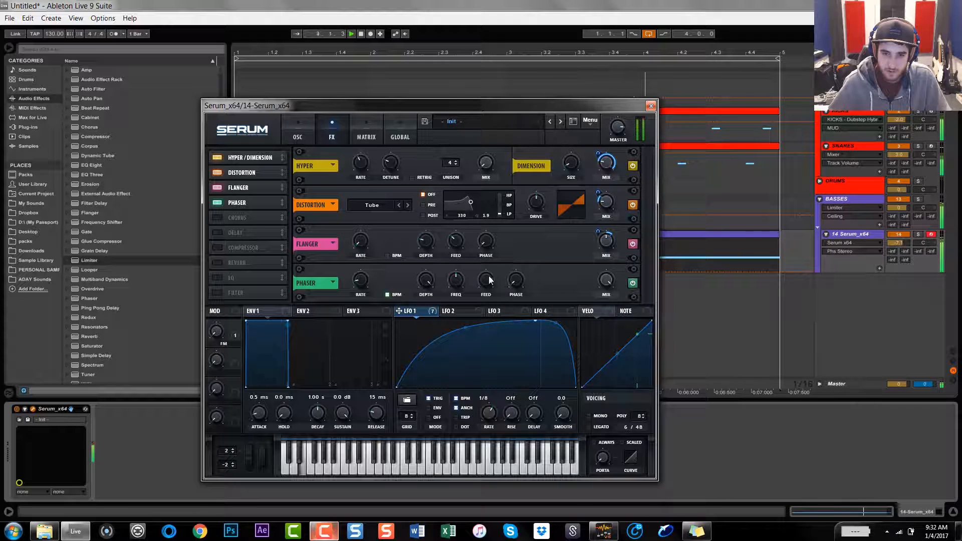
drag(487, 278, 479, 338)
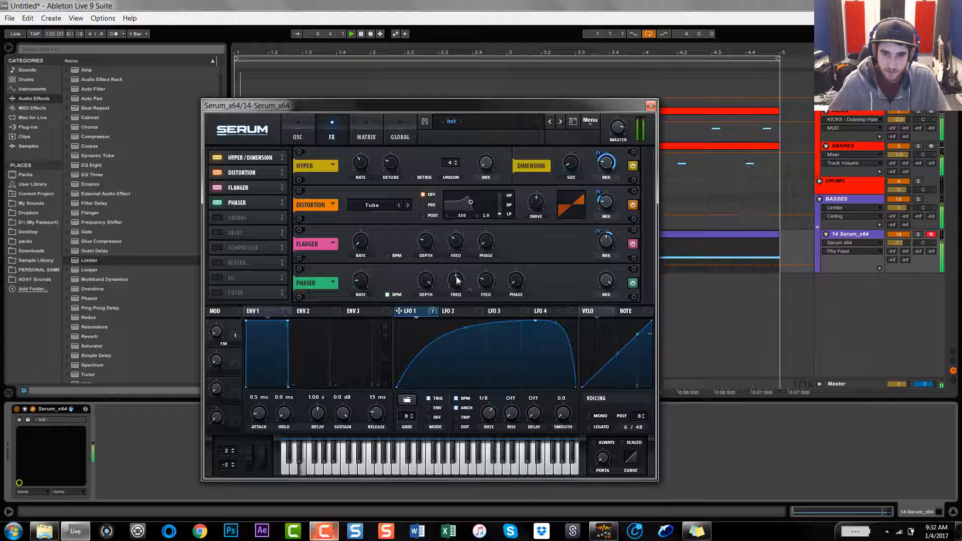
drag(456, 281, 456, 265)
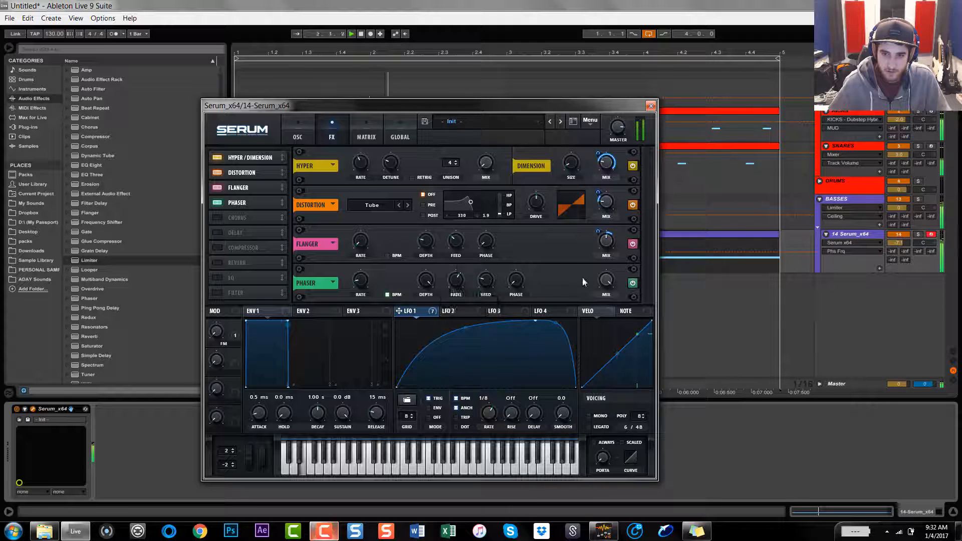
Adjust the phaser's mix and modulate it with LFO 1.
drag(605, 282, 613, 384)
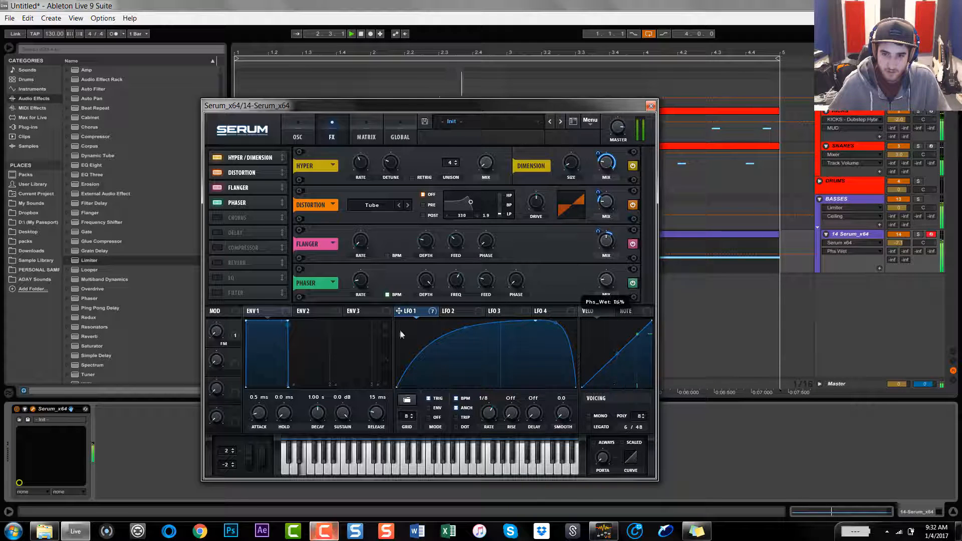
double_click(607, 287)
mouse_move(598, 271)
mouse_down()
mouse_move(596, 302)
mouse_move(609, 260)
mouse_move(604, 278)
mouse_up()
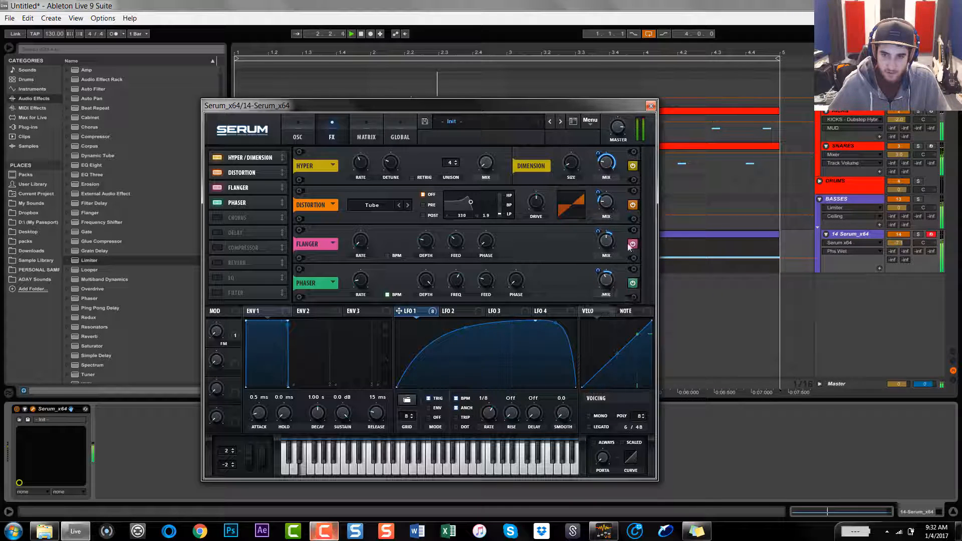
Close and reopen the Serum window, returning to its effects page.
click(651, 105)
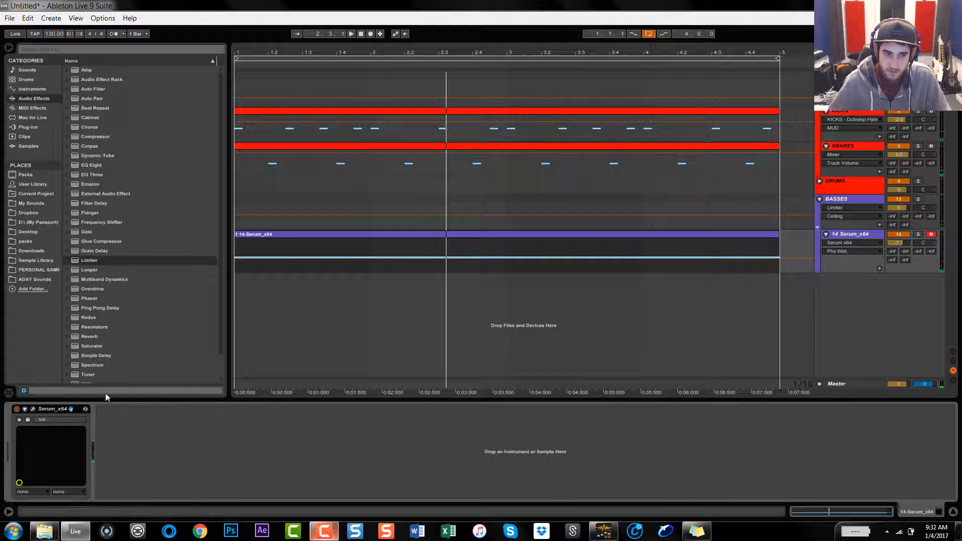
click(33, 409)
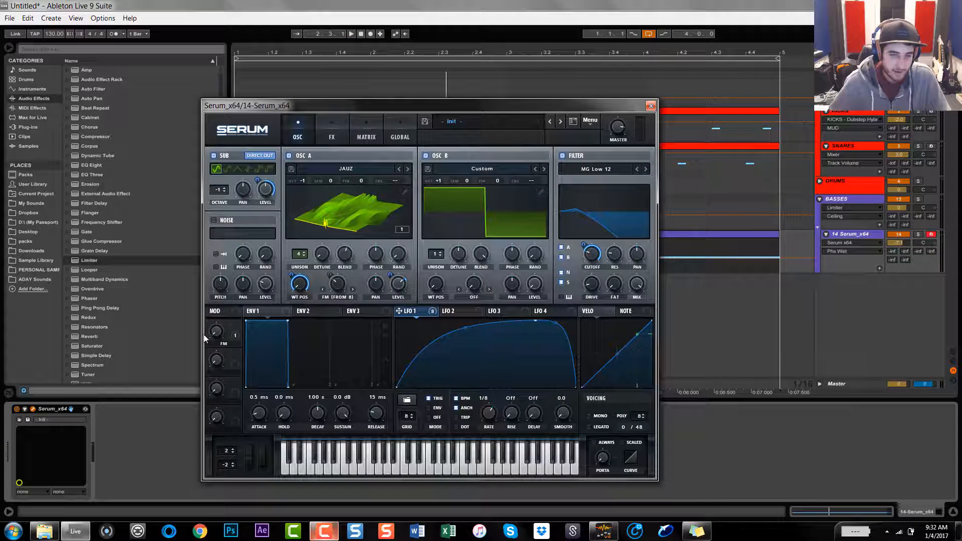
click(333, 137)
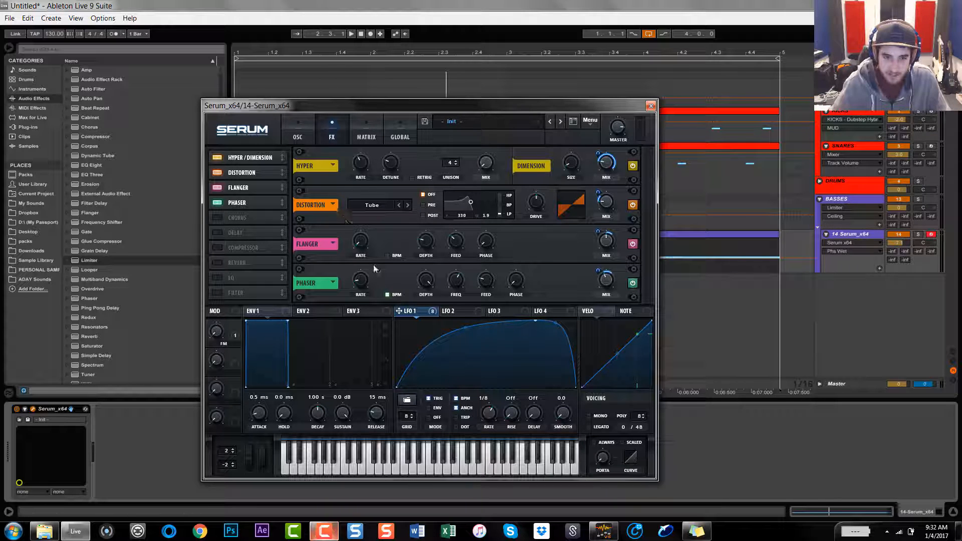
Audition the FM macro through the distortion, flanger and phaser chain over the playing loop, and stop playback.
click(362, 272)
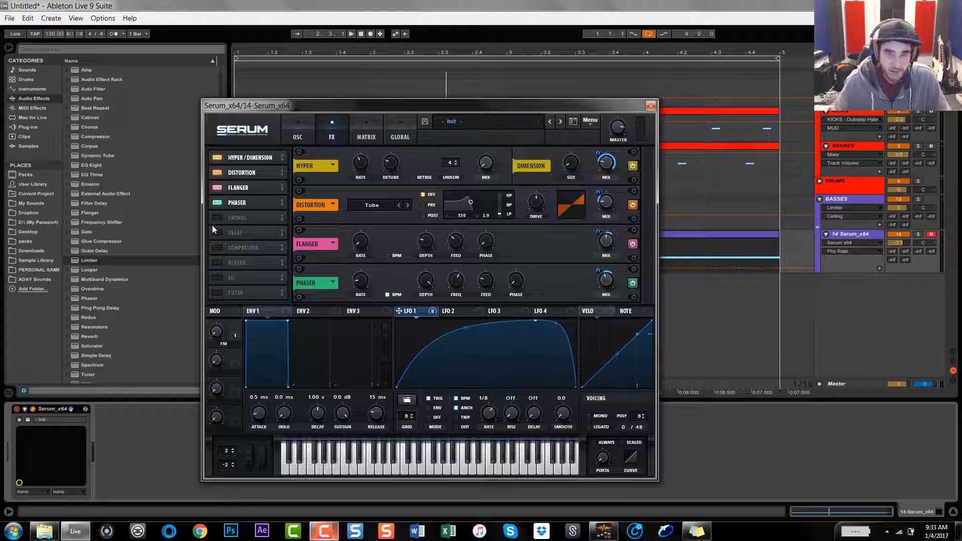
key(space)
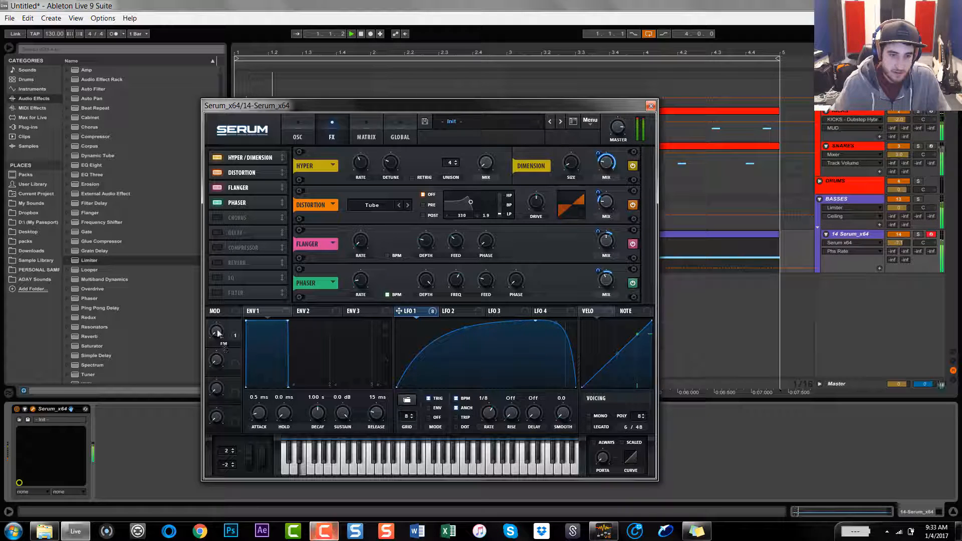
click(216, 332)
drag(212, 164, 253, 231)
key(space)
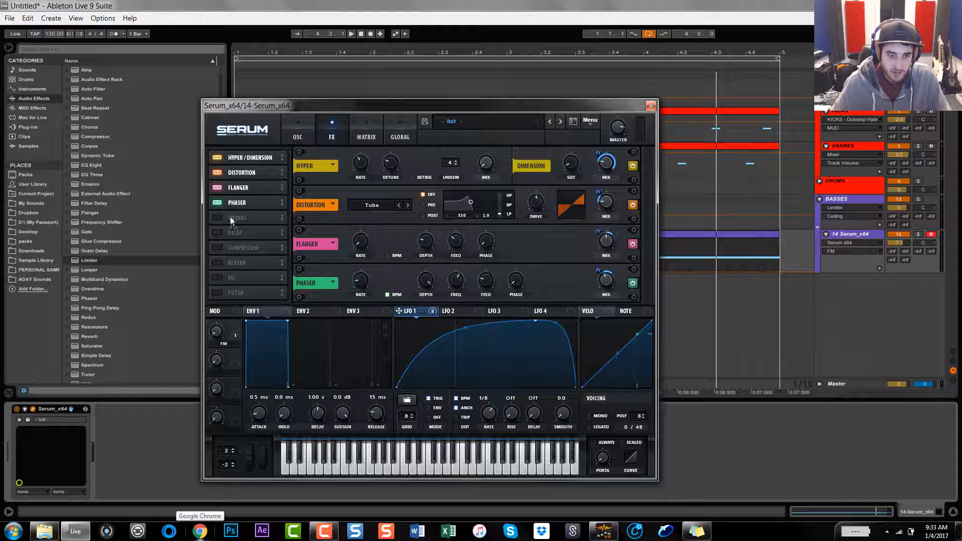
Enable the Hall reverb with its mix at 0%, modulate the mix with LFO 1 at 100, and adjust the decay and size.
click(218, 263)
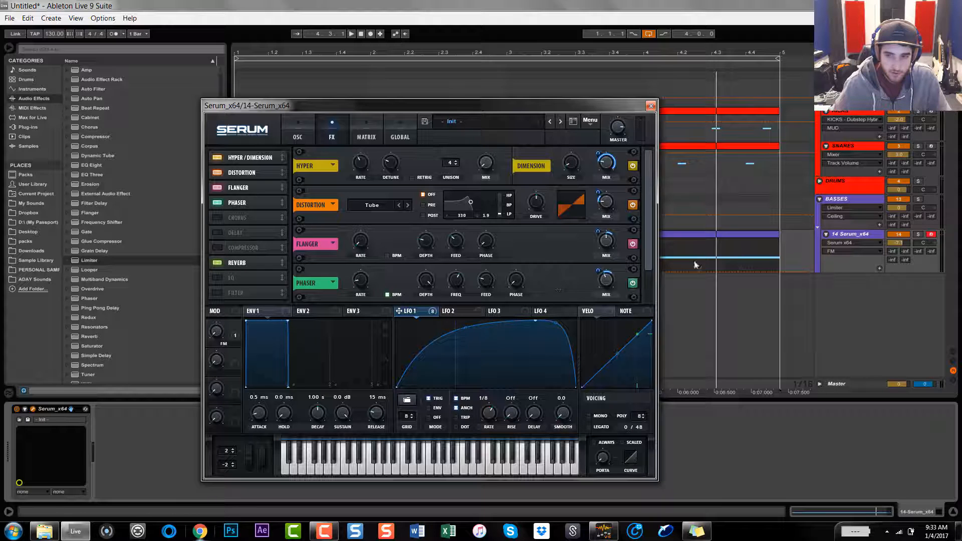
drag(648, 258, 601, 284)
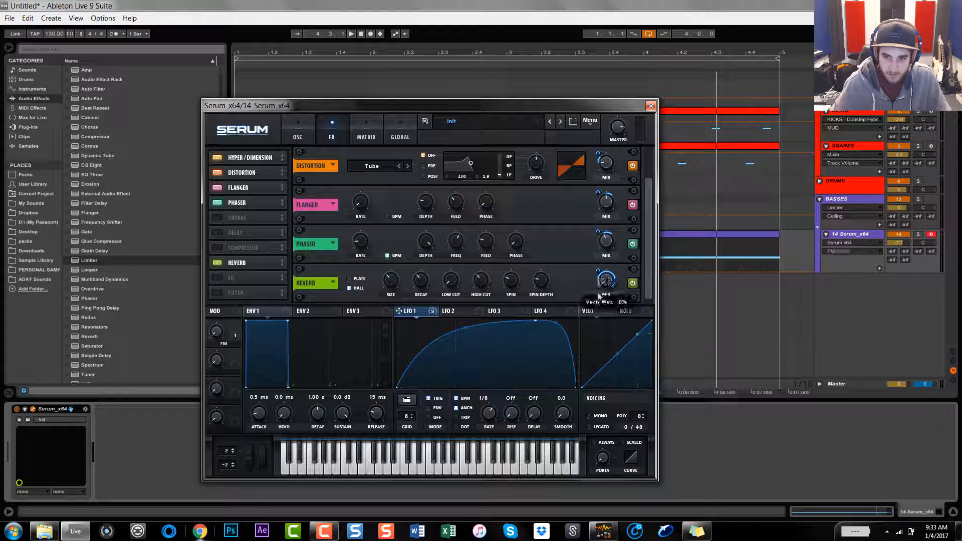
key(space)
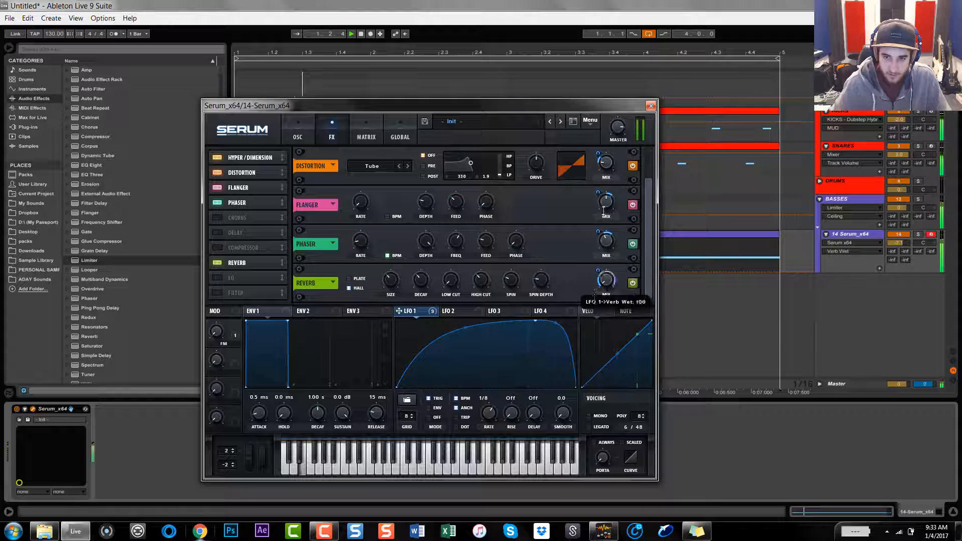
drag(423, 287, 424, 315)
drag(393, 286, 393, 301)
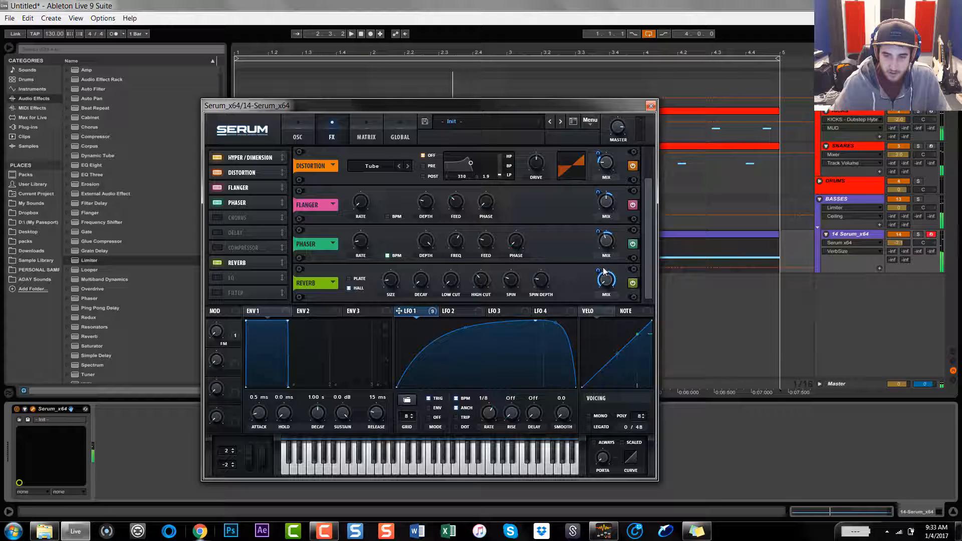
Reduce LFO 1's modulation amount on the reverb mix during playback, and compare the sound with the reverb bypassed.
mouse_move(603, 267)
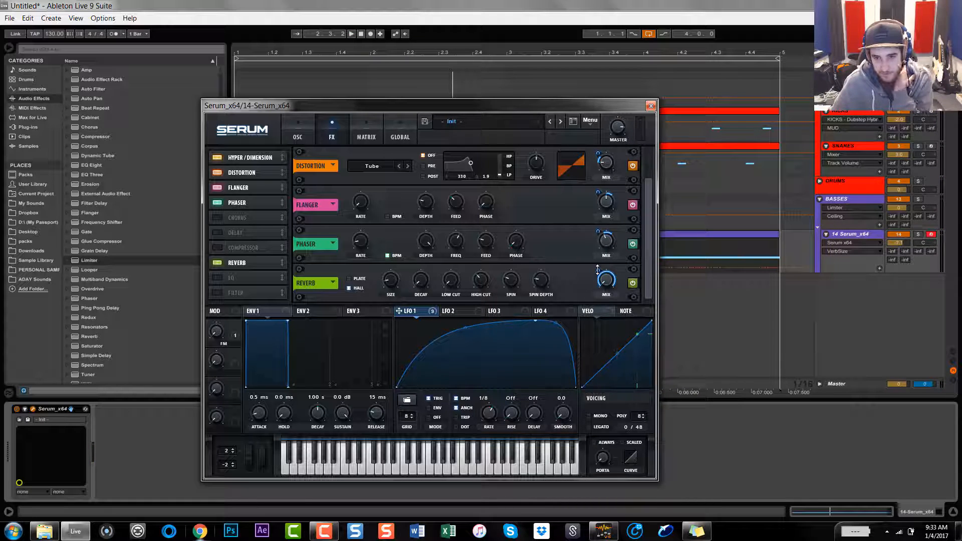
drag(597, 270, 611, 314)
key(space)
drag(610, 314, 615, 327)
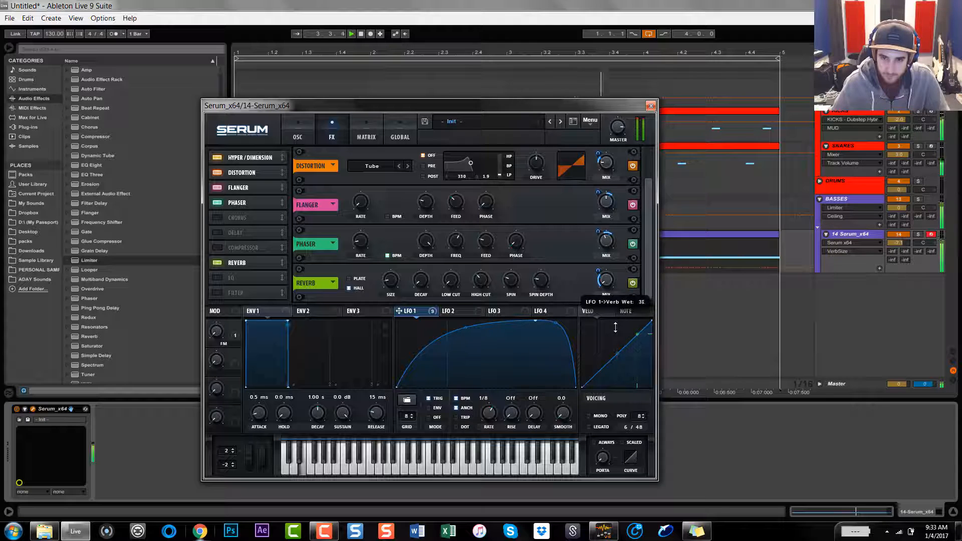
click(632, 283)
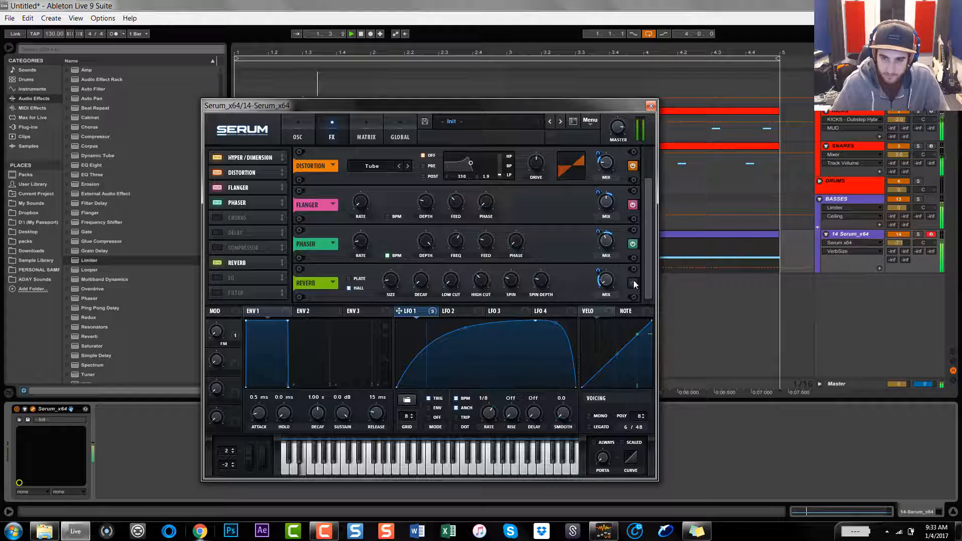
click(633, 283)
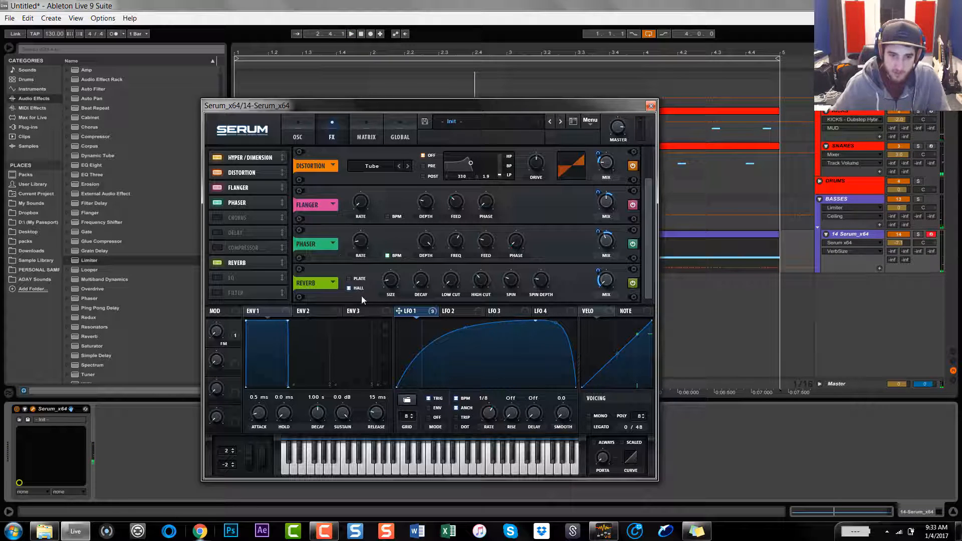
Try the reverb in Plate mode over the playing loop and switch it back to Hall.
key(space)
click(355, 284)
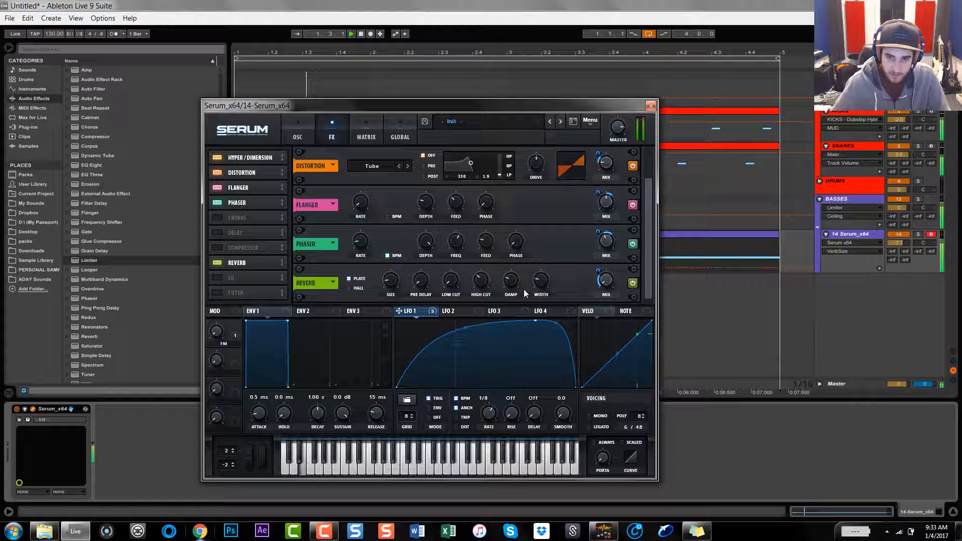
click(348, 288)
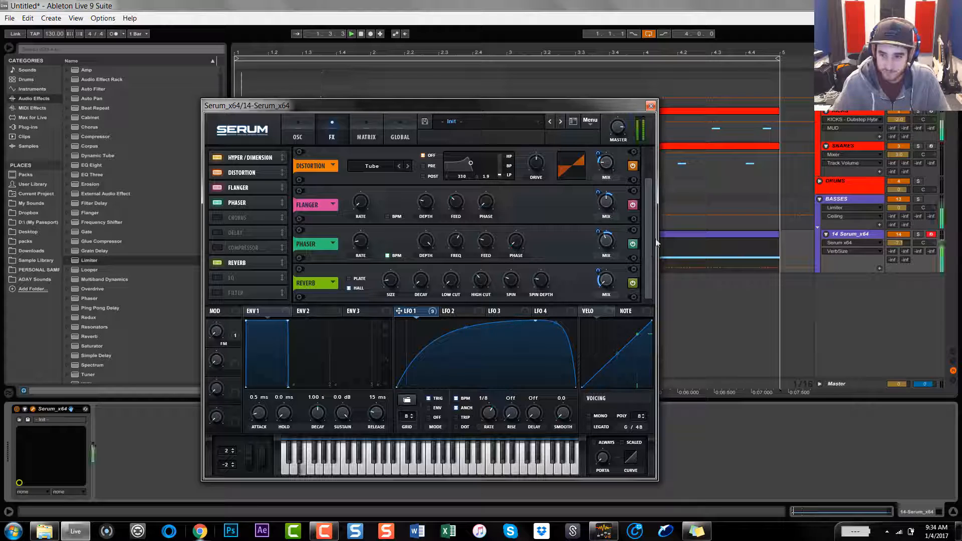
Enable the EQ, modulate the high band's gain with LFO 1, and adjust that band's Q and frequency during playback.
click(218, 278)
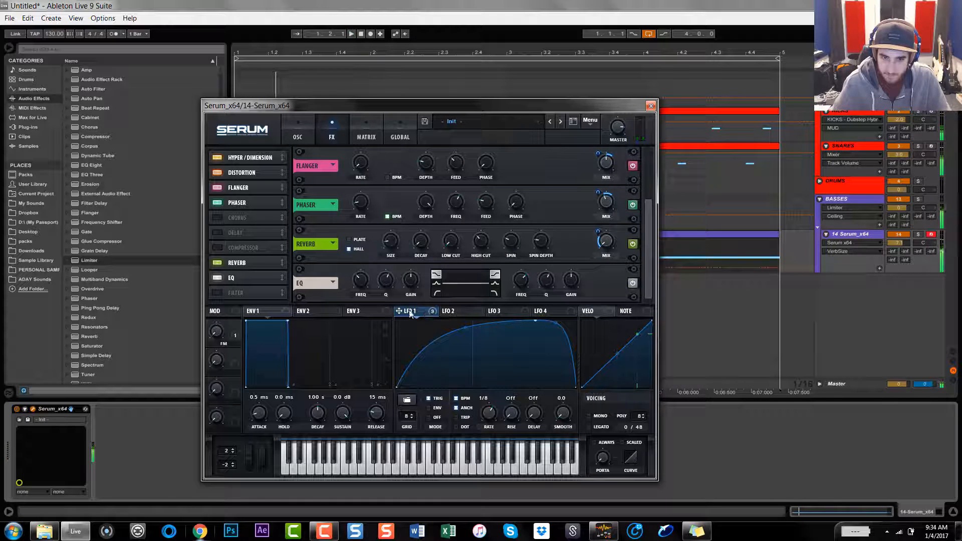
mouse_move(569, 277)
mouse_down()
mouse_move(570, 321)
mouse_move(533, 332)
mouse_move(536, 268)
mouse_move(543, 296)
mouse_move(568, 263)
mouse_up()
click(546, 282)
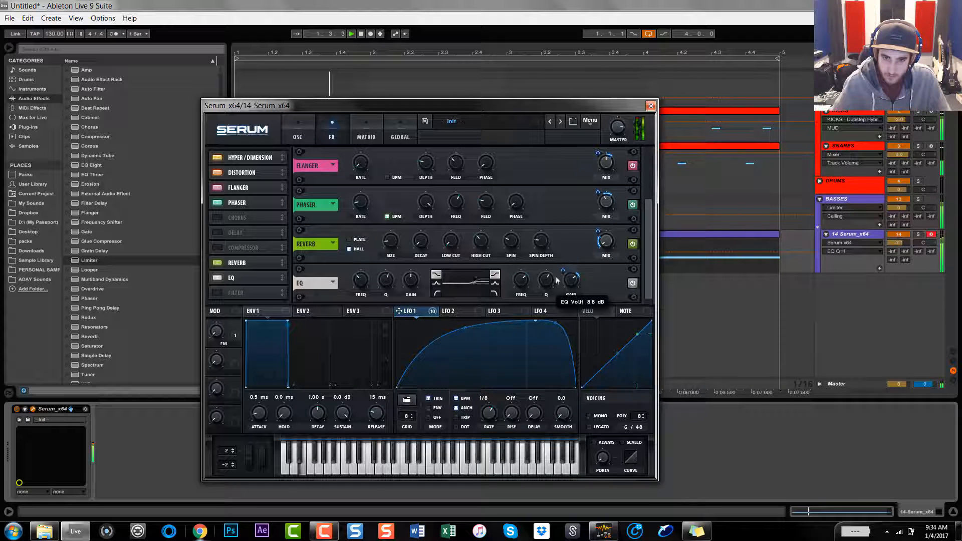
drag(524, 284, 570, 302)
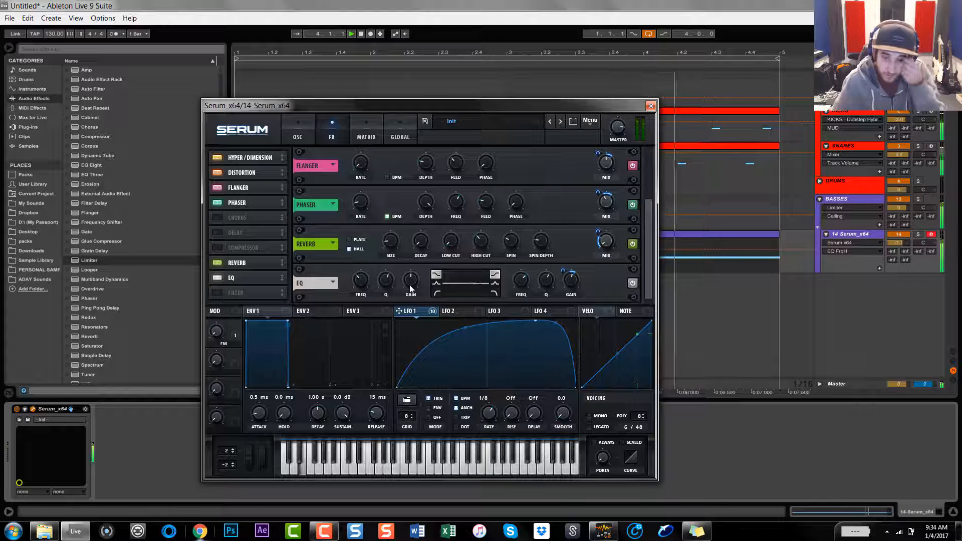
Switch the EQ's low band to a peak shape, set its gain to 12 dB, and modulate its frequency with LFO 1.
click(436, 283)
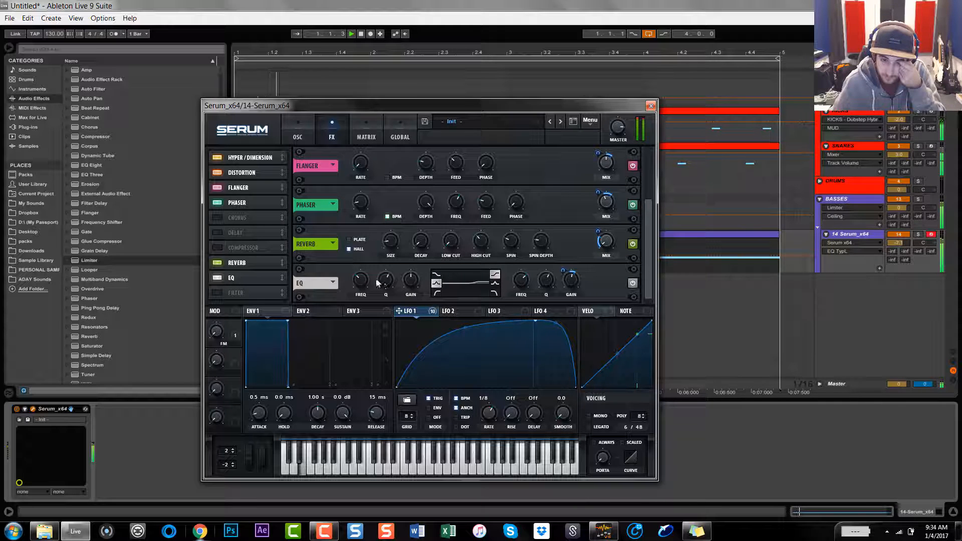
drag(411, 283, 408, 245)
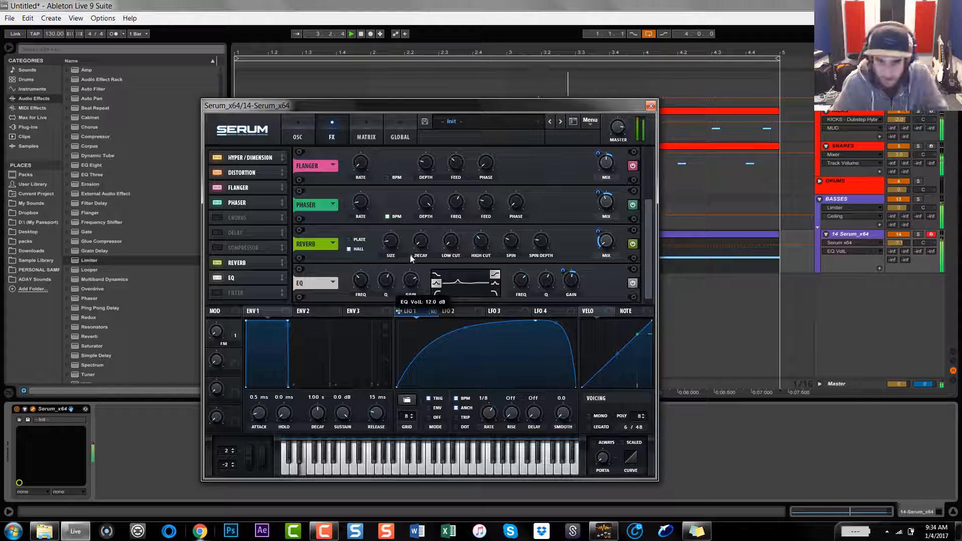
drag(407, 307, 356, 305)
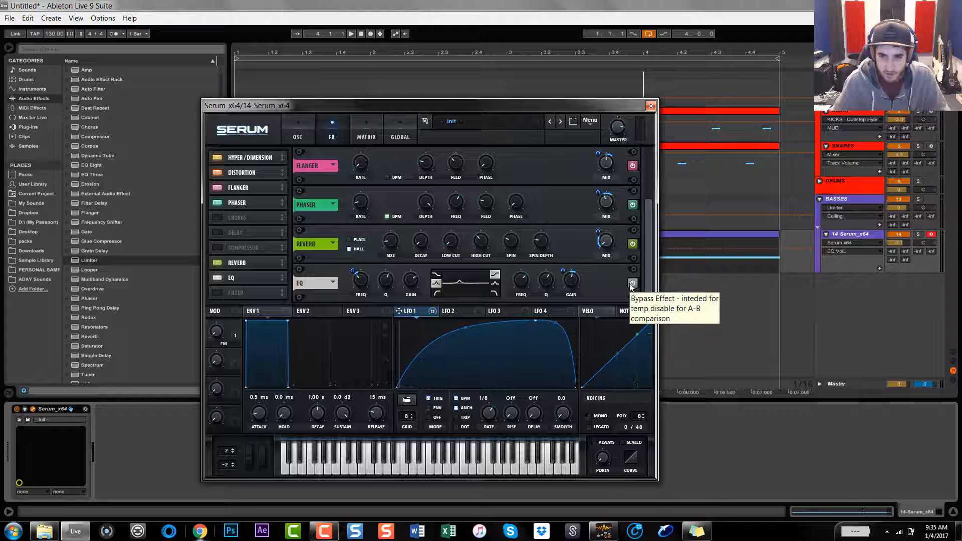
Compare the bass with the EQ bypassed and enabled over the playing loop.
key(space)
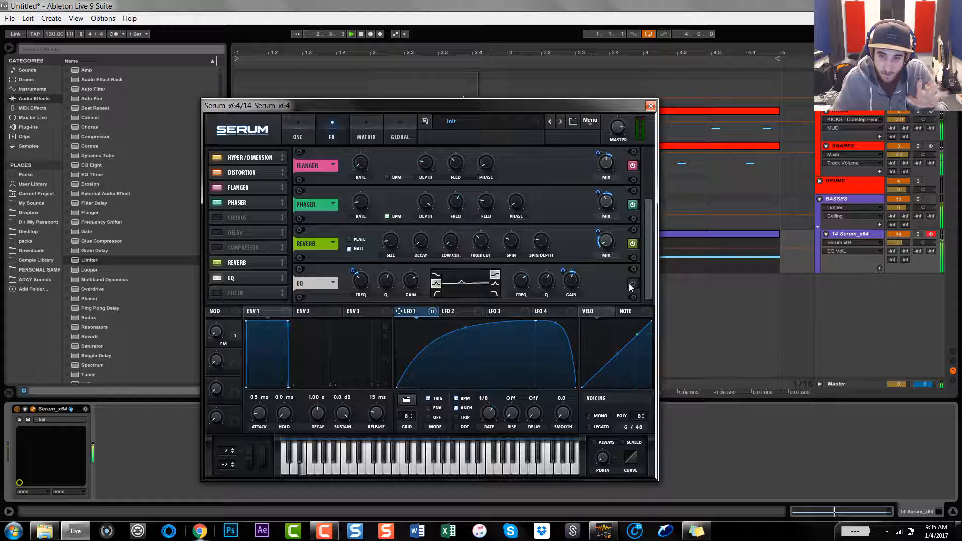
click(631, 283)
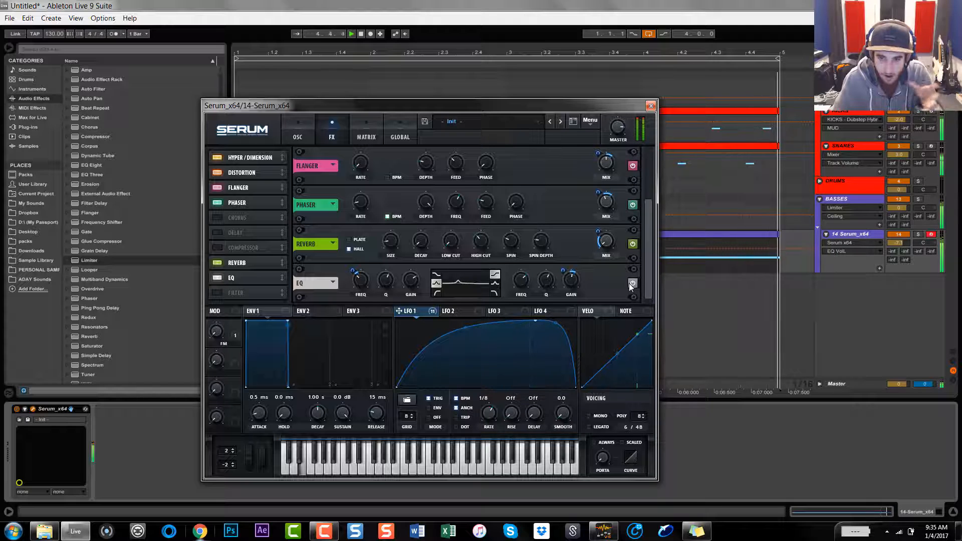
click(629, 284)
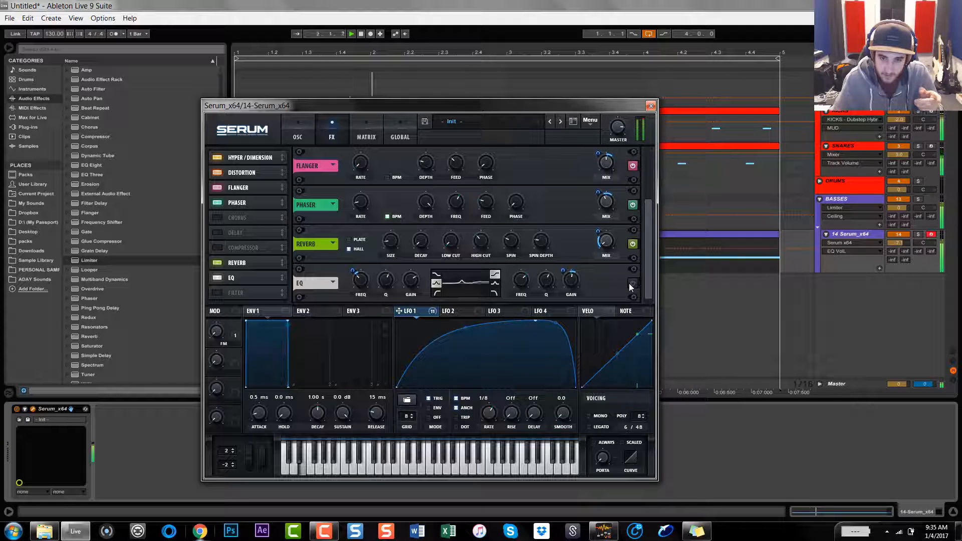
click(630, 284)
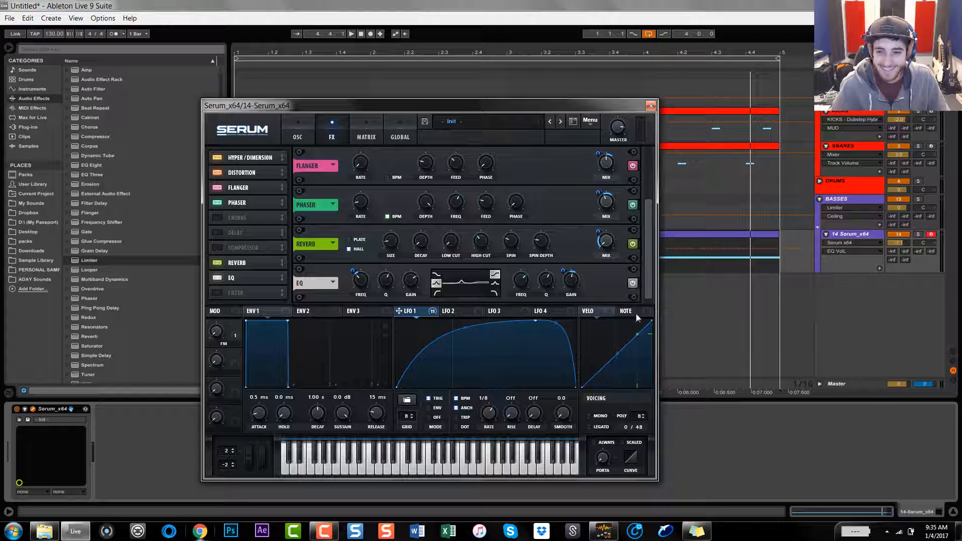
Enable the effects filter, audition it with the loop, and set its type to Cmb + from the Flanges category.
click(218, 293)
key(space)
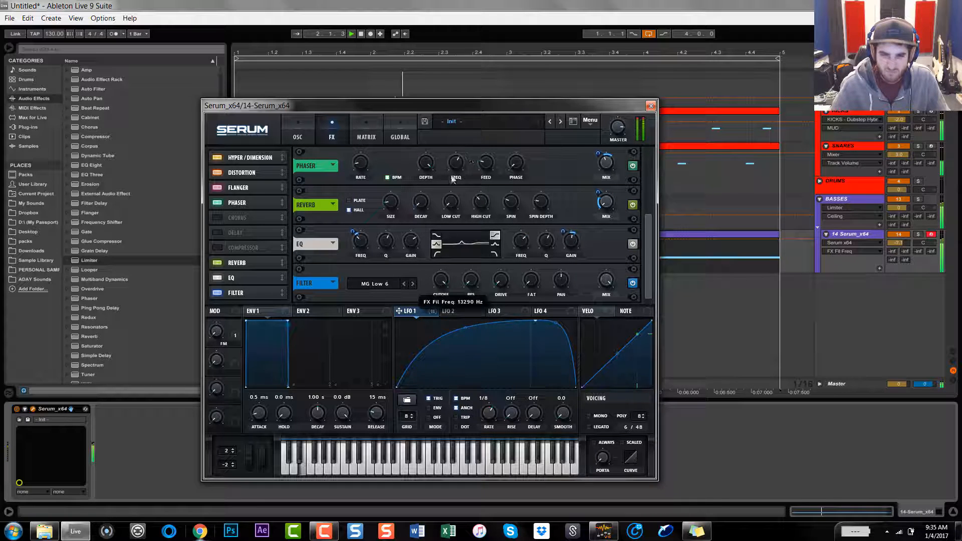
click(372, 284)
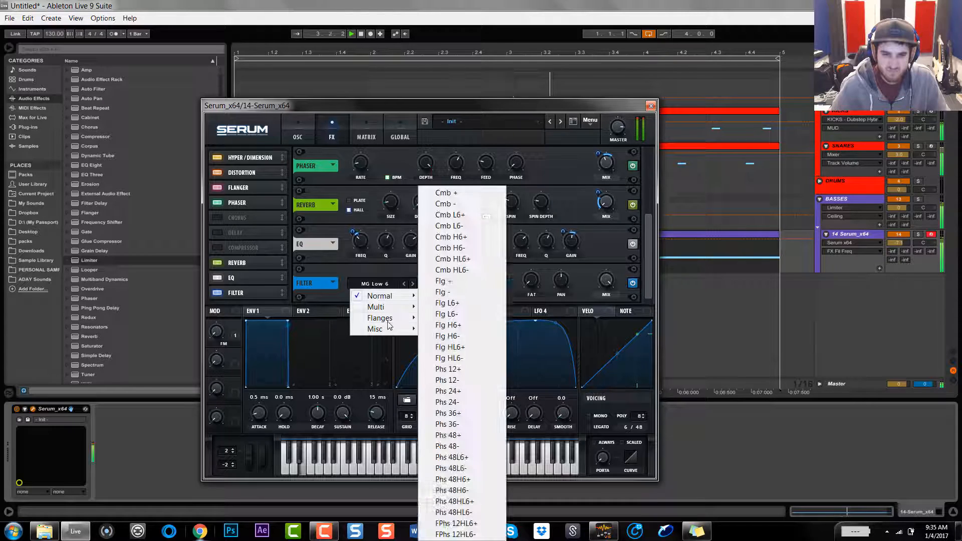
mouse_move(406, 300)
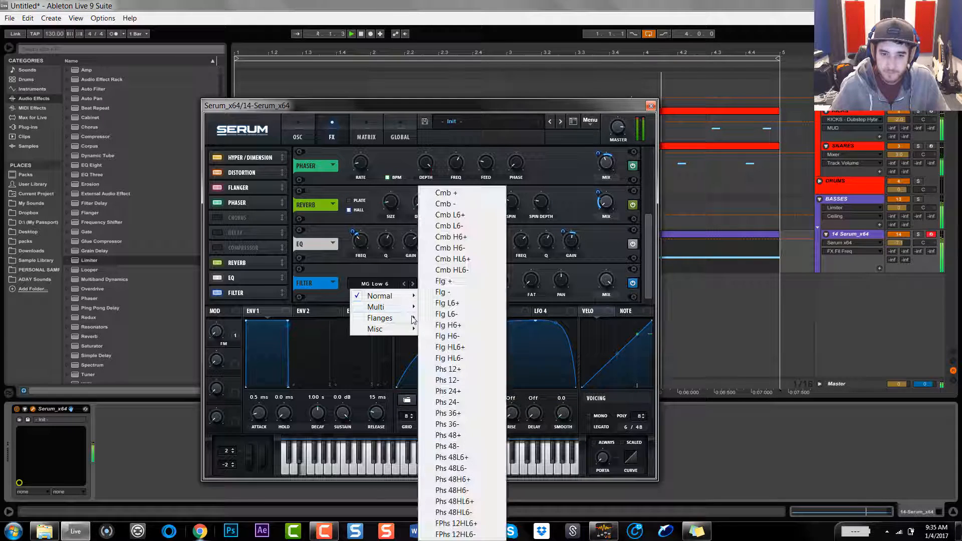
click(461, 195)
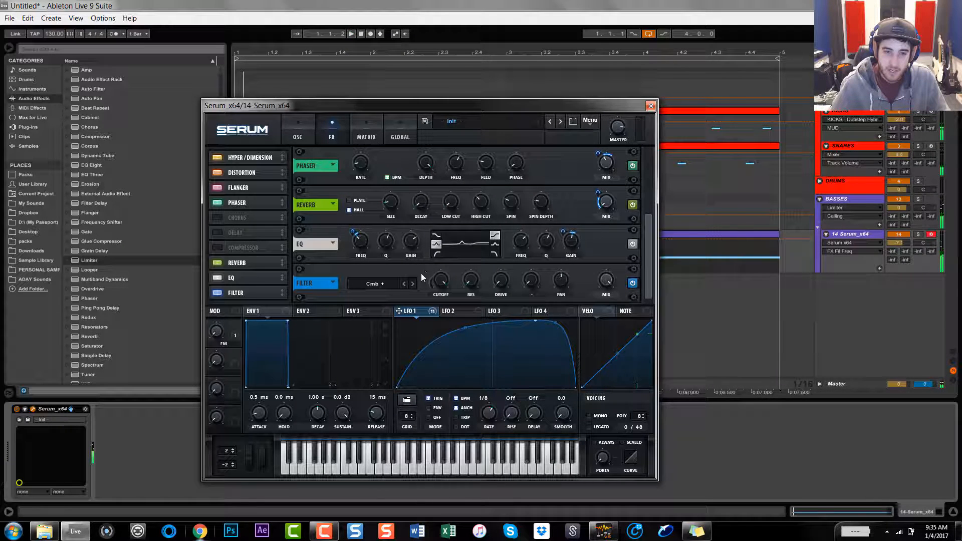
click(375, 287)
mouse_move(389, 319)
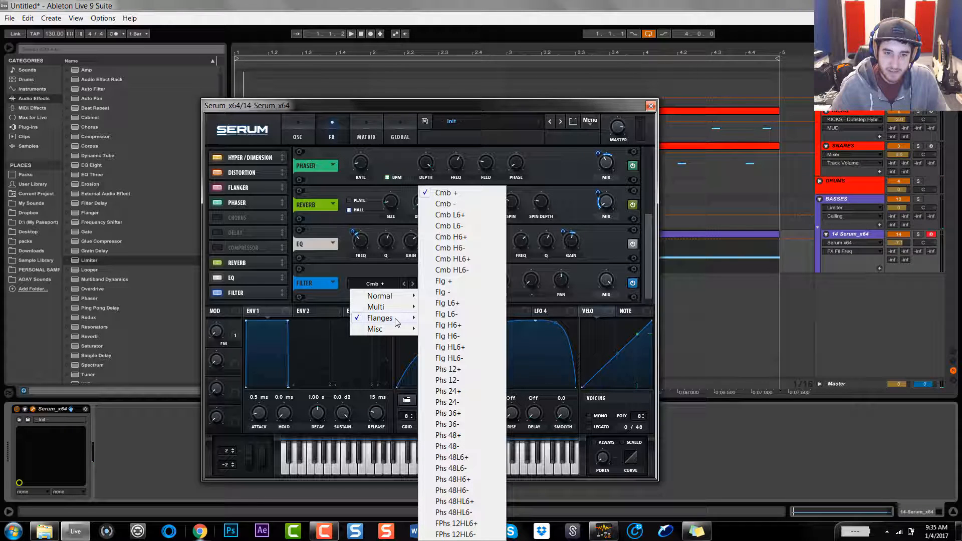
click(371, 103)
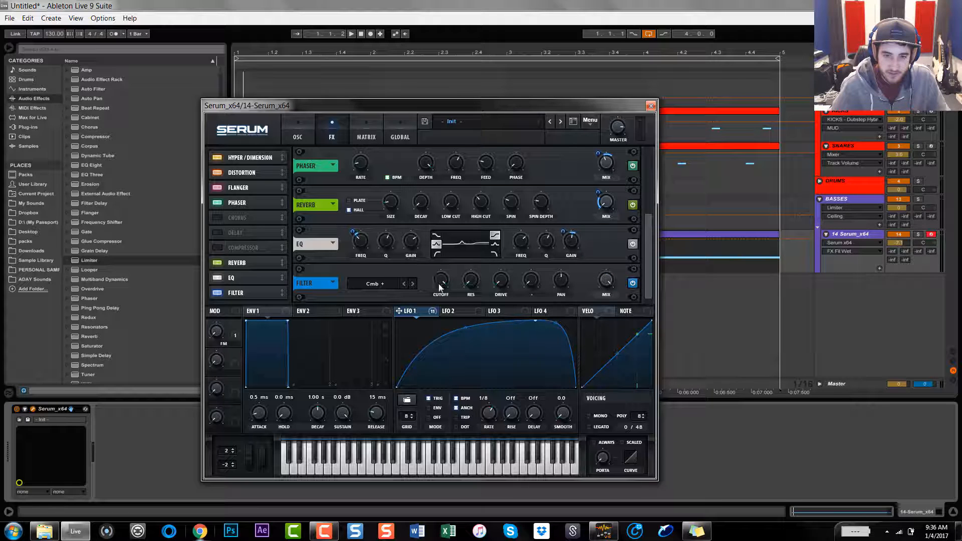
Restart playback, adjust the Cmb + filter's cutoff, and raise its drive to 79%.
key(space)
mouse_move(439, 284)
mouse_down()
mouse_move(441, 327)
mouse_move(440, 281)
mouse_up()
click(507, 283)
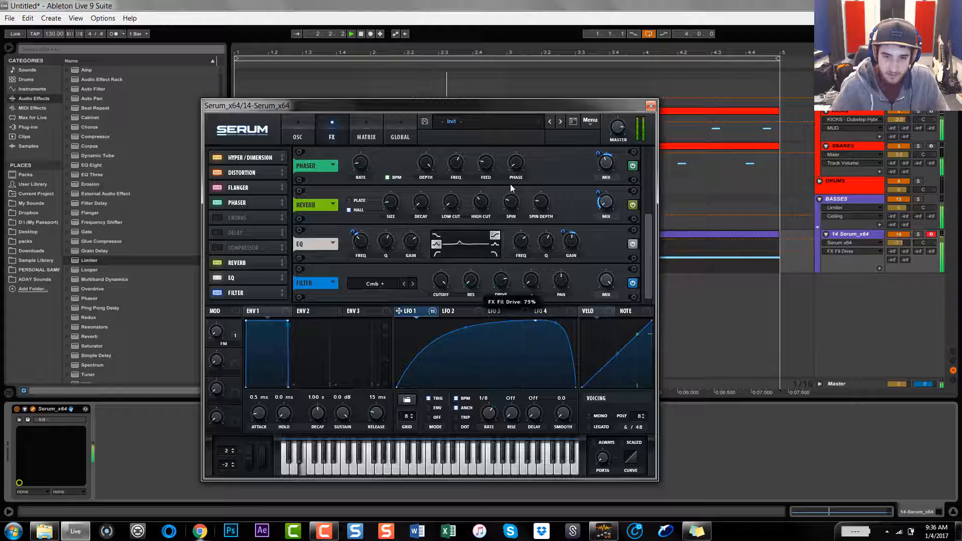
Step the filter type through the comb variants to Cmb H6+ and test its mix control during playback.
click(413, 284)
click(413, 284)
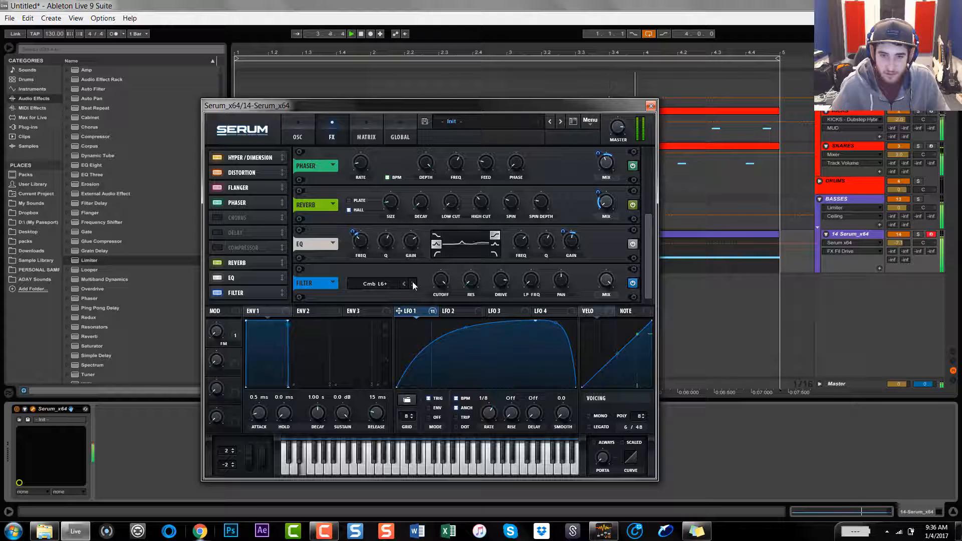
click(414, 284)
click(414, 284)
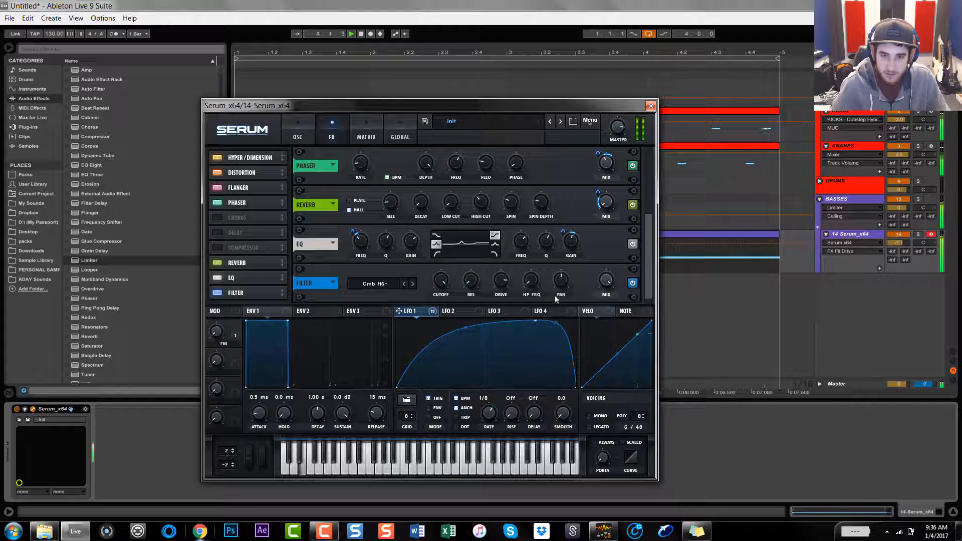
click(606, 281)
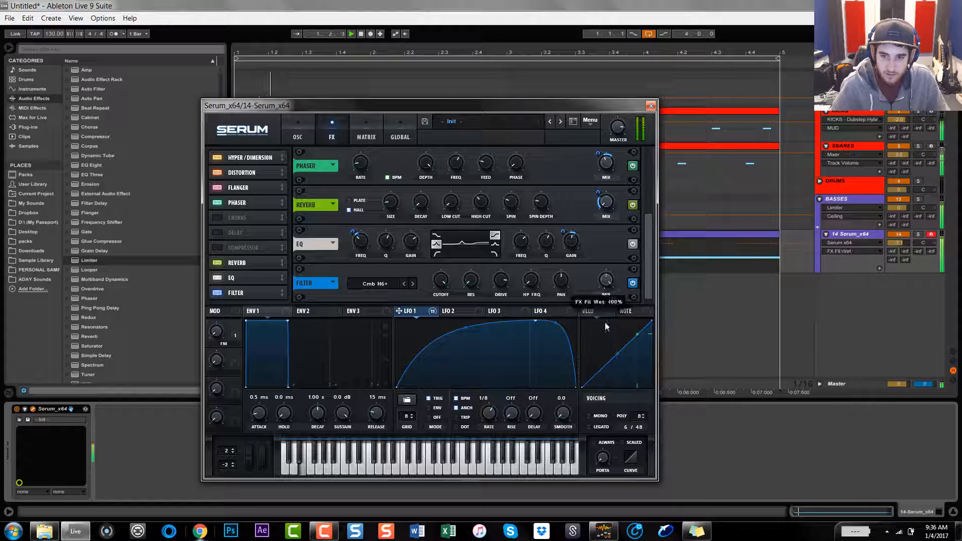
Switch the filter to Cmb H6-, lower its cutoff, and modulate the cutoff with LFO 1.
click(412, 284)
click(441, 281)
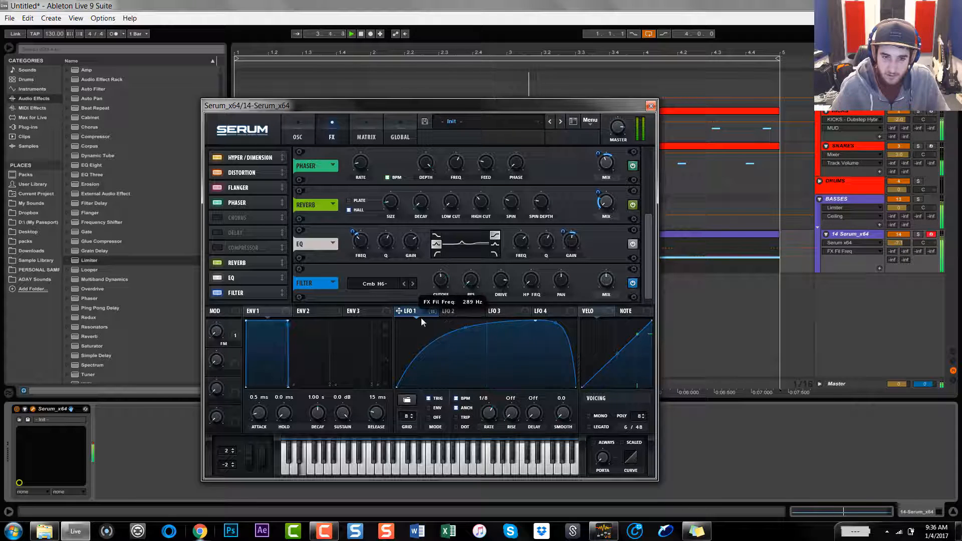
drag(398, 311, 441, 281)
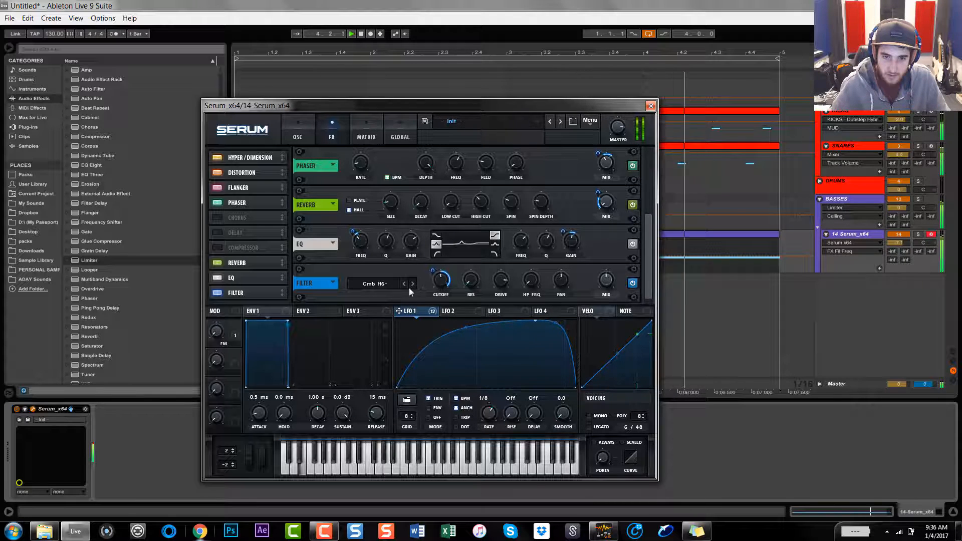
Set the filter resonance to 30%, reduce the drive, and sweep the high-pass frequency up to 89% during playback.
click(470, 279)
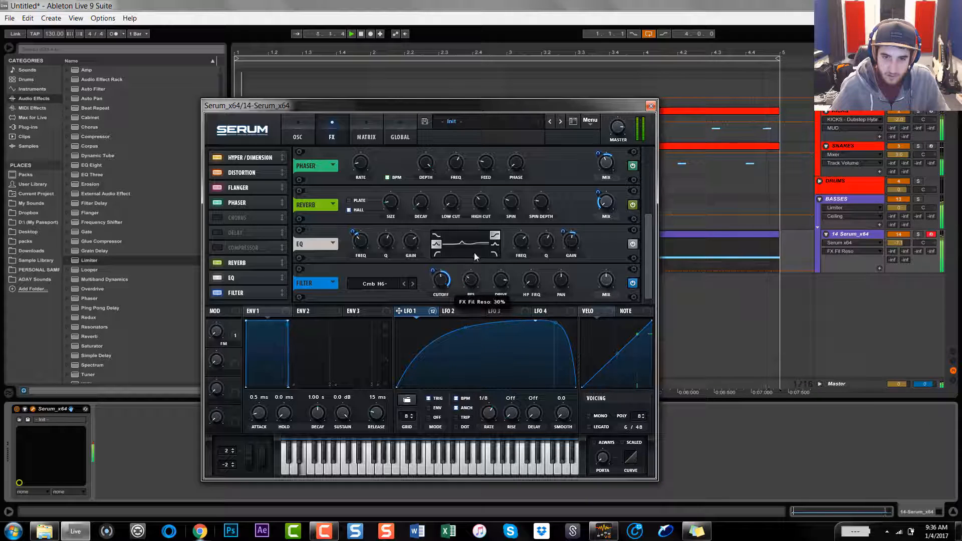
click(499, 279)
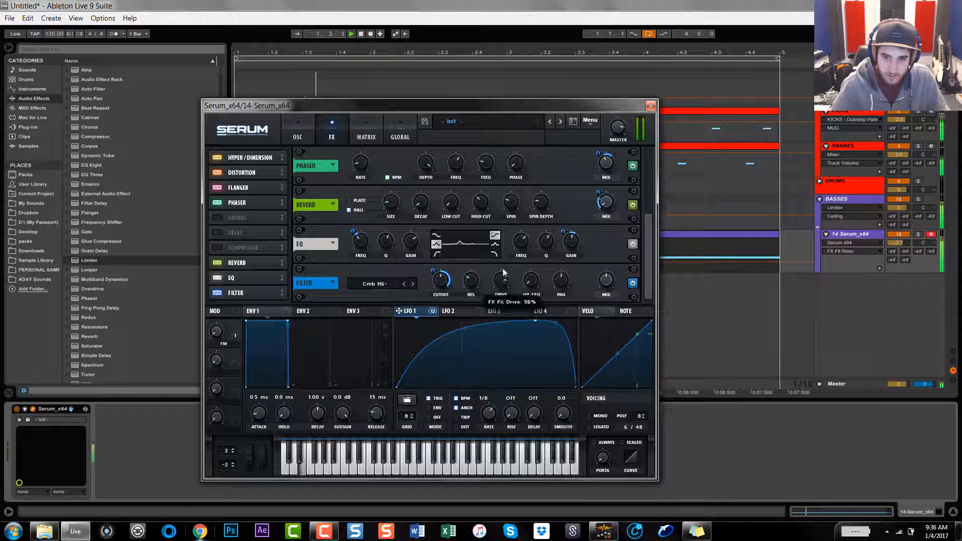
click(531, 281)
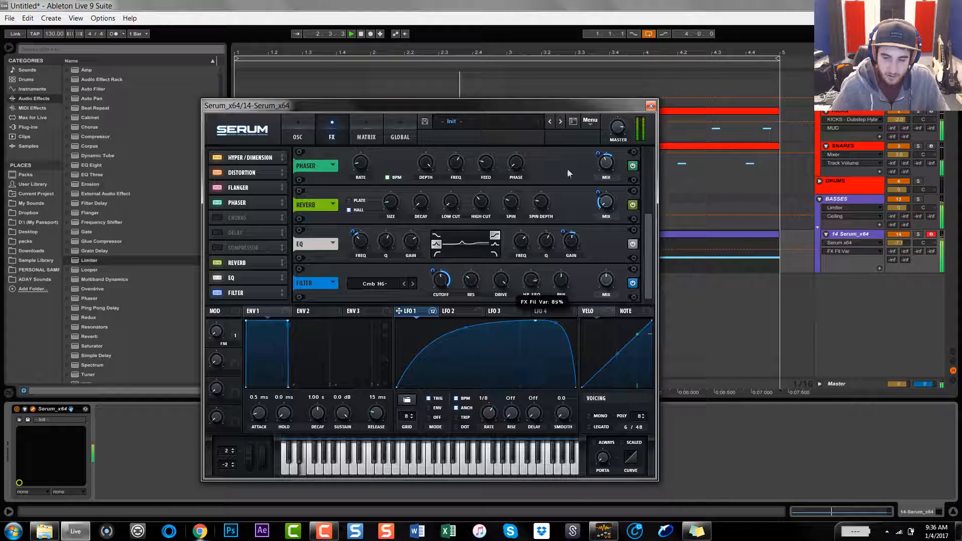
Audition the next filter types over the loop, stepping through the flanger variants to Flg H6-.
click(412, 283)
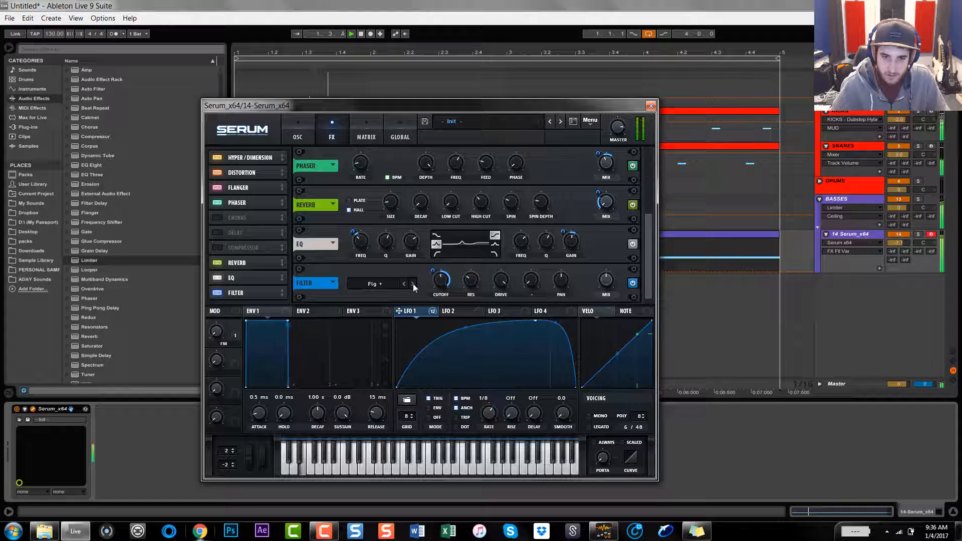
click(413, 284)
click(412, 284)
click(412, 284)
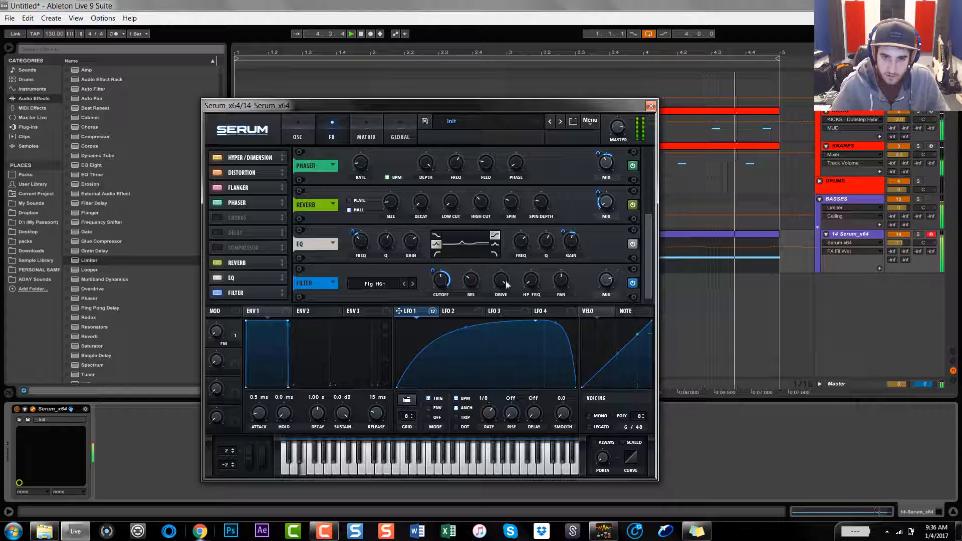
click(412, 284)
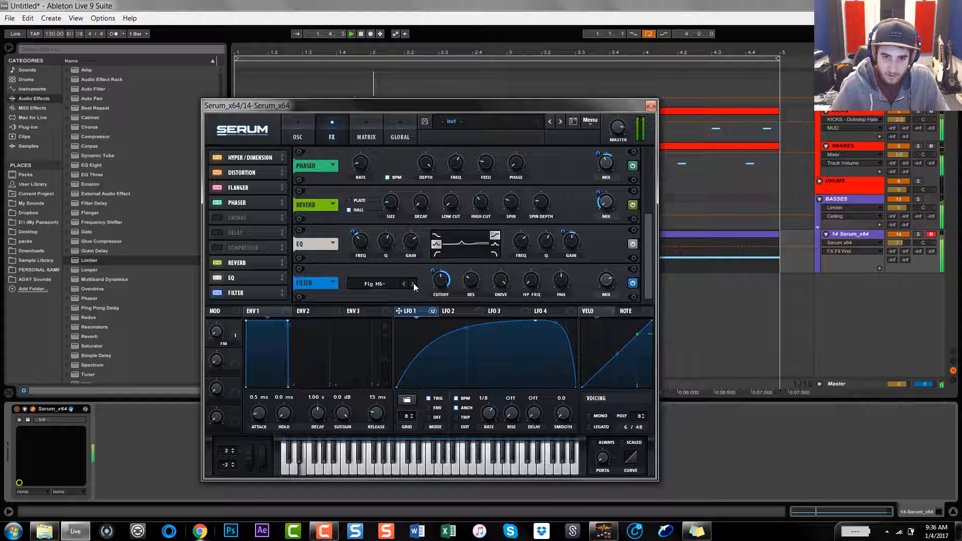
Vary the Flg H6- filter's mix and cutoff during playback, and reduce LFO 1's modulation amount on the cutoff.
drag(605, 280, 605, 319)
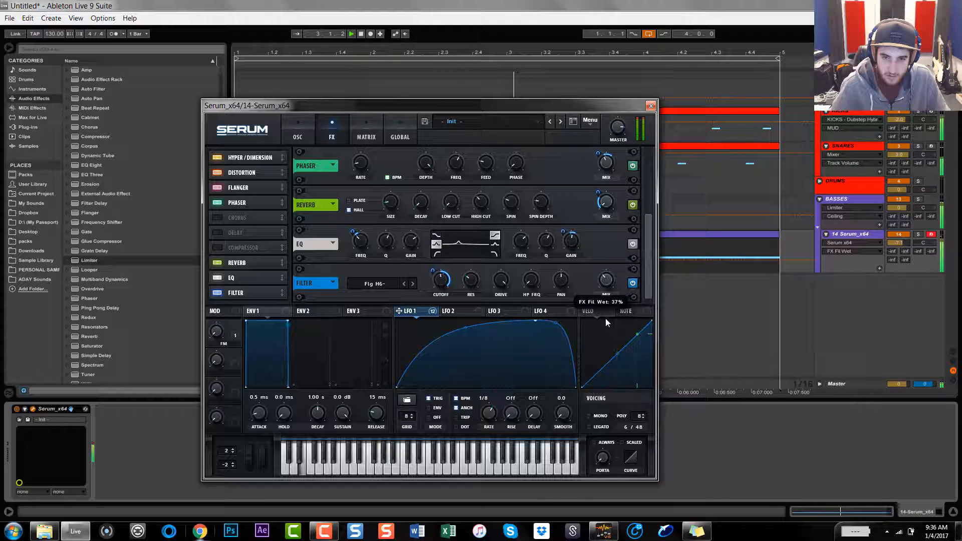
click(441, 269)
drag(442, 269, 444, 256)
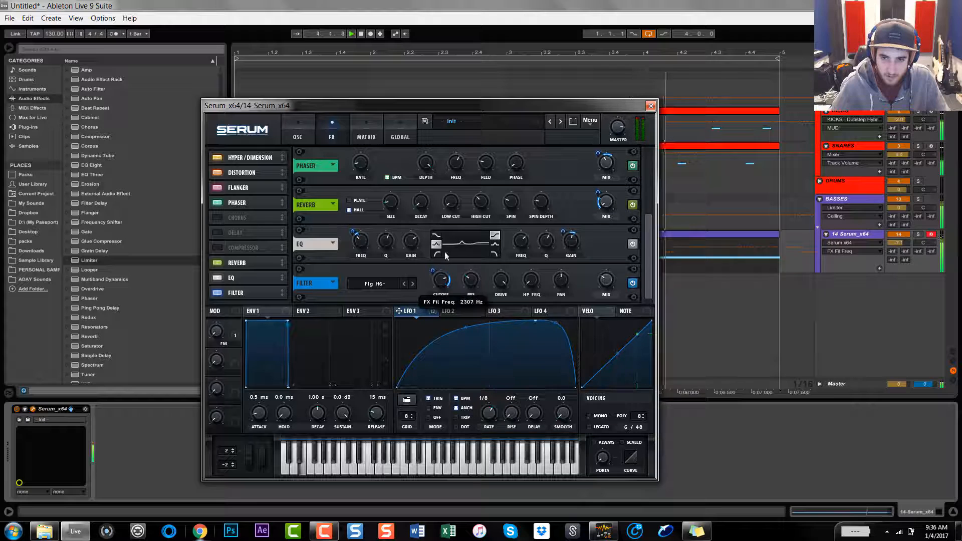
drag(607, 281, 607, 241)
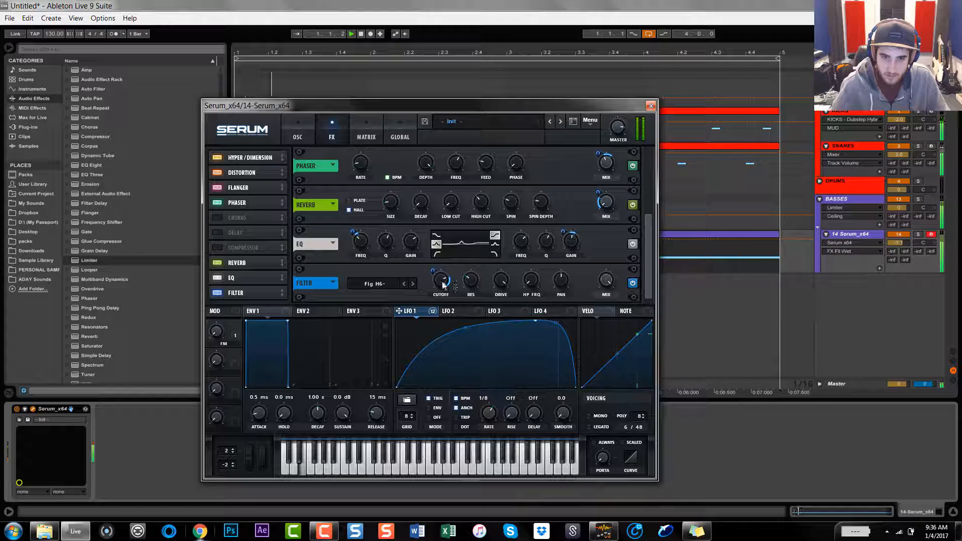
drag(433, 271, 442, 309)
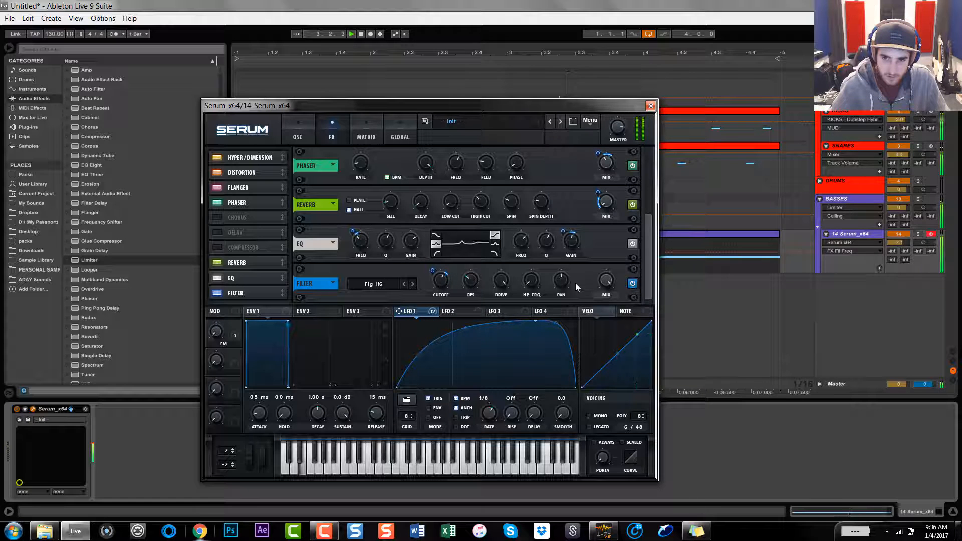
Lower the flanger filter's mix while listening to the loop, and stop playback.
drag(606, 281, 616, 389)
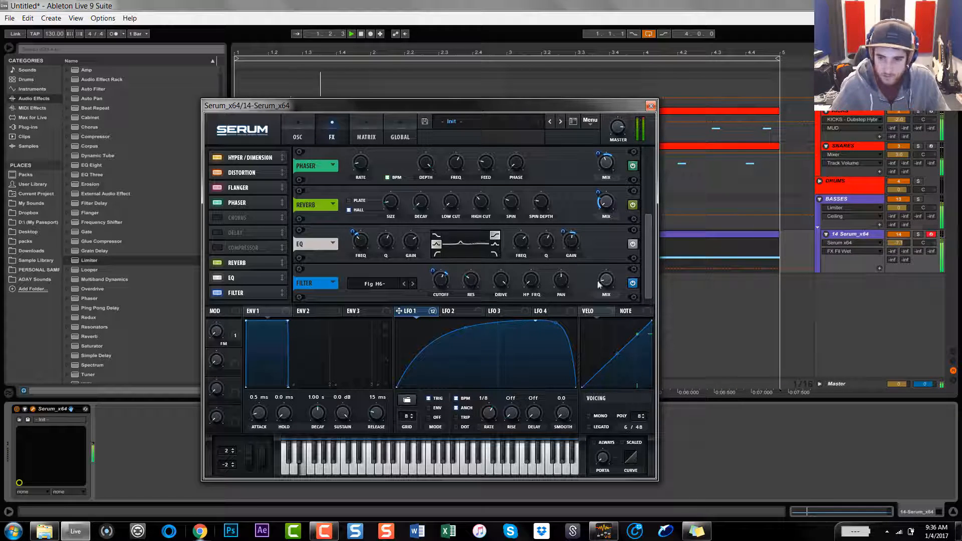
drag(607, 281, 633, 311)
key(space)
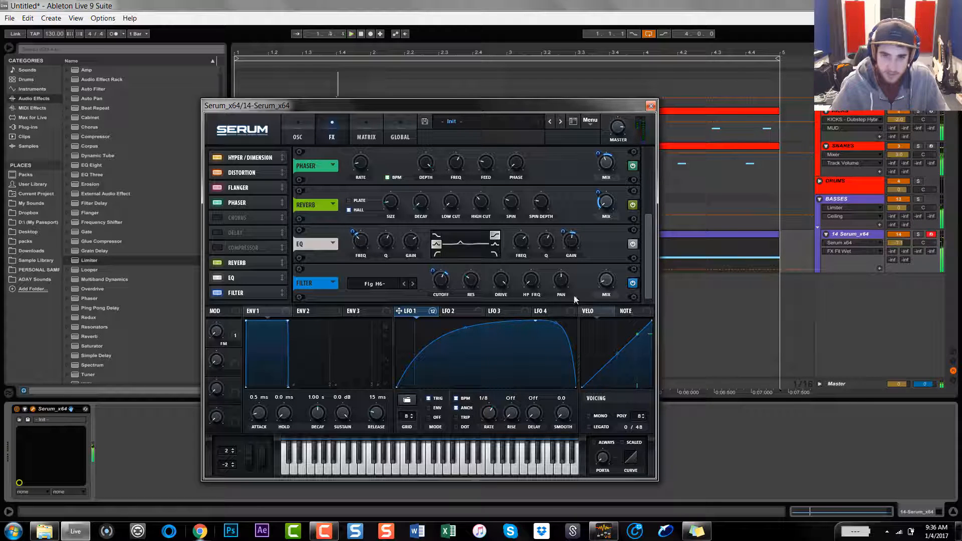
Assign Macro 2 to the filter's mix, name it Layer Sound, and try the macro over the loop.
drag(235, 356, 235, 356)
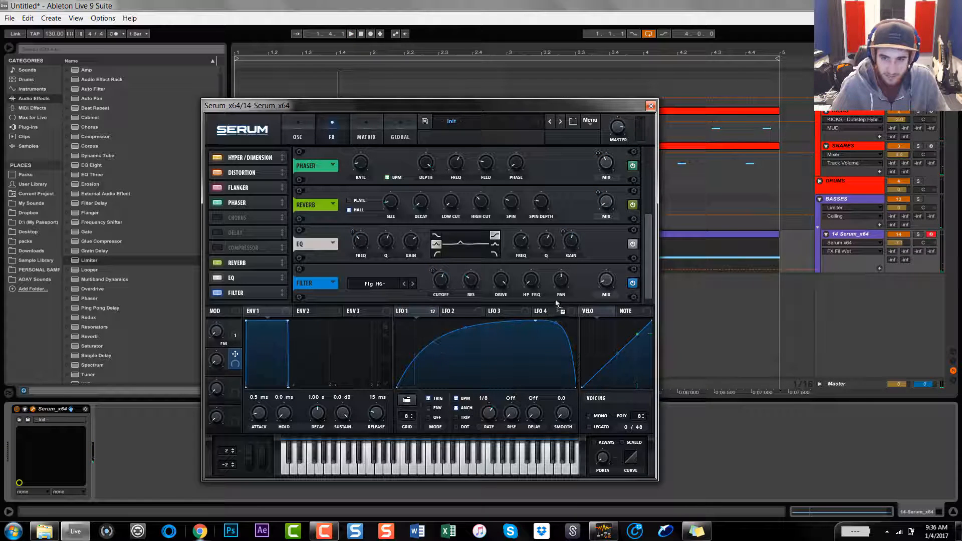
drag(556, 304, 605, 280)
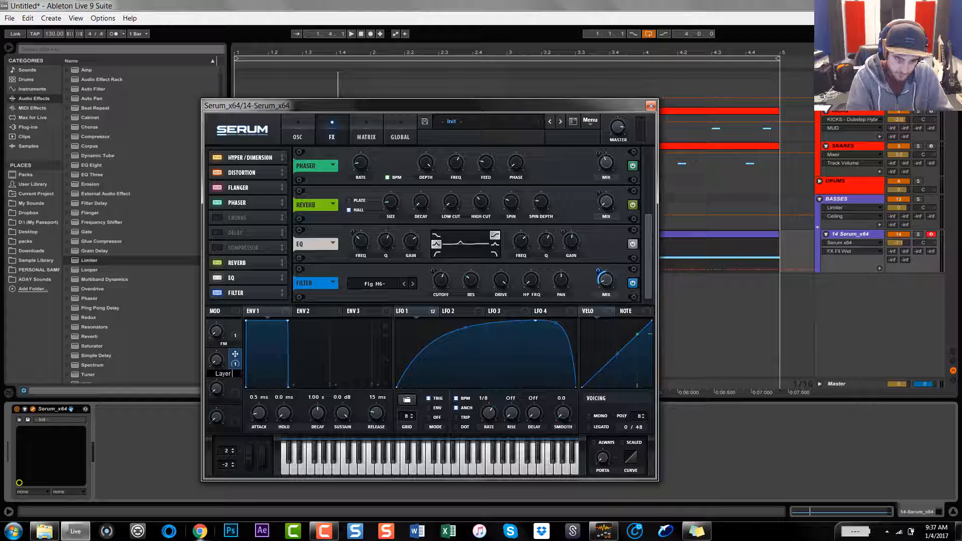
text(und)
key(Return)
key(space)
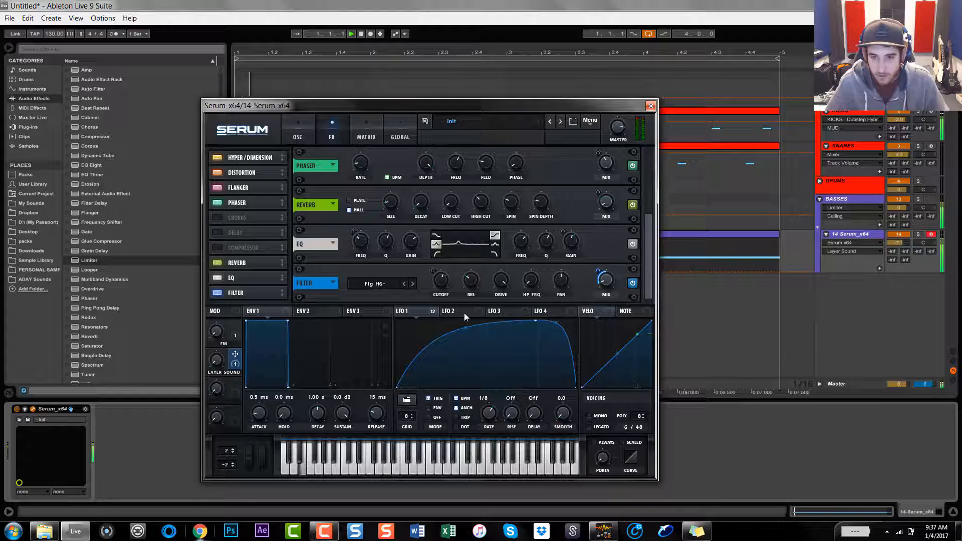
mouse_move(216, 359)
mouse_down()
mouse_move(245, 161)
mouse_move(242, 358)
mouse_move(217, 354)
mouse_move(217, 373)
mouse_up()
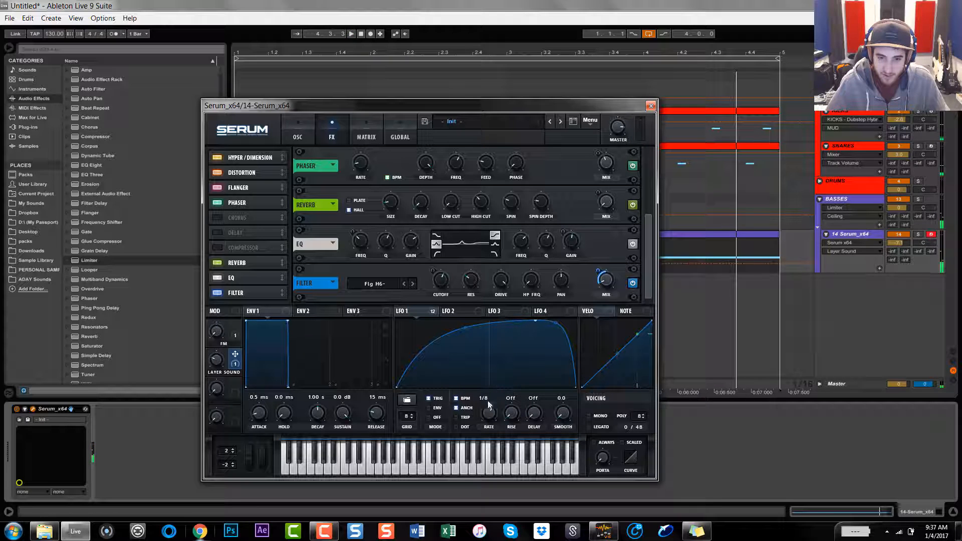
Enable triplet timing for LFO 1 and set its rate to 1/2.
key(space)
mouse_move(494, 419)
mouse_down()
mouse_move(500, 396)
mouse_move(498, 431)
mouse_move(498, 415)
mouse_move(498, 423)
mouse_up()
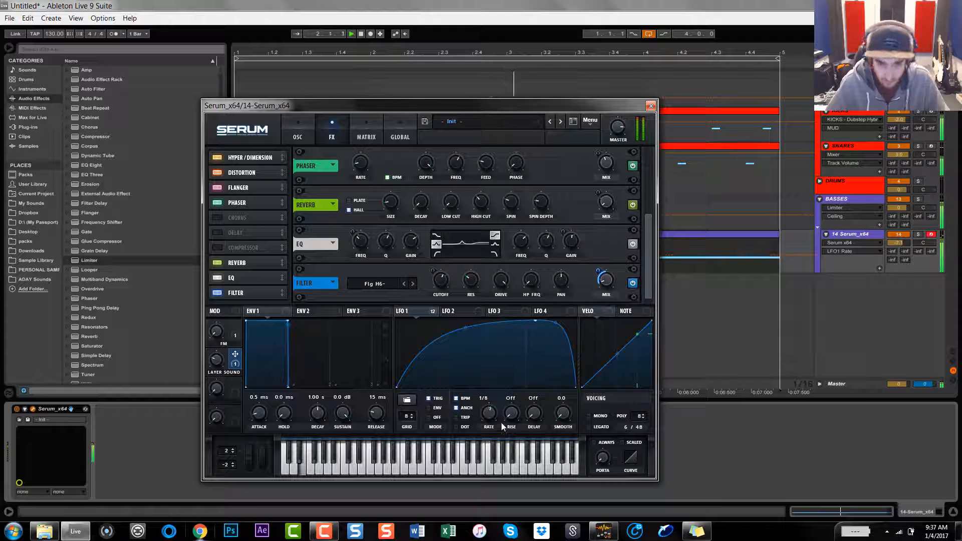
key(space)
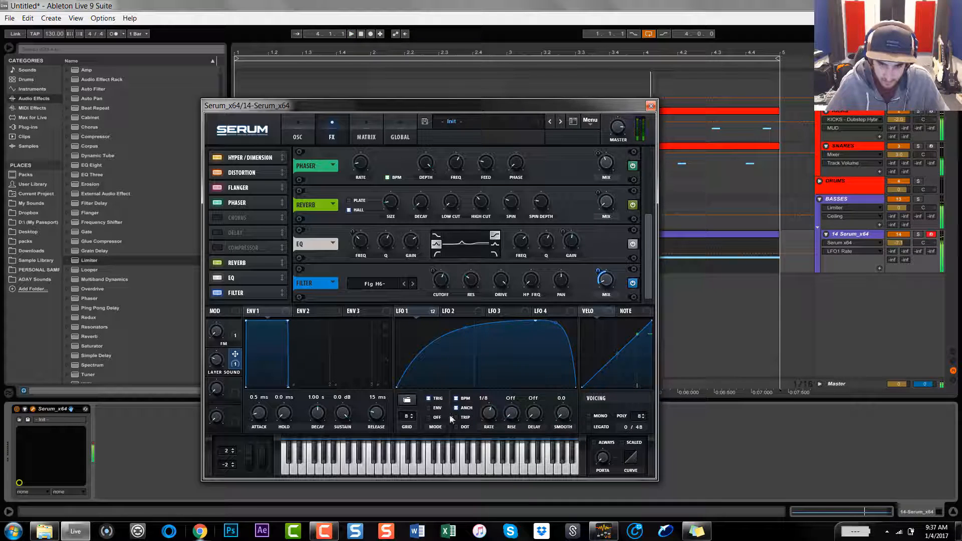
click(455, 416)
drag(491, 417, 494, 440)
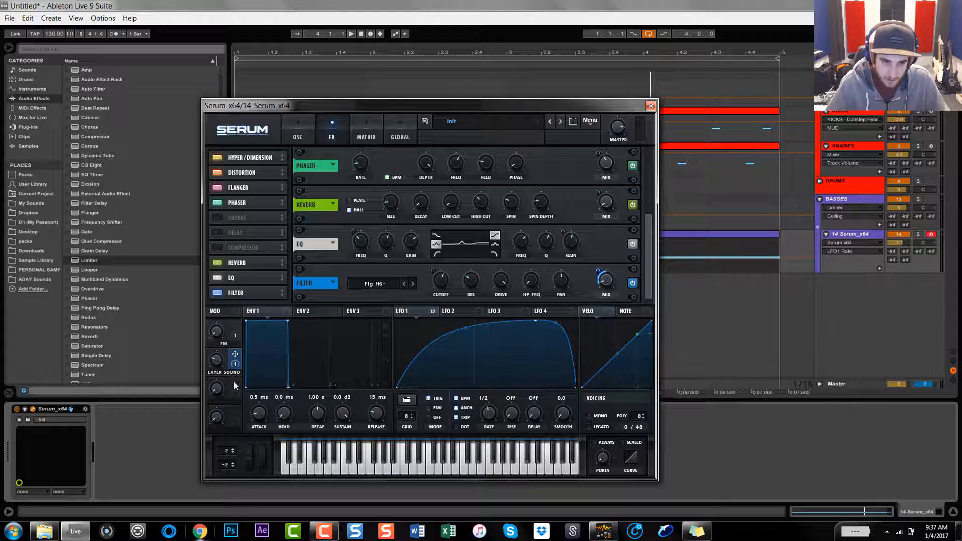
Assign Macro 3 to LFO 1's rate and audition the macro during loop playback.
drag(236, 384, 482, 433)
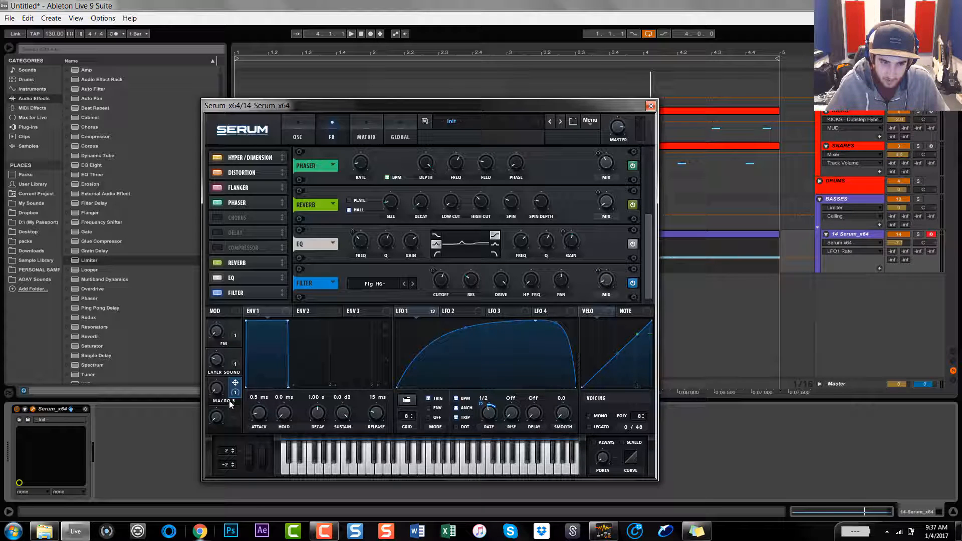
key(space)
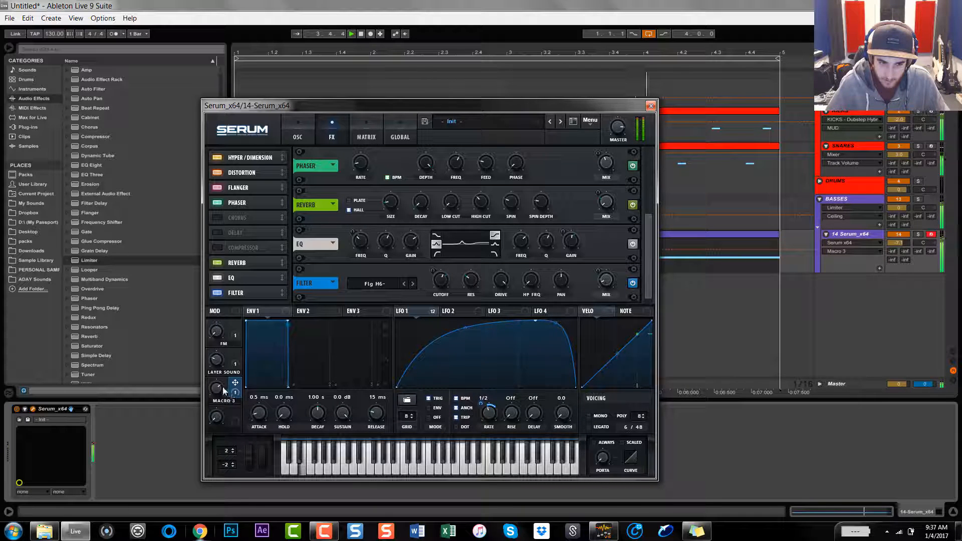
mouse_move(219, 410)
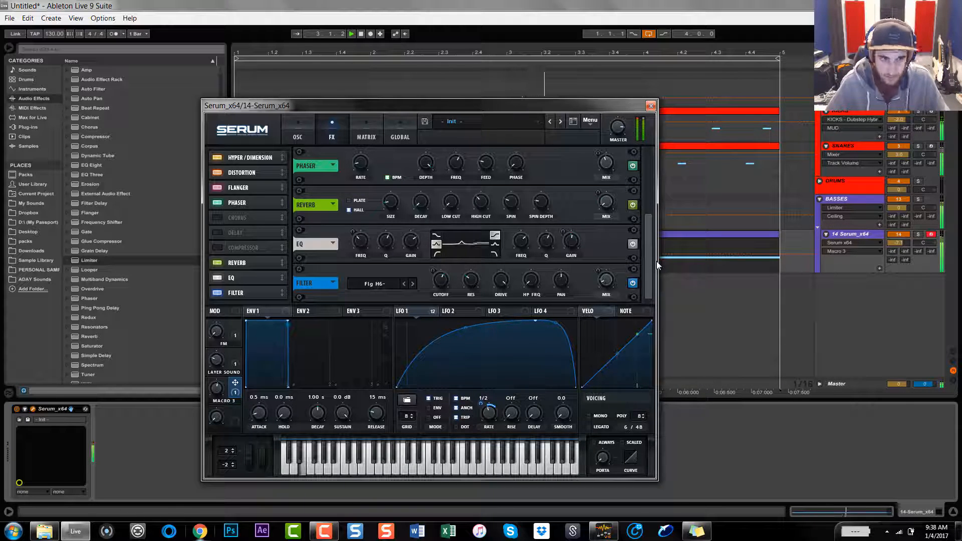
Enable the compressor in multiband mode and try a threshold of -18.8 dB over the loop.
click(240, 247)
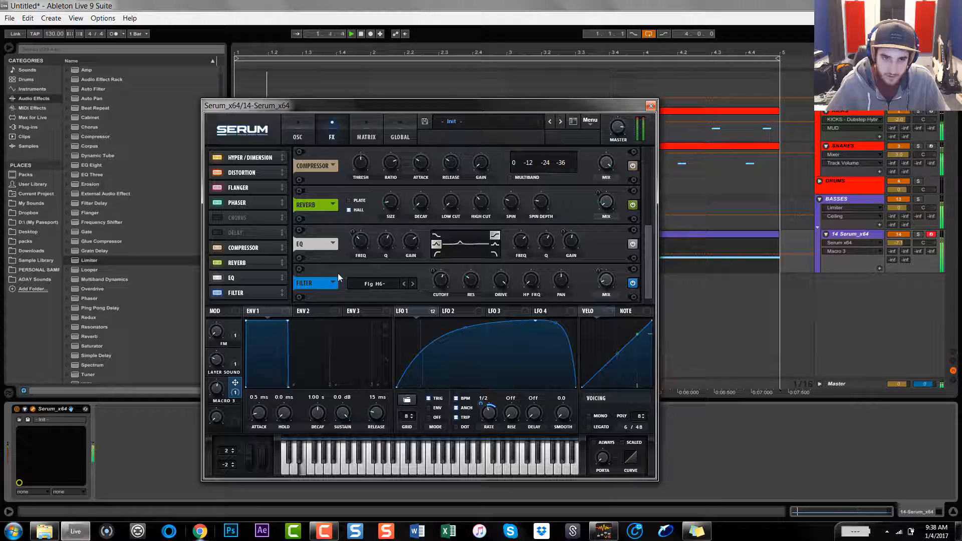
click(511, 177)
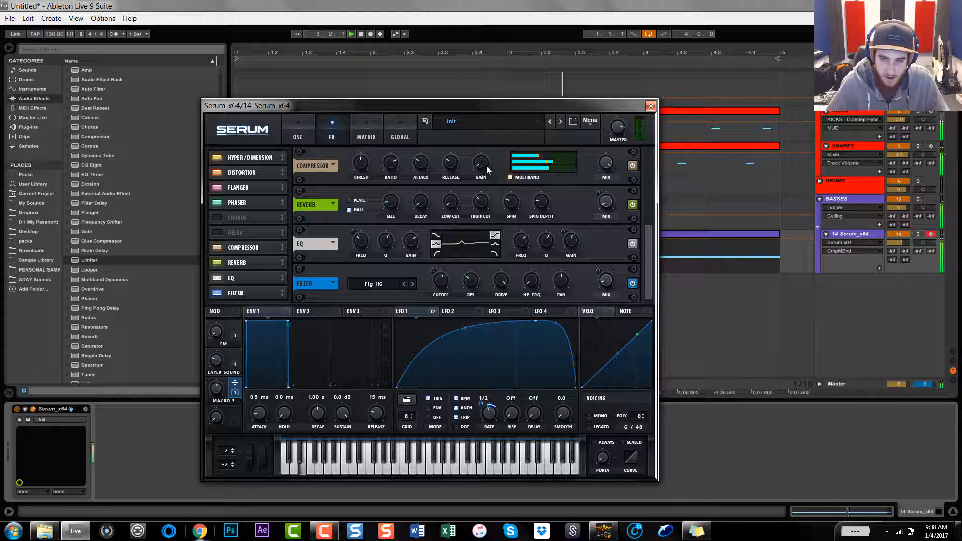
click(364, 173)
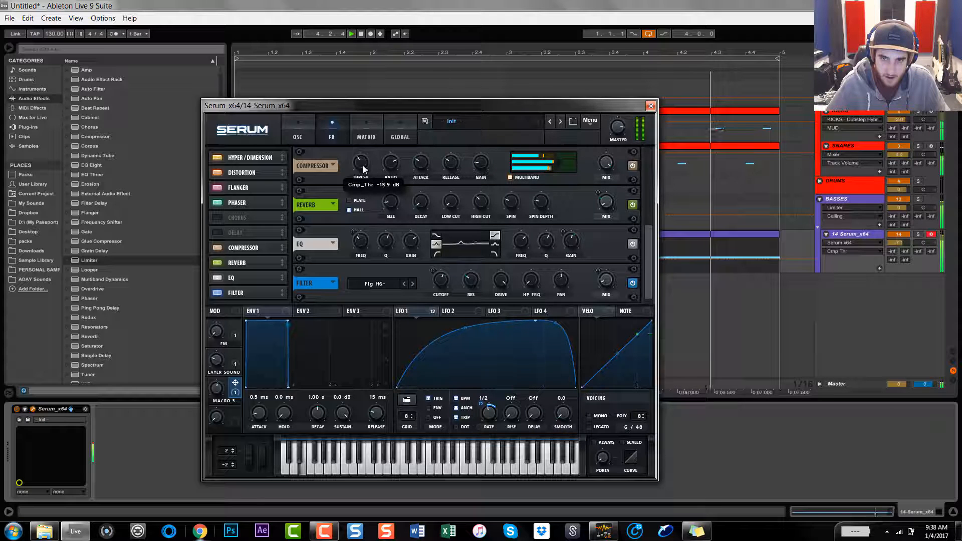
mouse_move(365, 173)
mouse_down()
mouse_move(366, 154)
mouse_move(367, 167)
mouse_up()
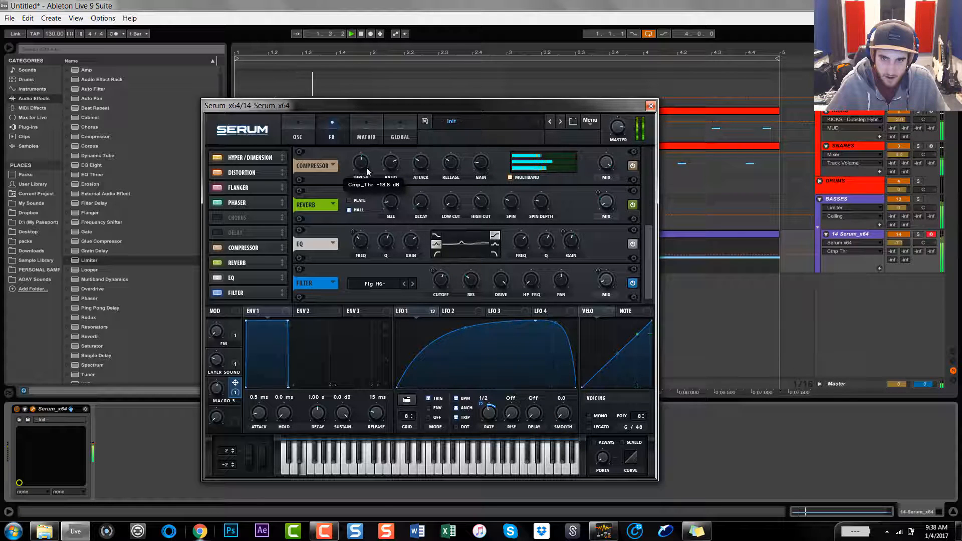
Switch off the compressor's multiband mode, then lower its threshold to -29.0 dB and adjust the ratio.
click(510, 178)
drag(359, 164, 381, 174)
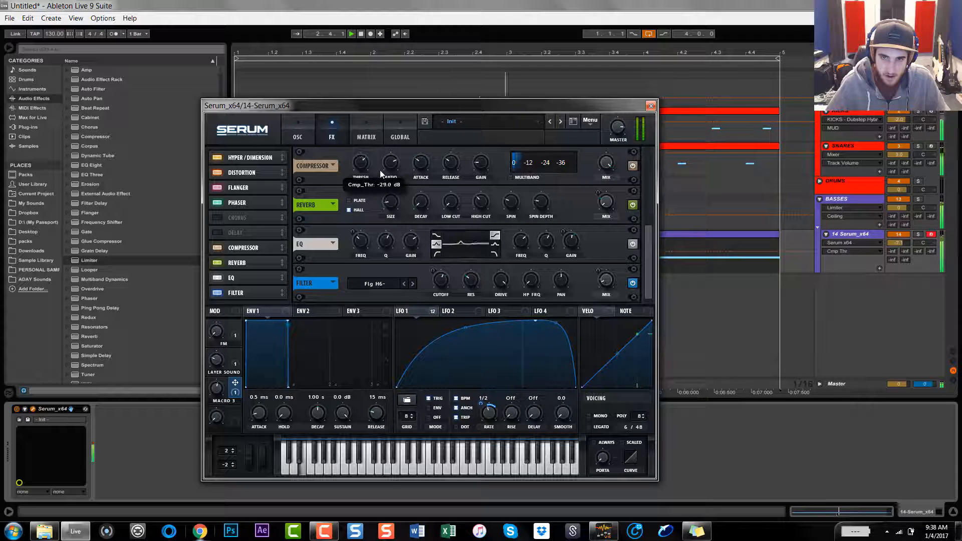
click(391, 166)
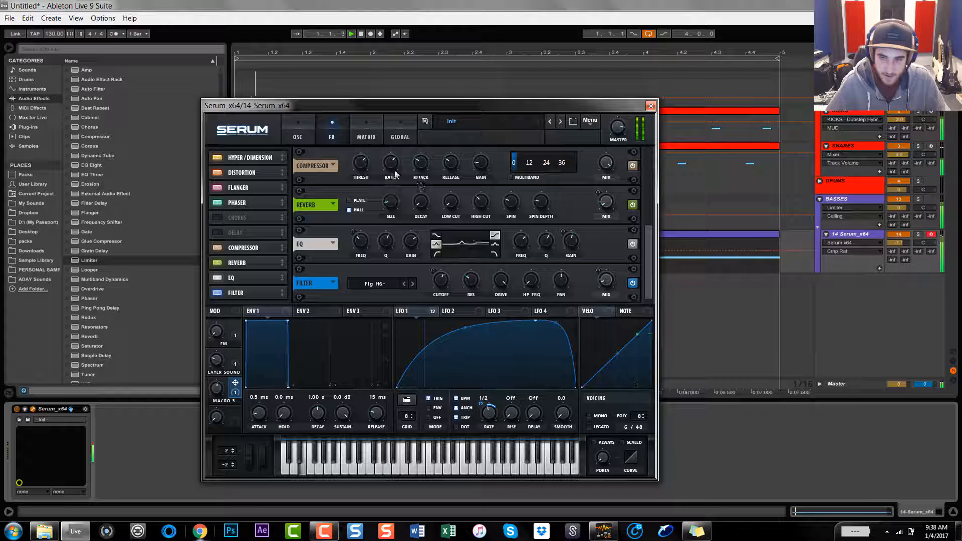
Try compressor attack times of 90.0 ms and 0.0 ms during playback, and adjust the gain.
click(421, 167)
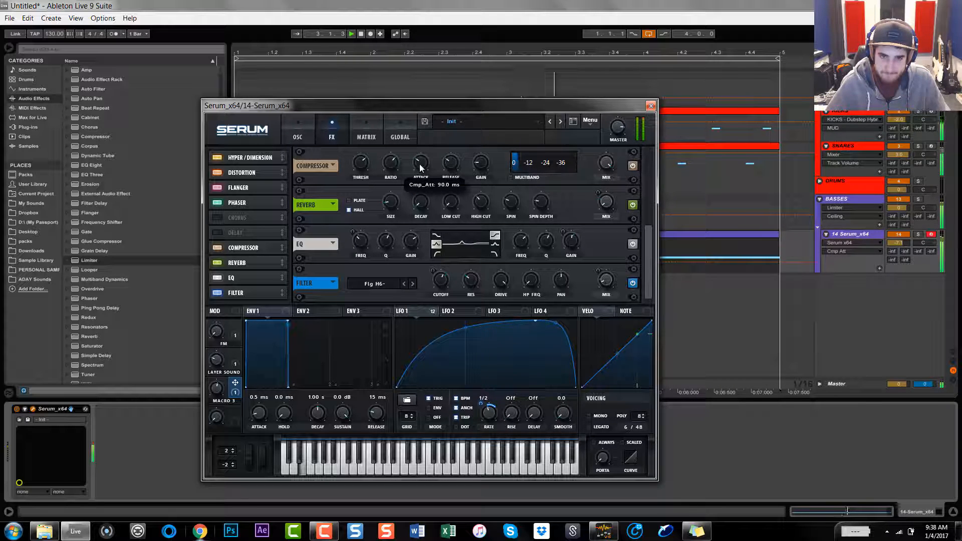
drag(420, 167, 461, 260)
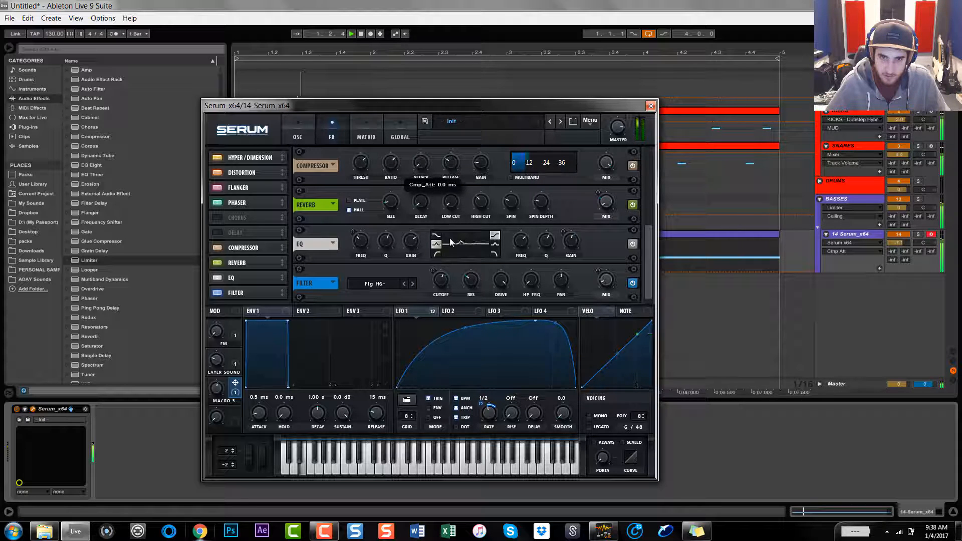
drag(421, 165, 488, 196)
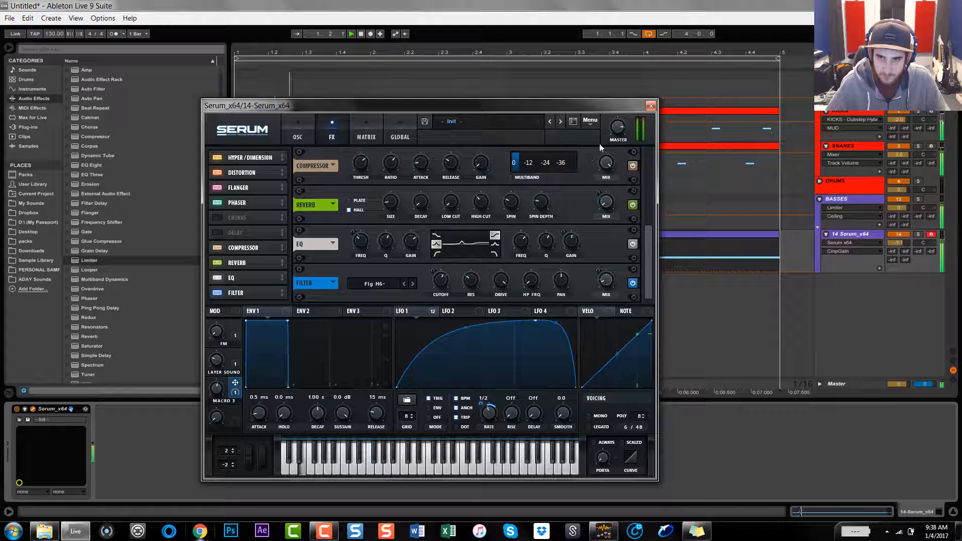
Set Serum's master volume to 80% and raise the Serum track's volume after checking the BASSES group's mix chain.
drag(618, 129, 618, 132)
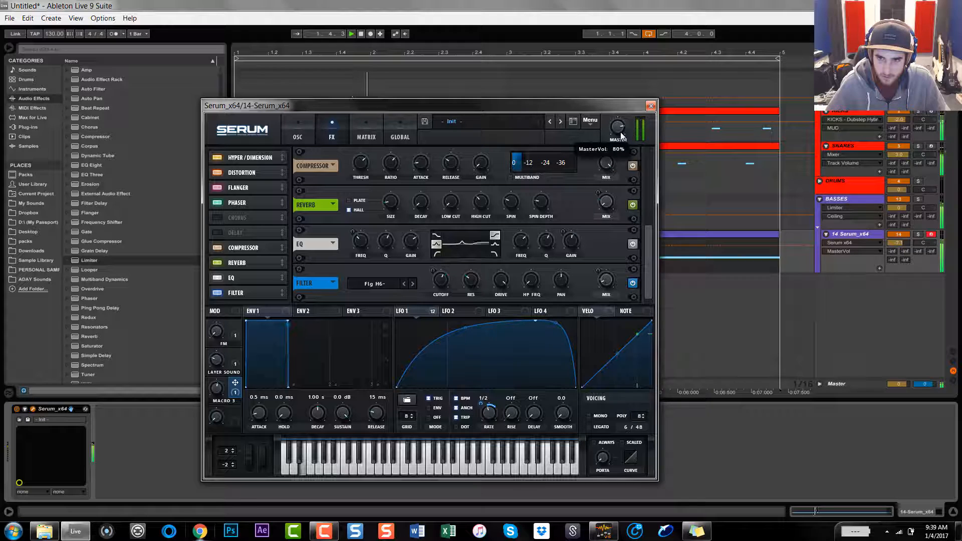
click(652, 104)
click(855, 199)
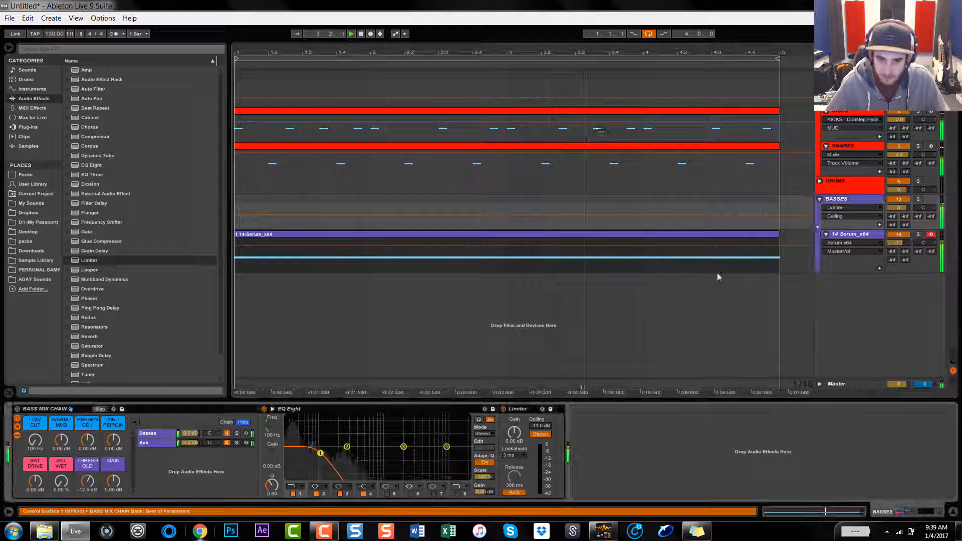
click(155, 434)
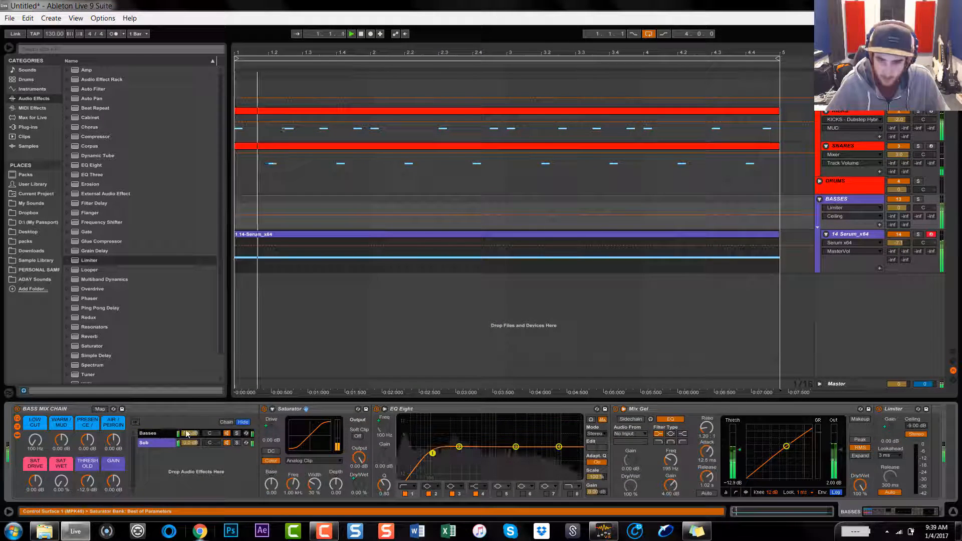
drag(900, 242, 899, 240)
key(space)
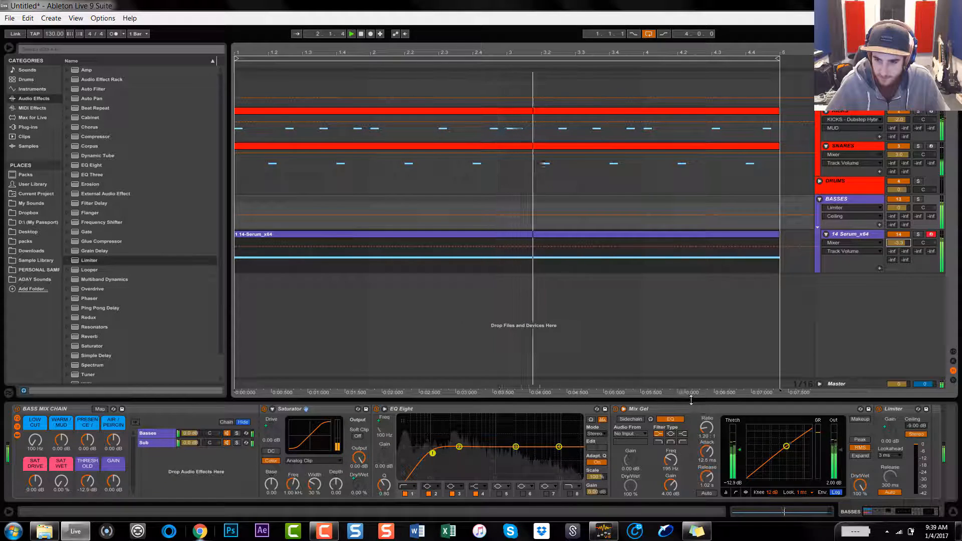
Return to the Serum track's device chain and reopen the Serum plugin window.
key(ctrl+alt+l)
click(847, 200)
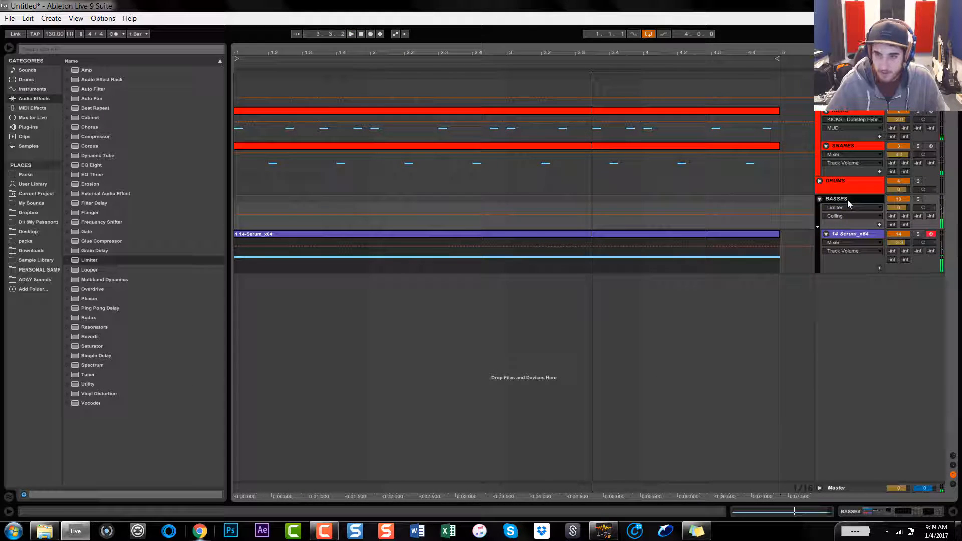
click(850, 234)
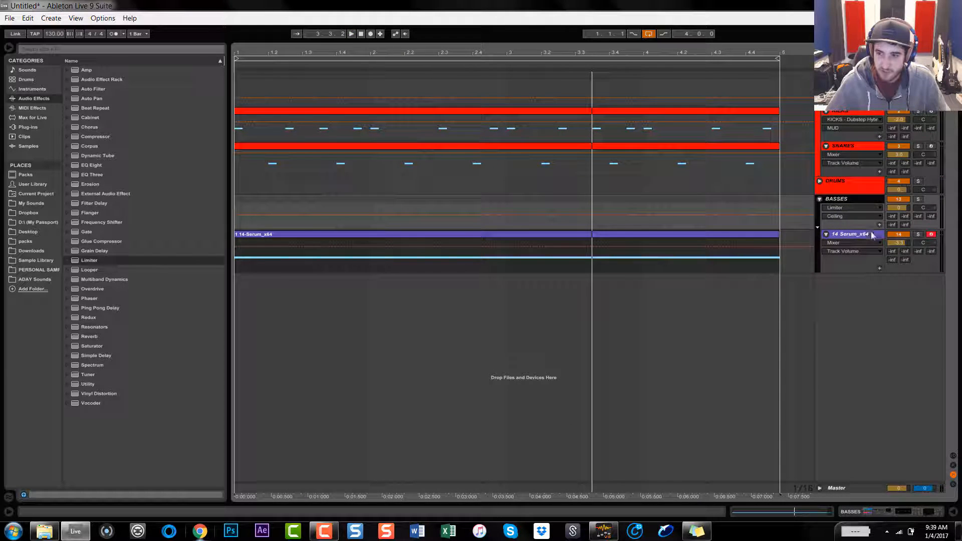
key(ctrl+alt+l)
click(32, 409)
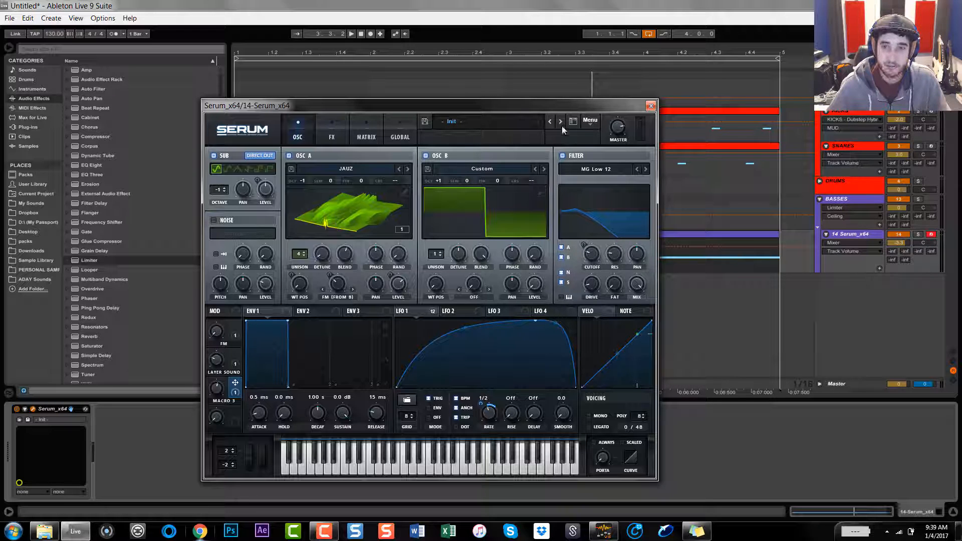
Start saving the preset and browse to Dropbox > Public > FREE Downloads from YouTube Videos > Serum Presets > Artists in Serum Series.
click(425, 122)
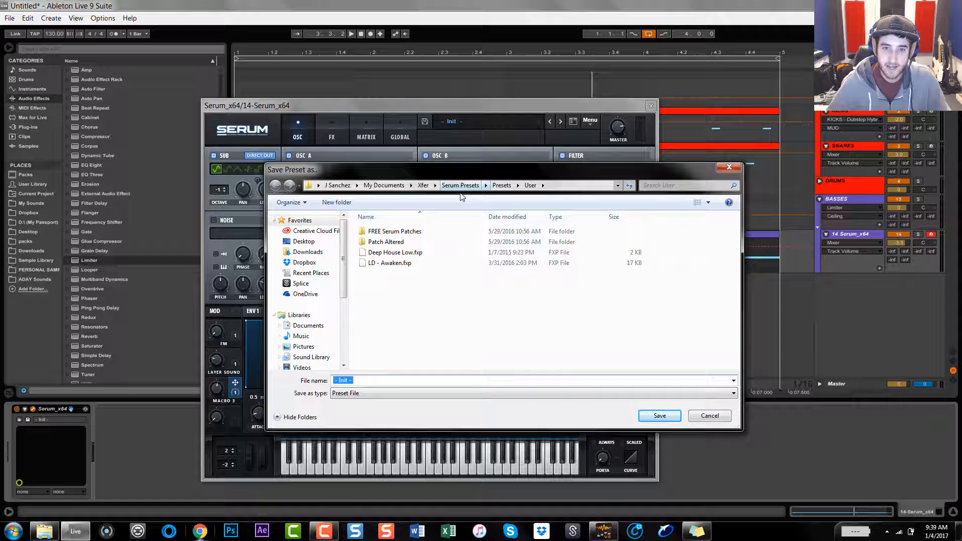
click(303, 262)
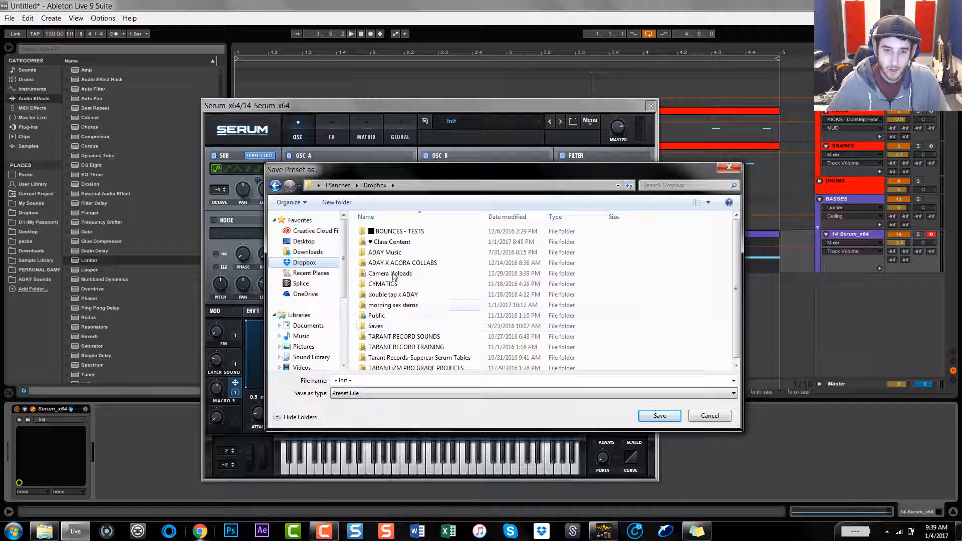
double_click(387, 316)
double_click(411, 241)
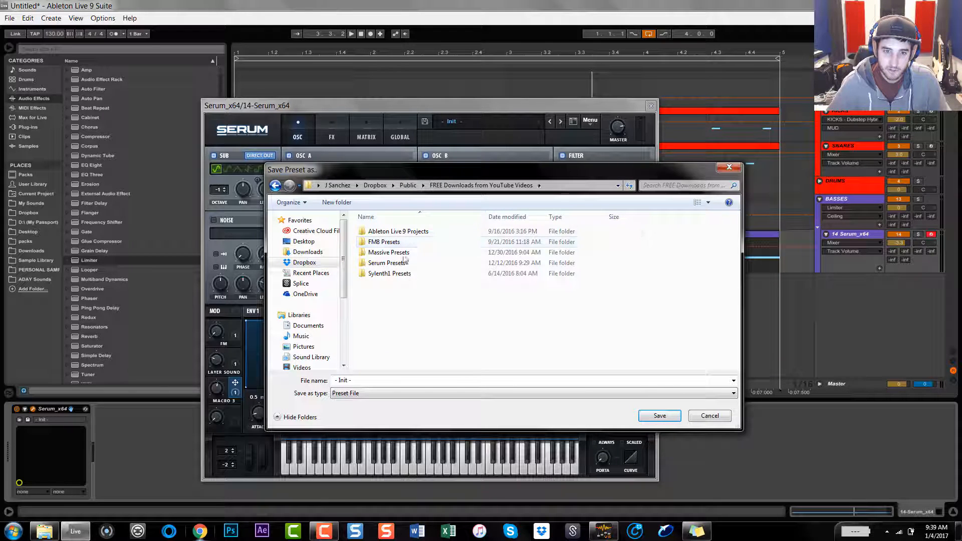
double_click(396, 265)
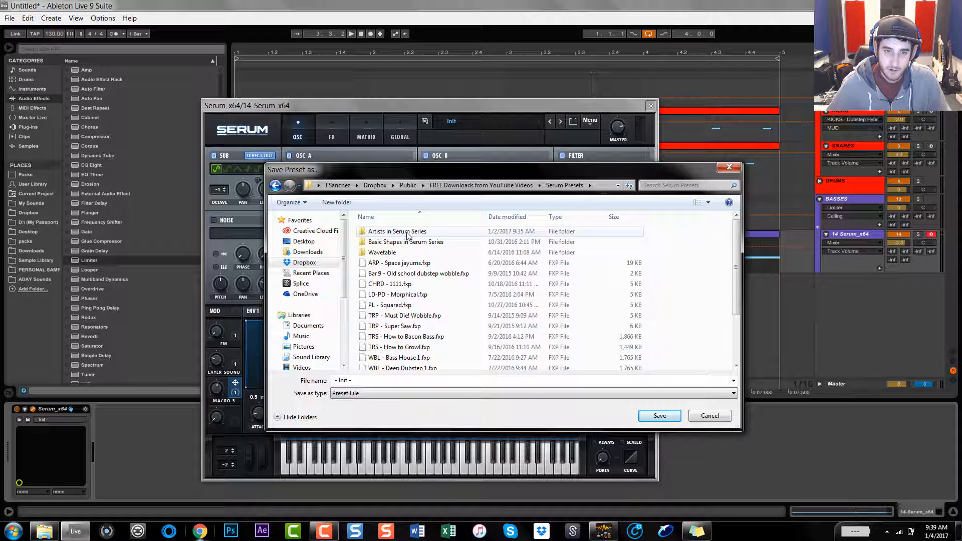
double_click(390, 231)
Save the Serum preset under the file name "WBL - Jaws".
triple_click(395, 380)
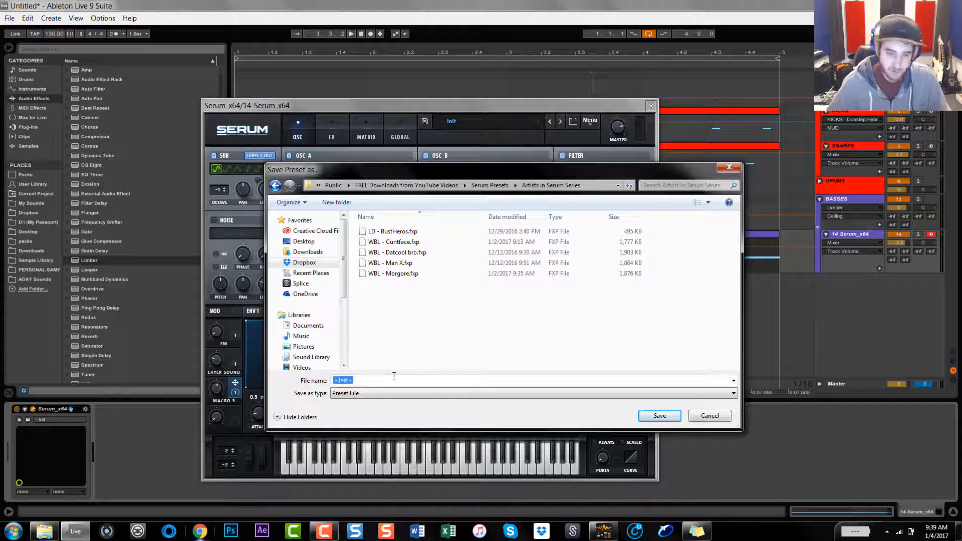
text(WBL)
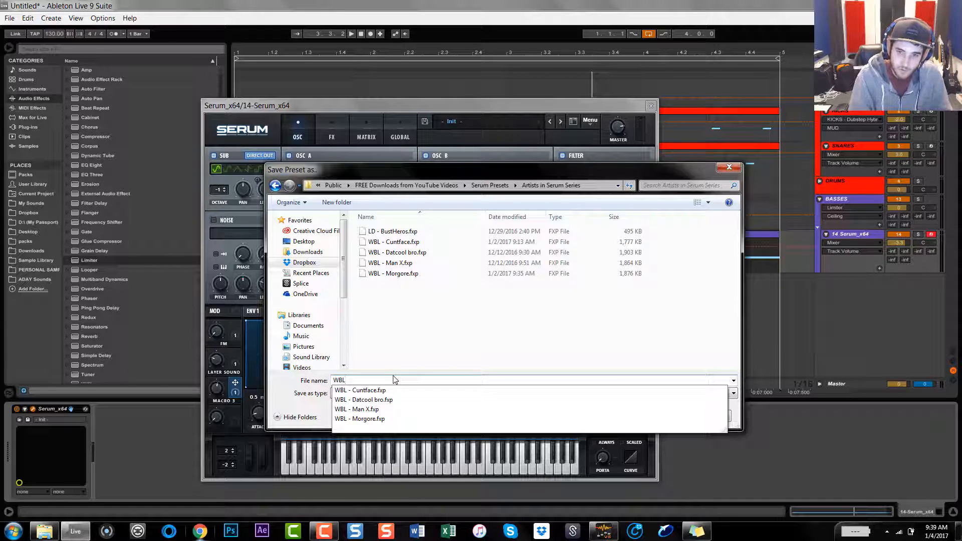
text( - )
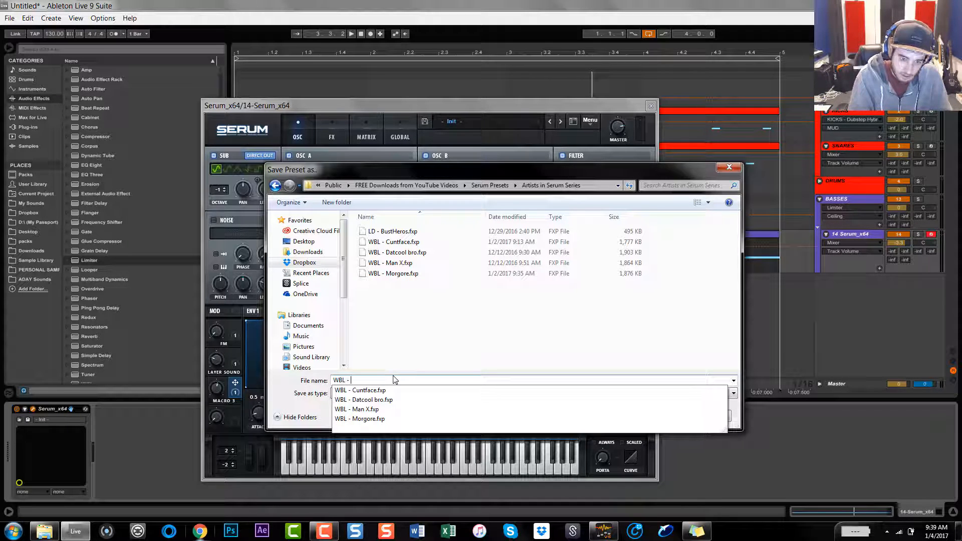
text(J)
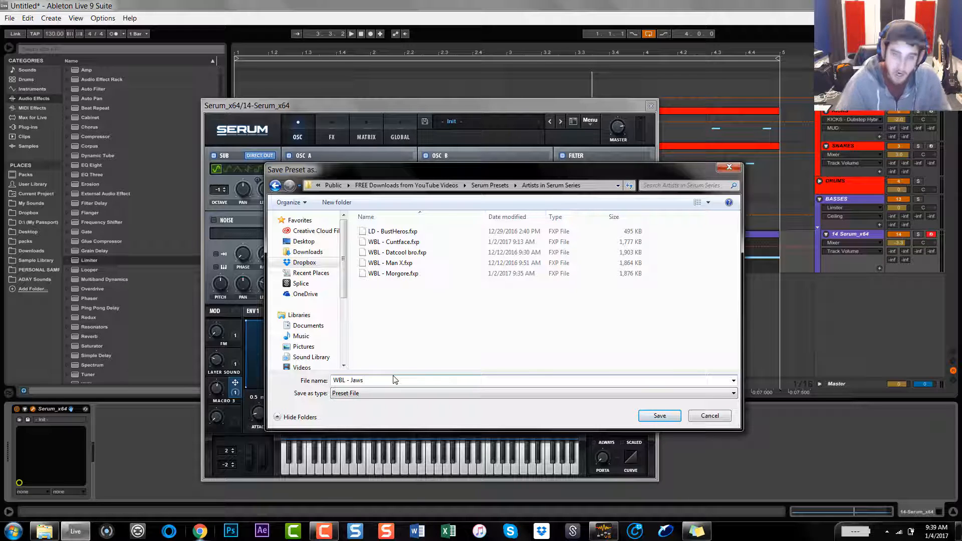
text(aws)
key(Return)
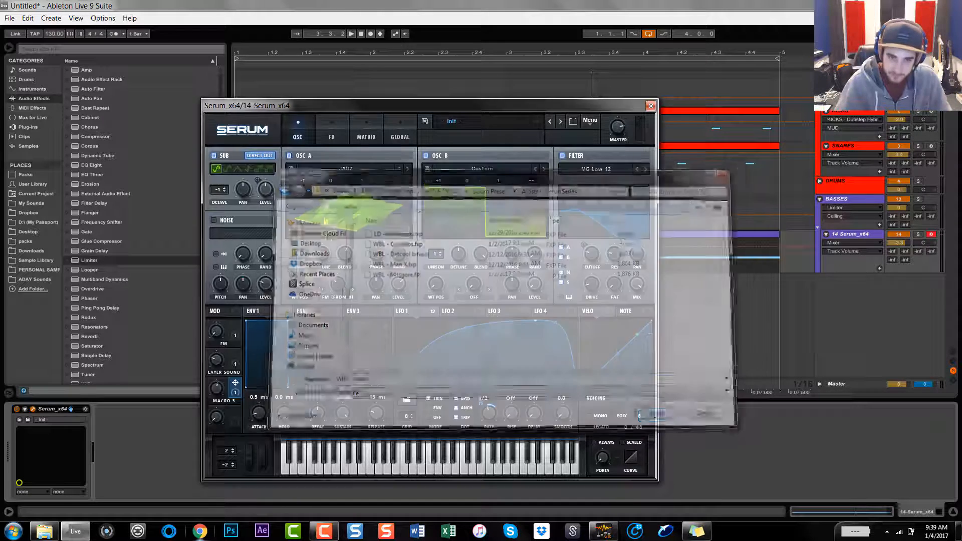